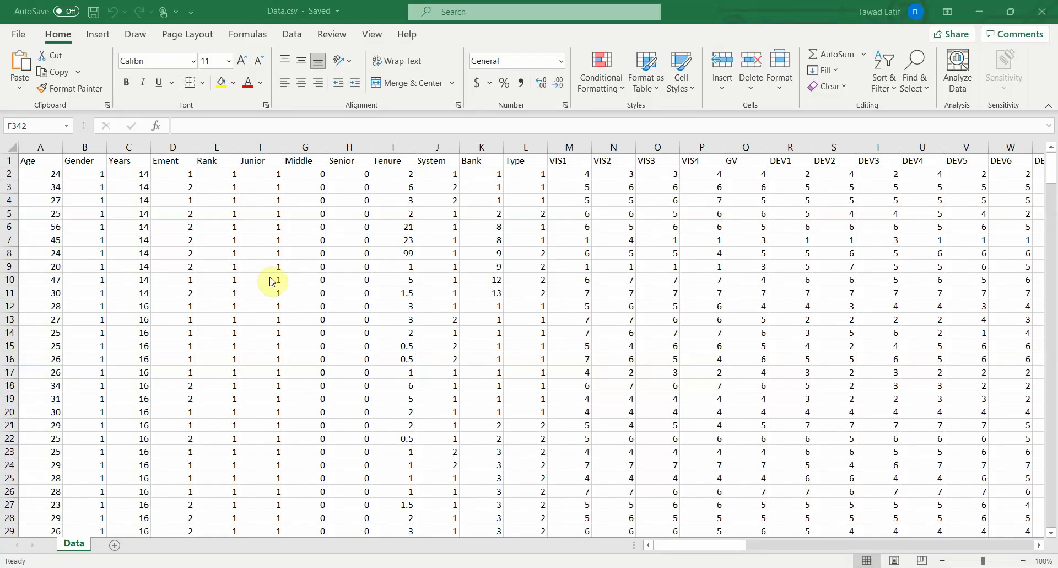
# Look over the column headings and the Age values in the first rows of the sheet.
pyautogui.scroll(-16, 324, 182)
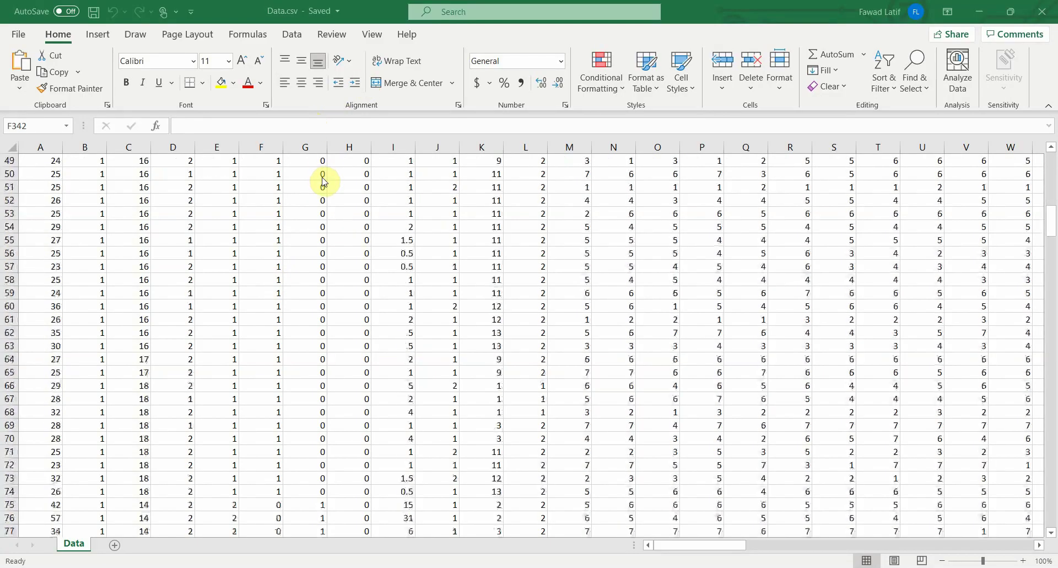
pyautogui.scroll(-18, 323, 182)
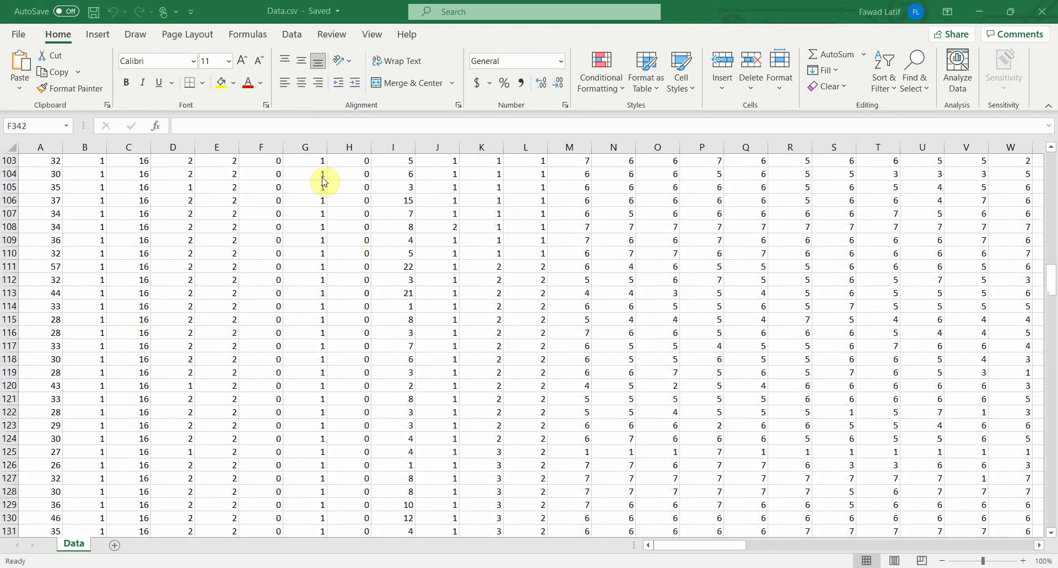
pyautogui.scroll(20, 258, 212)
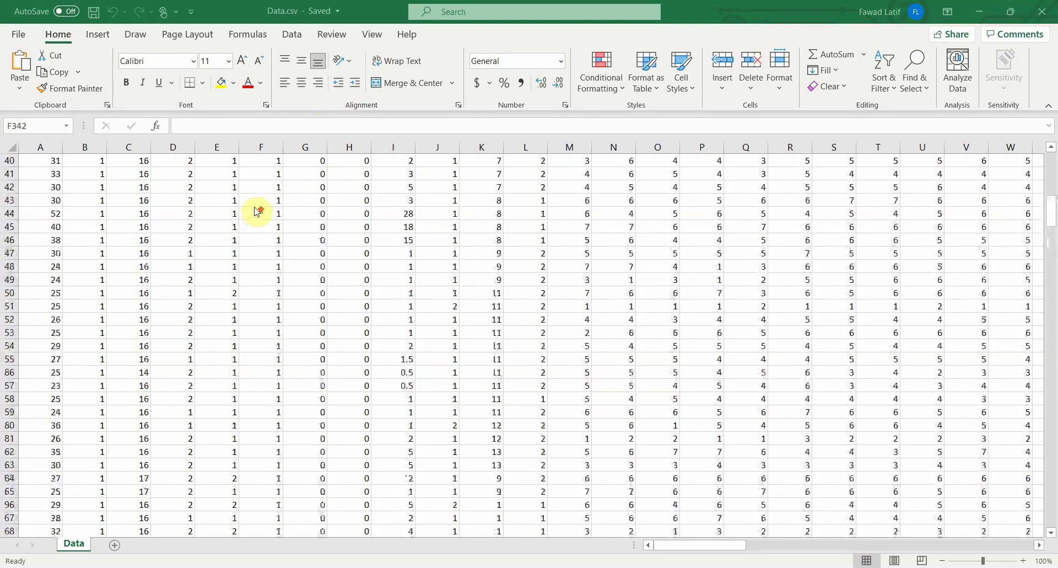
pyautogui.scroll(12, 257, 212)
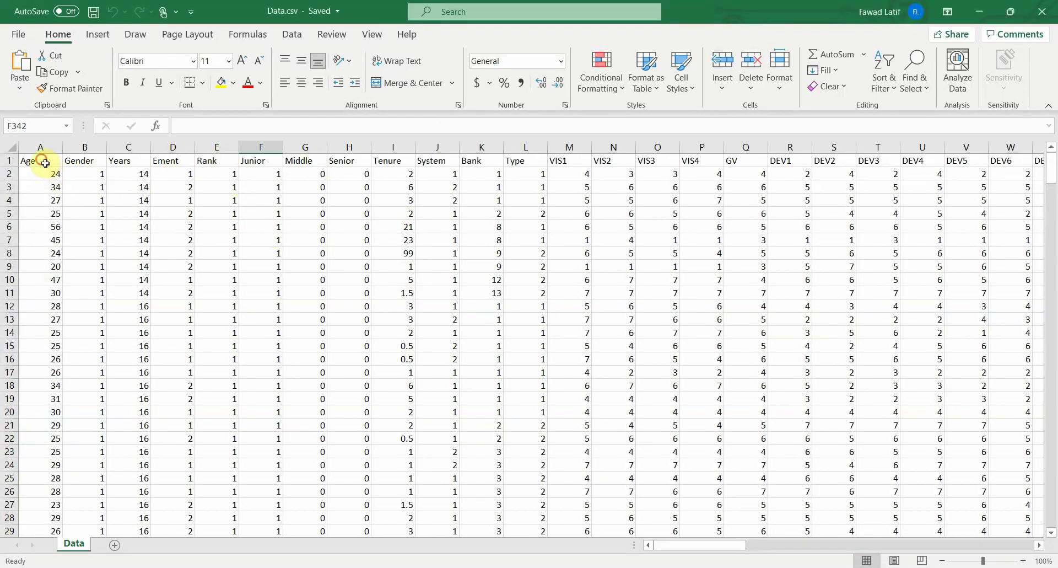
pyautogui.click(80, 159)
pyautogui.moveTo(44, 161); pyautogui.dragTo(945, 161)
pyautogui.click(183, 239)
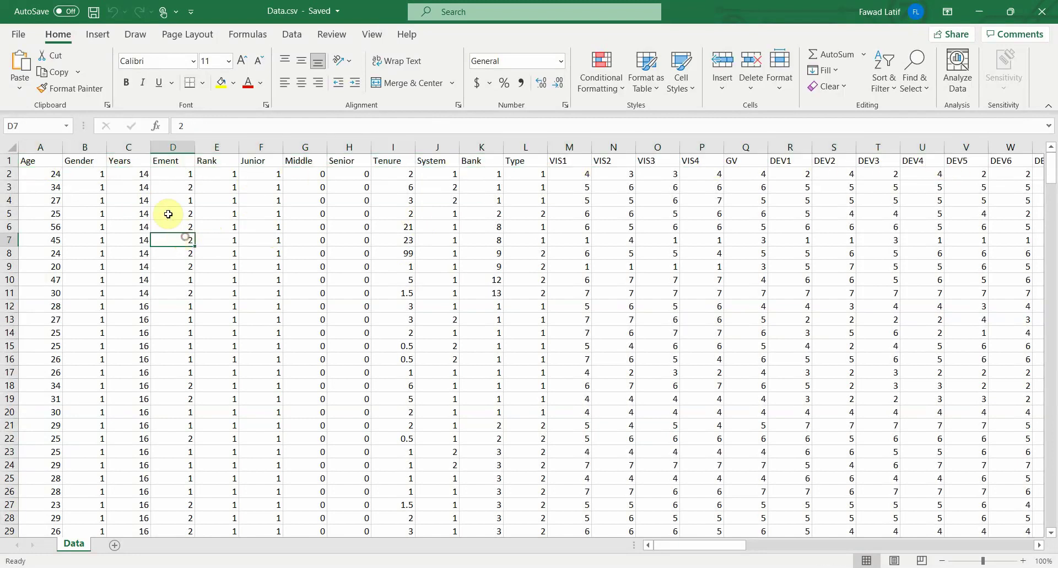
pyautogui.moveTo(35, 172); pyautogui.dragTo(33, 438)
pyautogui.click(7, 187)
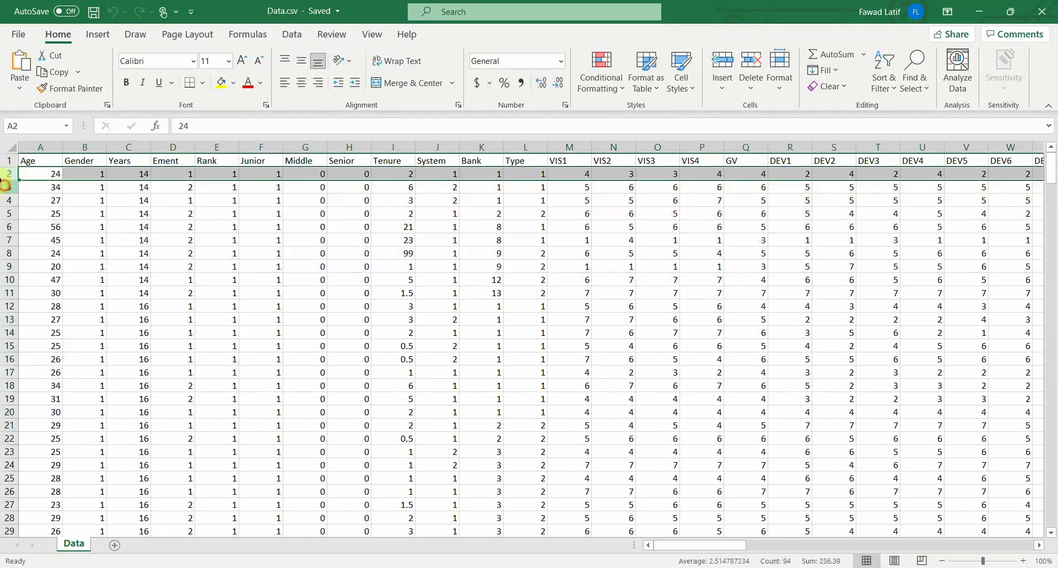
pyautogui.click(5, 200)
pyautogui.click(6, 214)
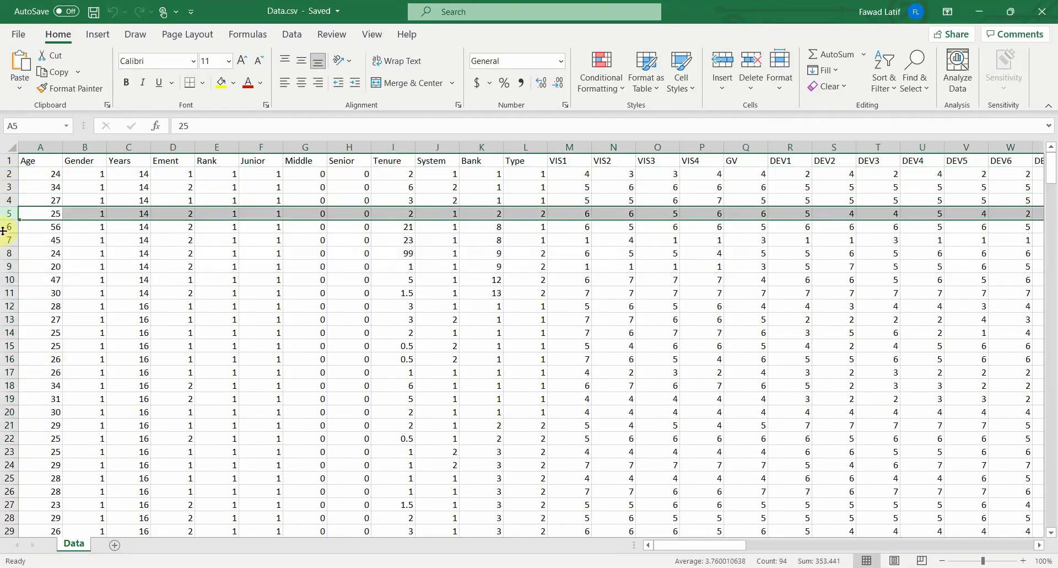
pyautogui.click(6, 227)
pyautogui.click(9, 240)
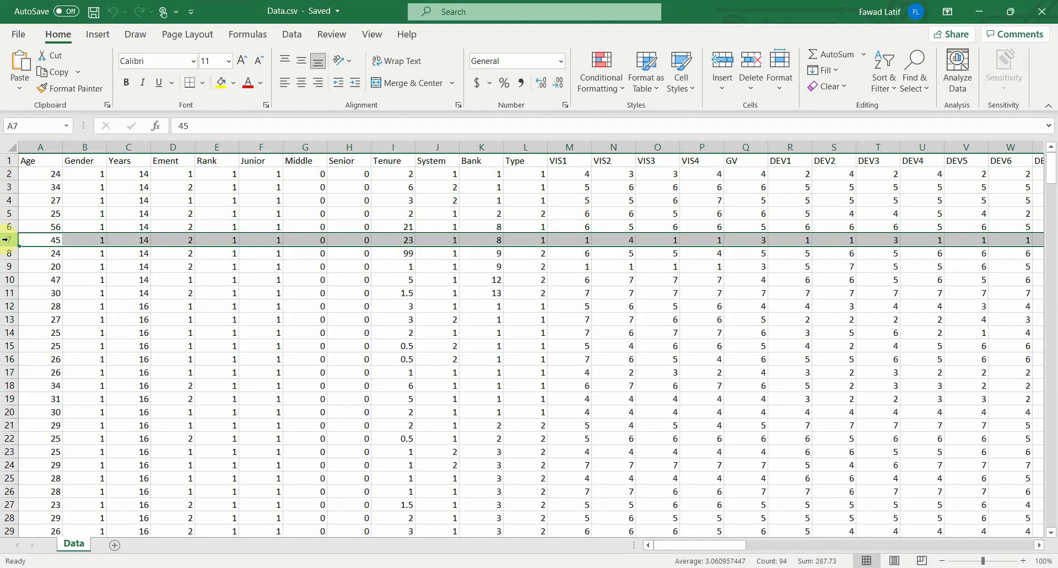
pyautogui.click(11, 253)
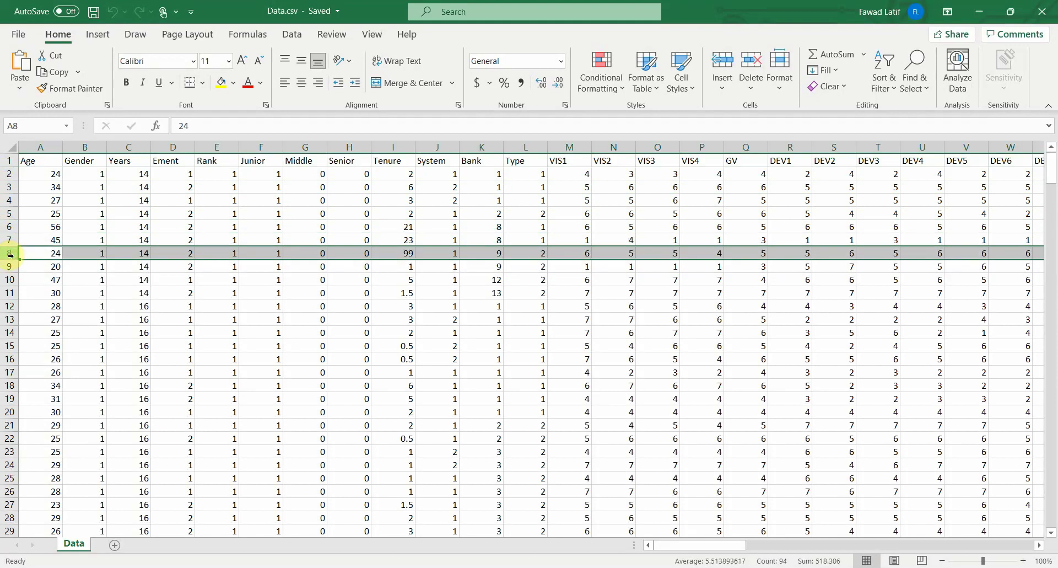
pyautogui.click(83, 173)
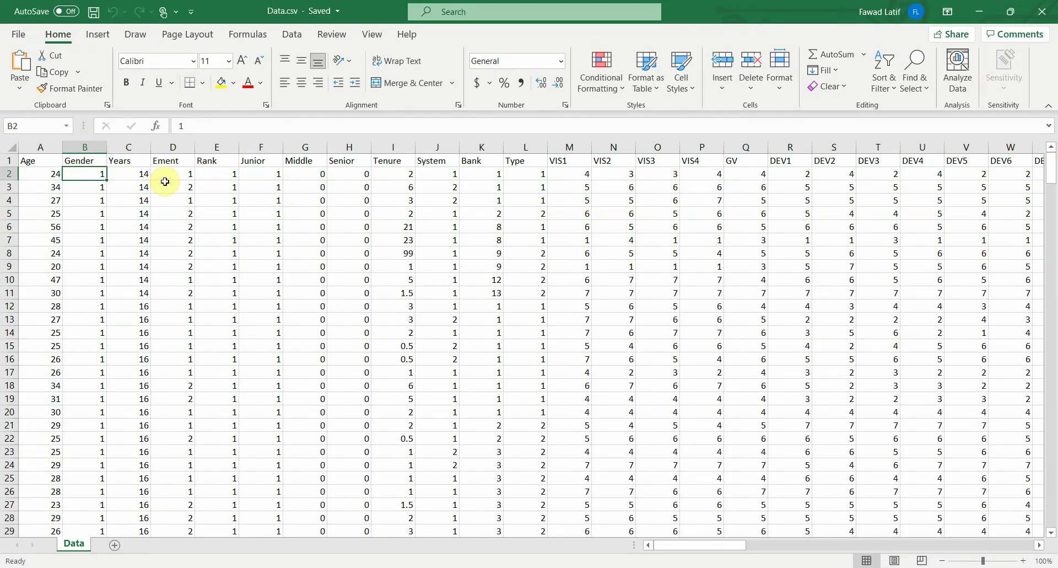
# Enter the label 'Min' in A343, just below the Age data.
pyautogui.scroll(-20, 164, 181)
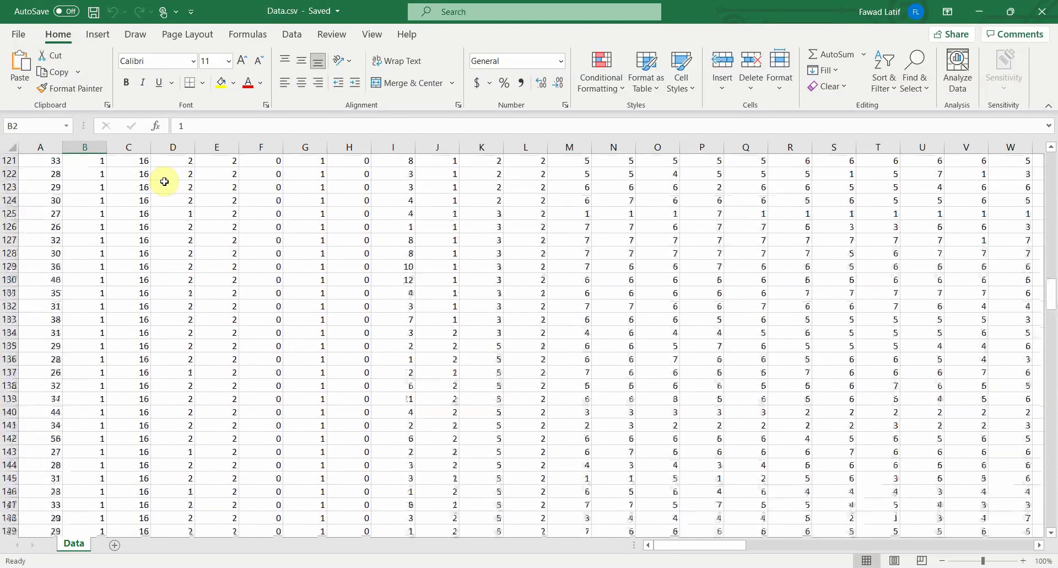
pyautogui.scroll(-20, 165, 181)
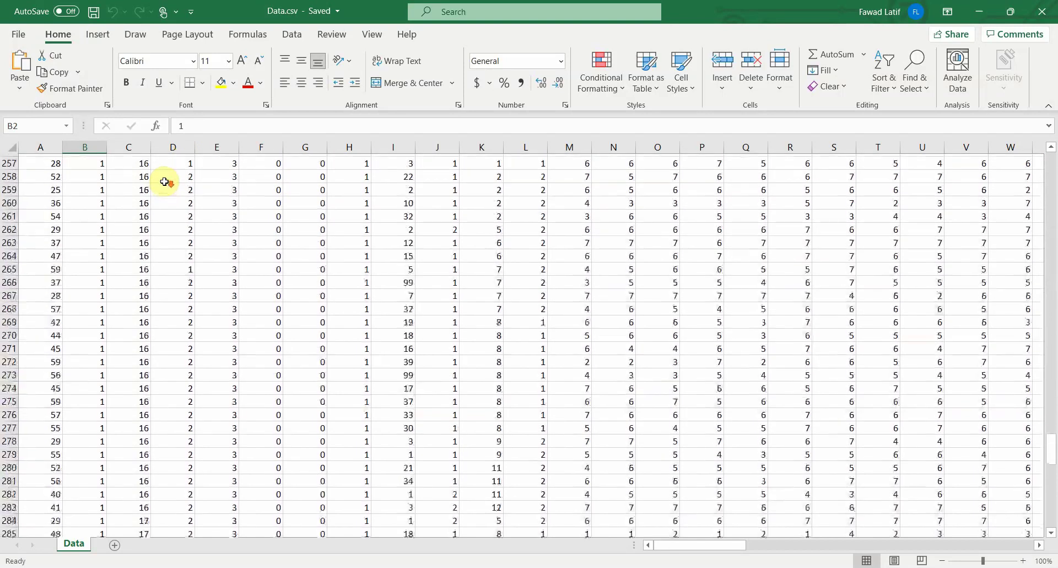
pyautogui.scroll(-20, 165, 182)
pyautogui.scroll(6, 165, 181)
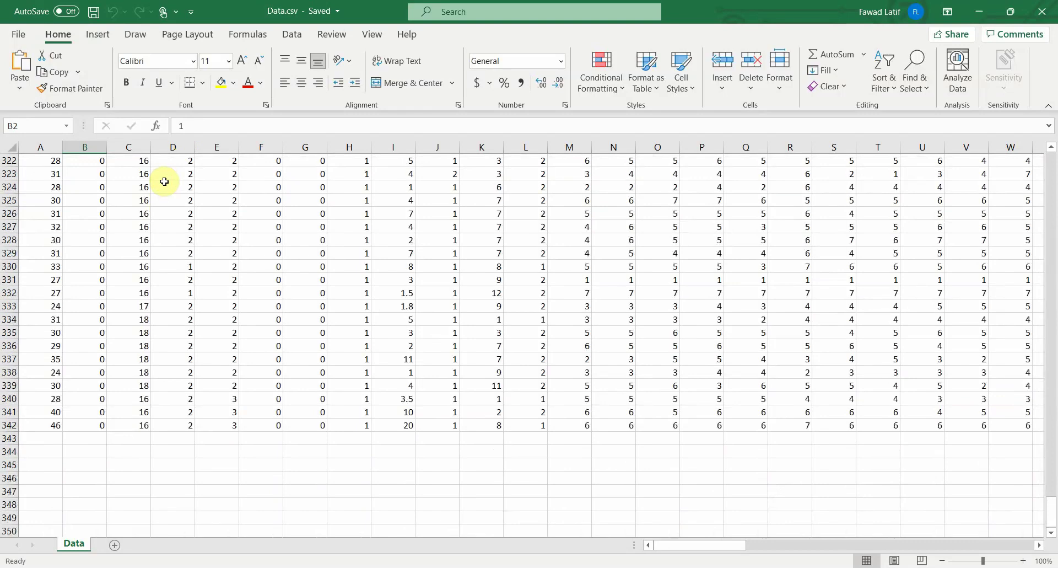
pyautogui.click(40, 439)
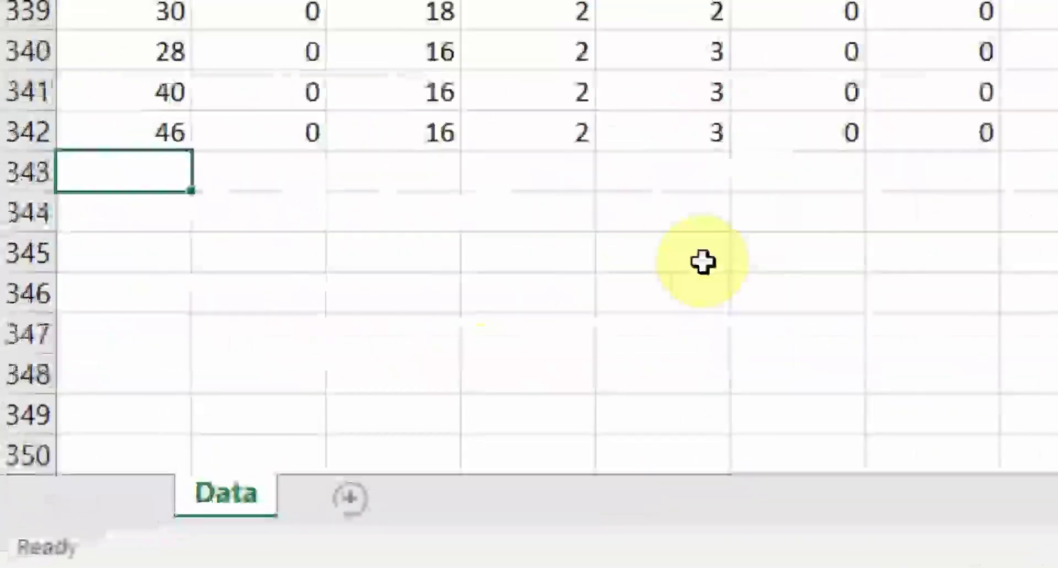
pyautogui.write('Min')
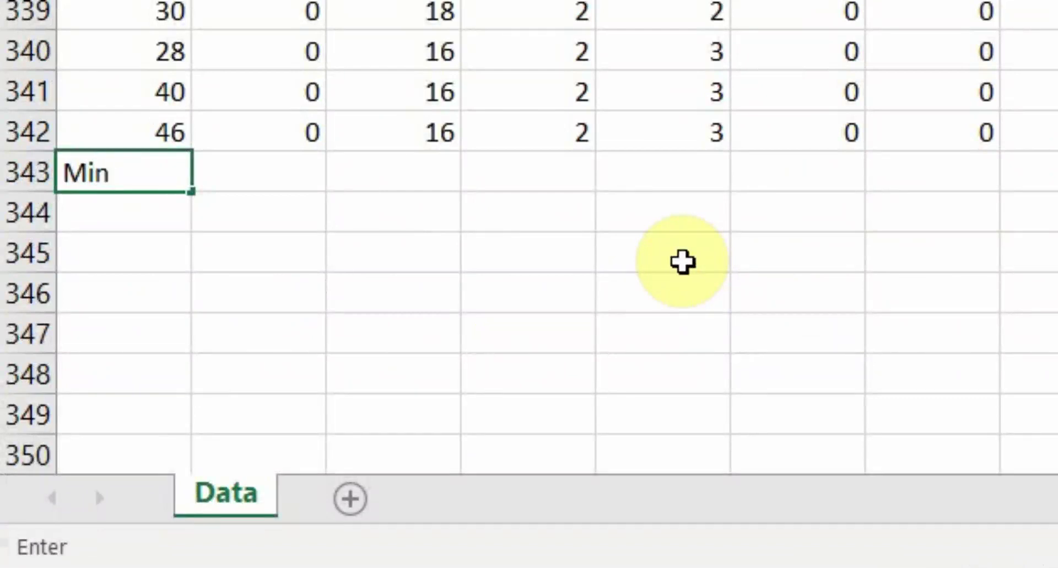
pyautogui.press('Return')
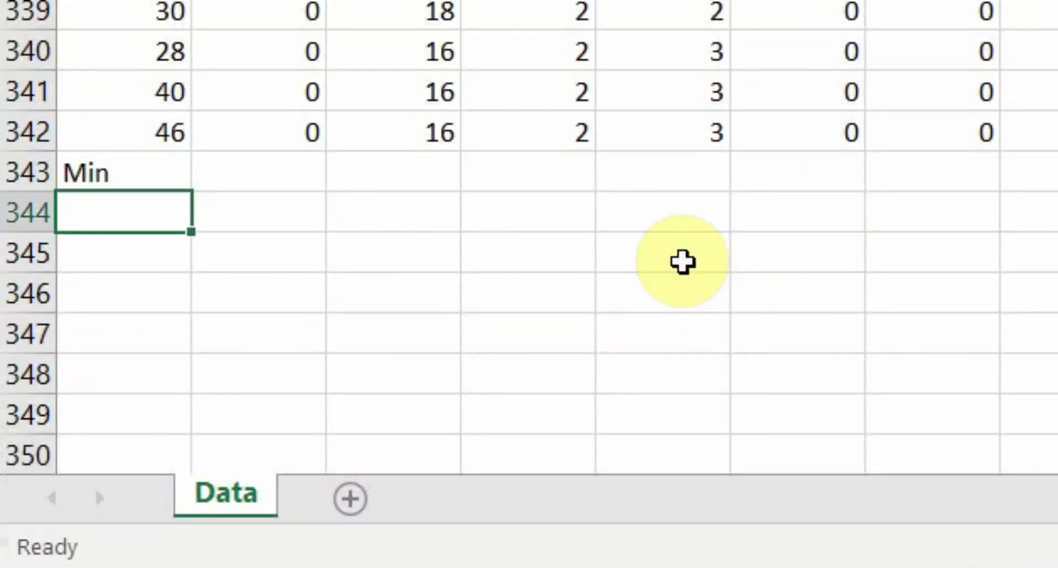
# Enter =MIN(A2:A342) in A344 to get the minimum age, 20.
pyautogui.write('=')
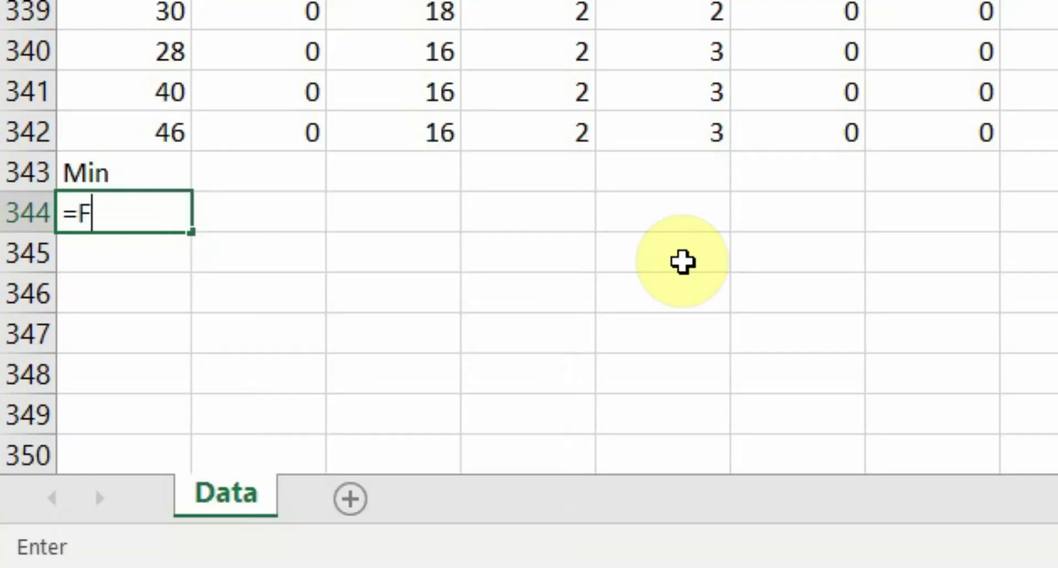
pyautogui.write('Mi')
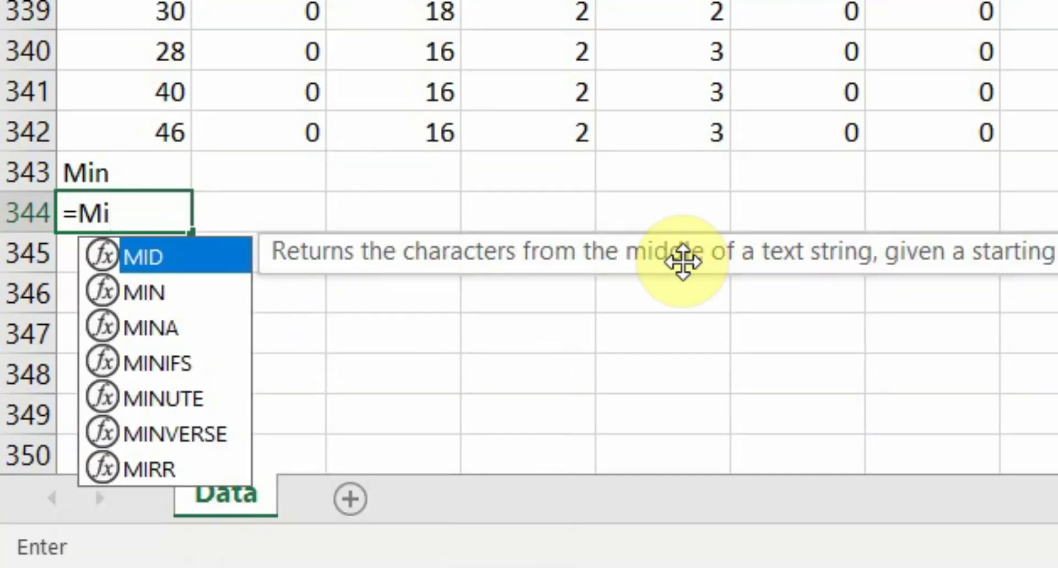
pyautogui.press('Down')
pyautogui.write('(')
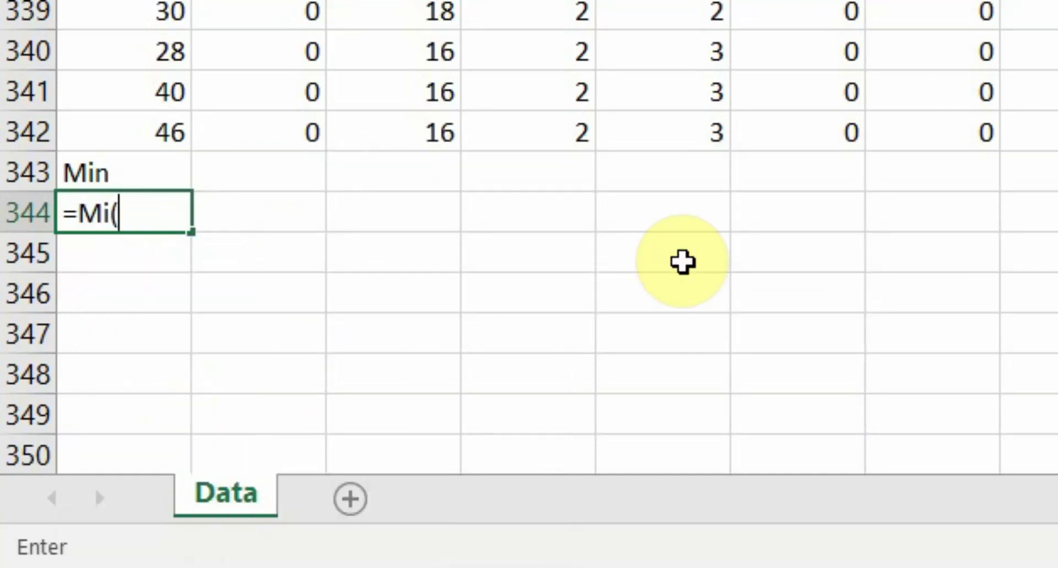
pyautogui.press('BackSpace')
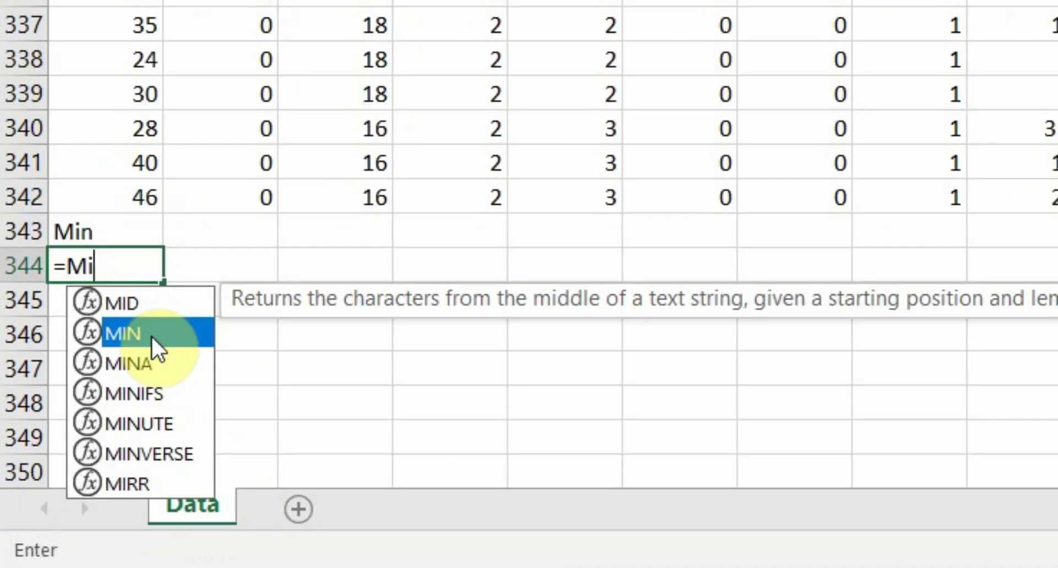
pyautogui.doubleClick(177, 292)
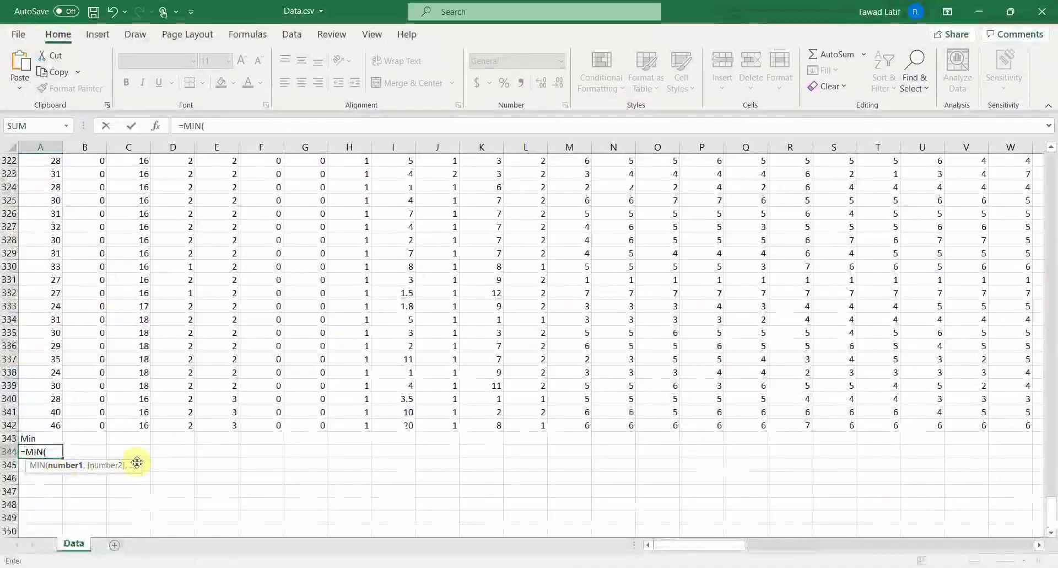
pyautogui.scroll(20, 52, 331)
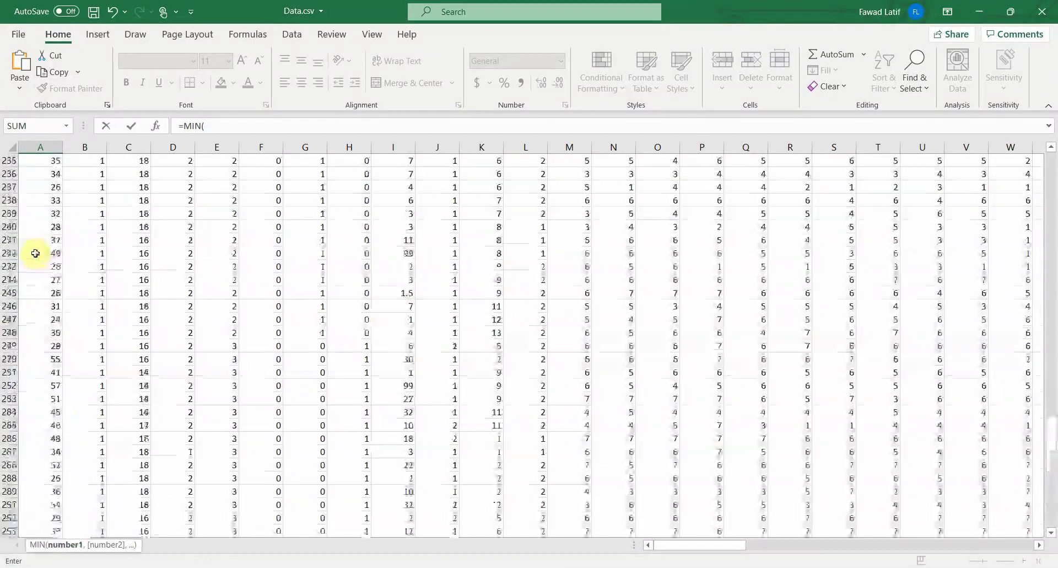
pyautogui.scroll(20, 36, 252)
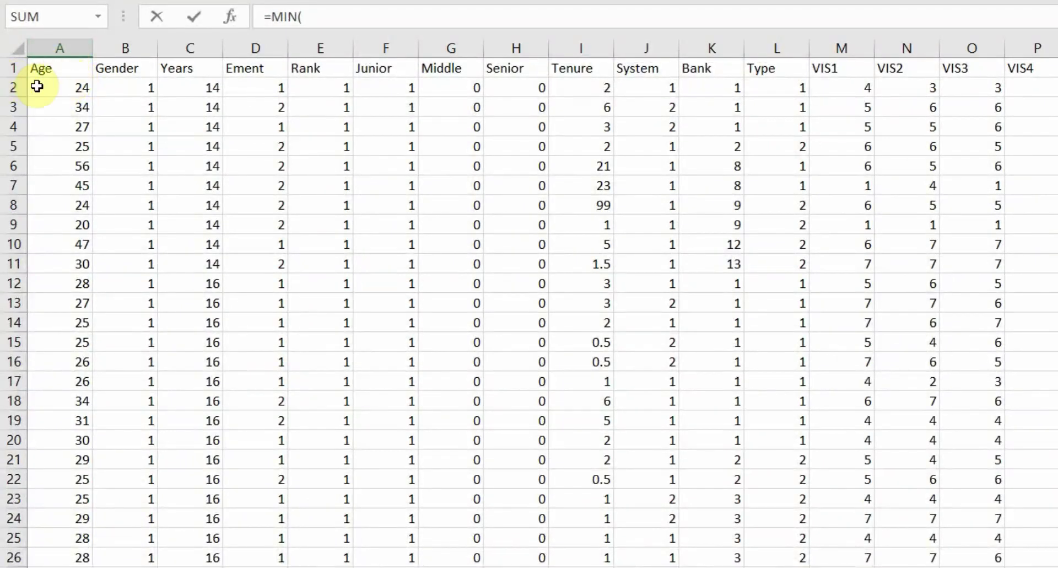
pyautogui.moveTo(50, 87); pyautogui.dragTo(40, 550)
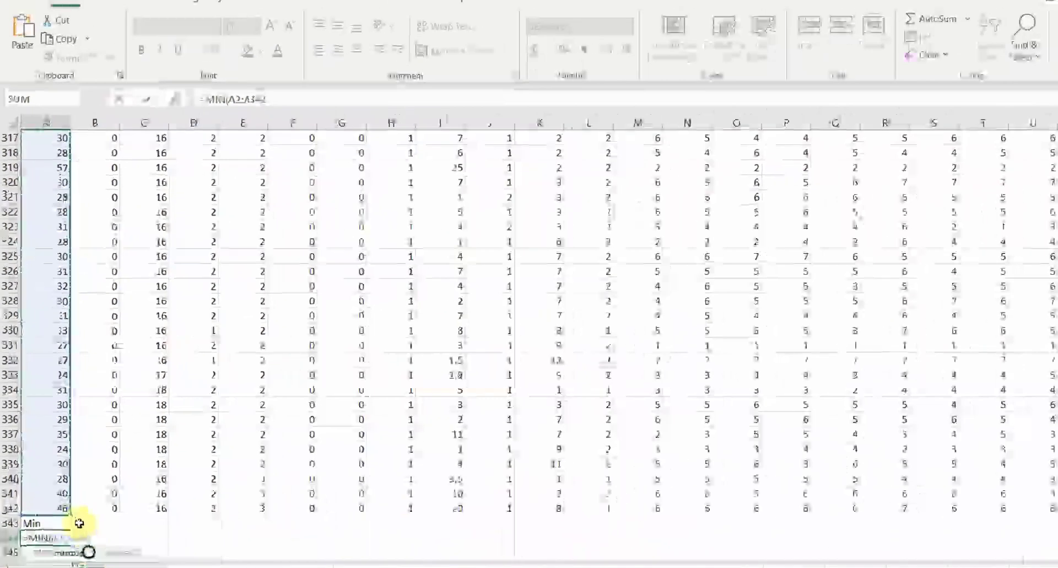
pyautogui.press('Return')
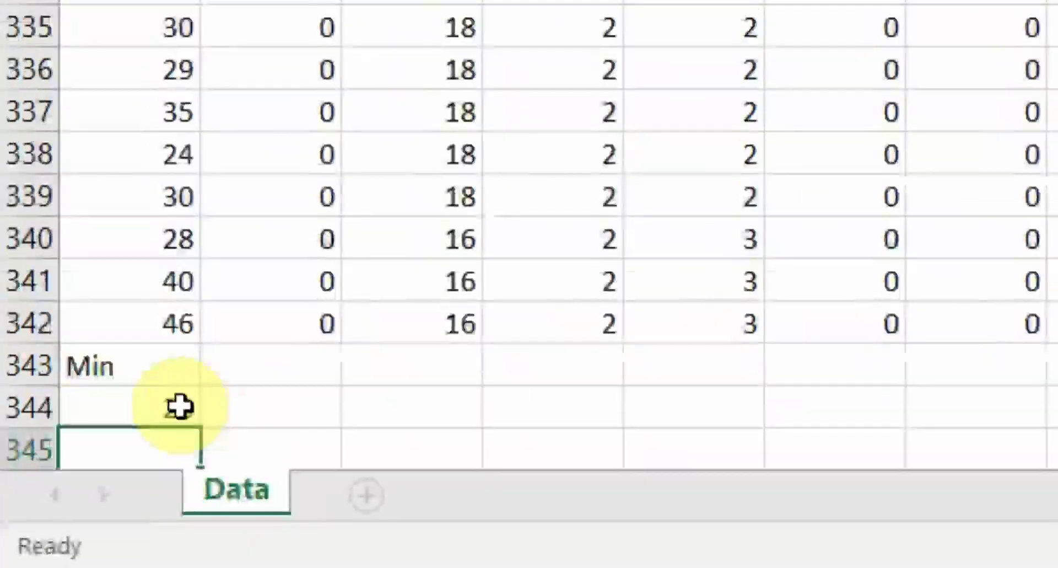
# Label A345 'Max' and enter =MAX(A2:A342) beneath it, returning 59.
pyautogui.write('Max')
pyautogui.press('Return')
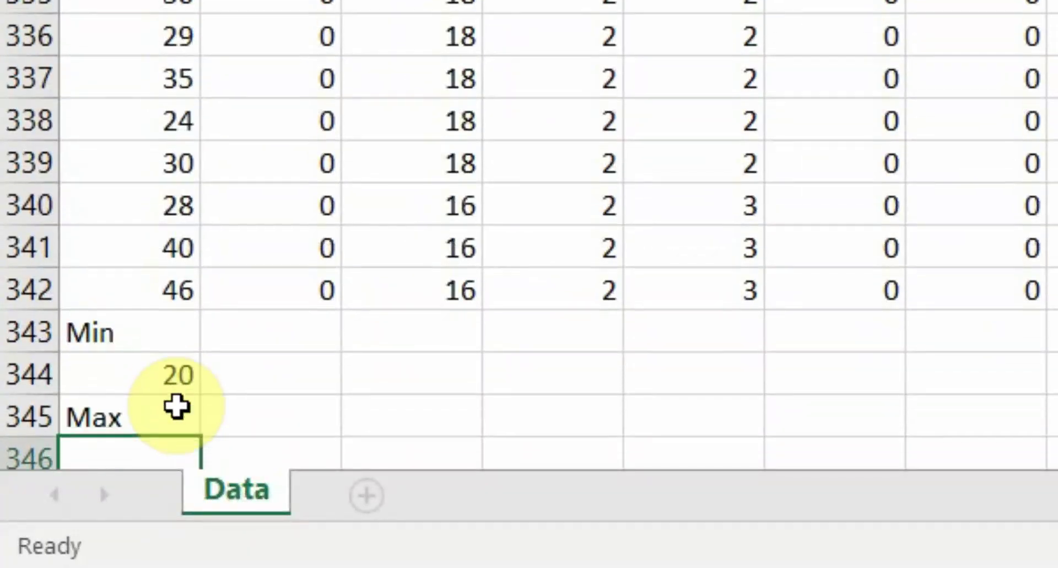
pyautogui.write('=Max')
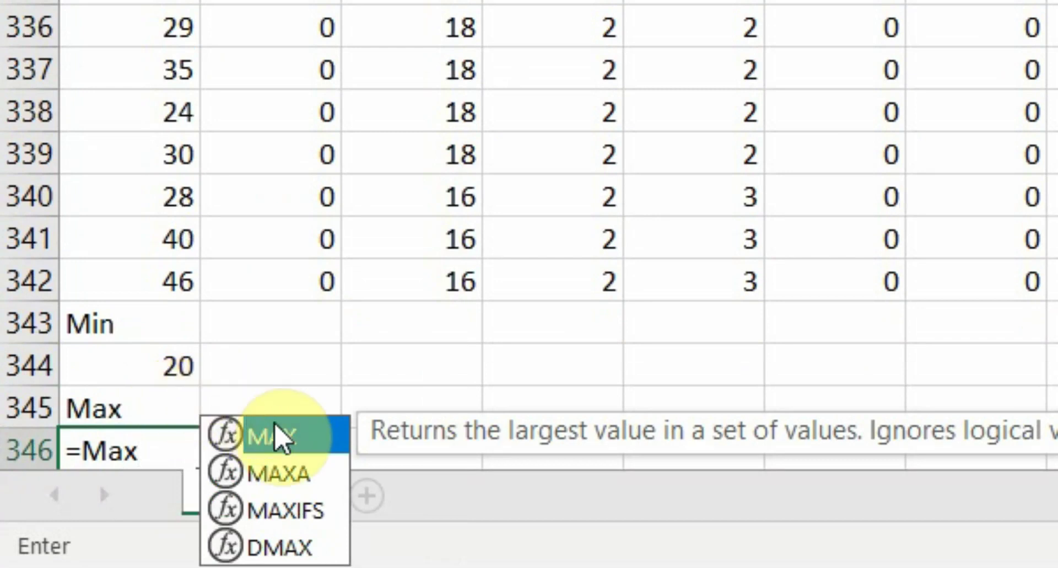
pyautogui.doubleClick(284, 437)
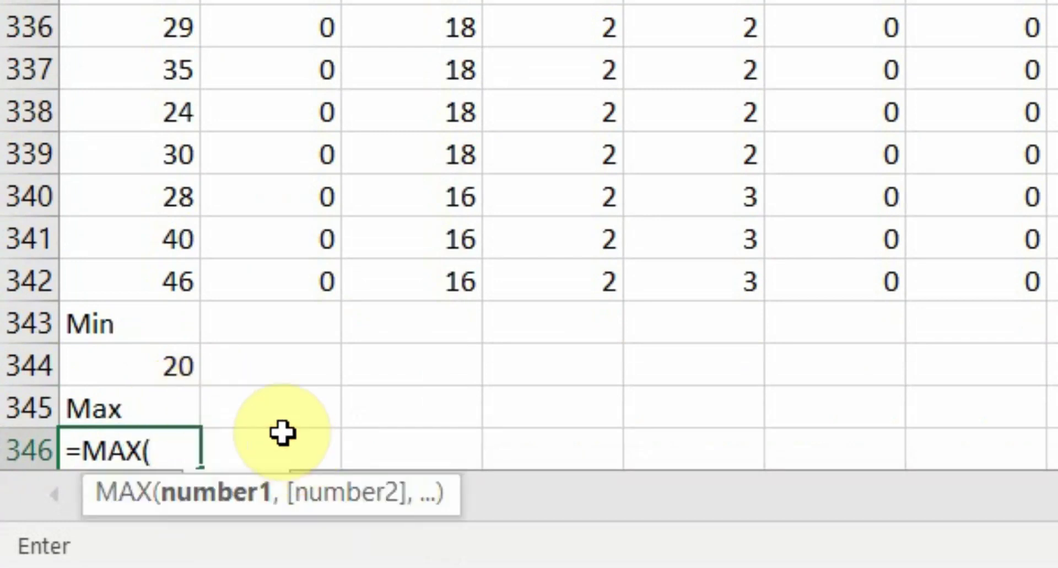
pyautogui.write('A2')
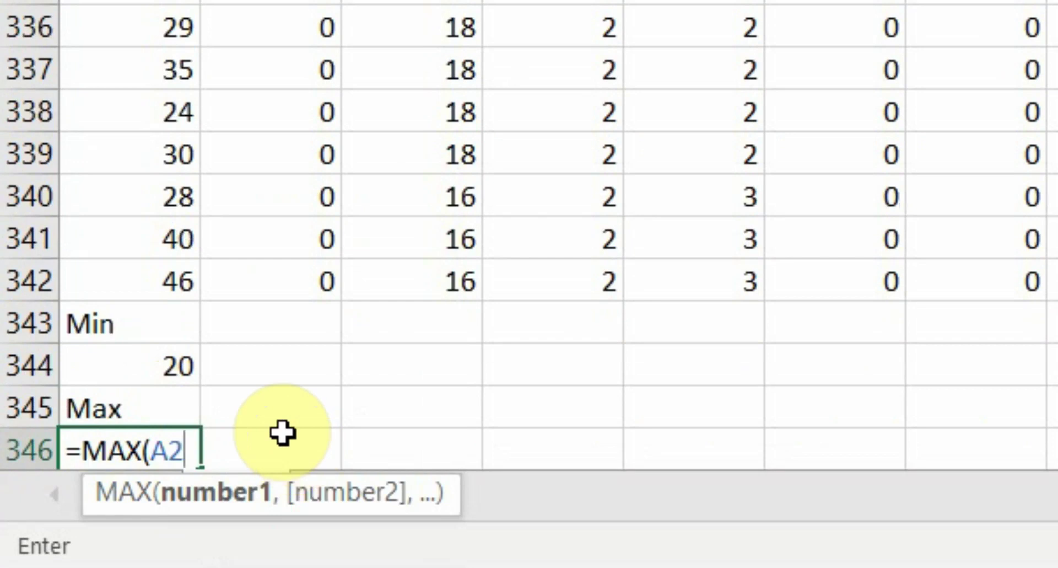
pyautogui.write(':A3 ')
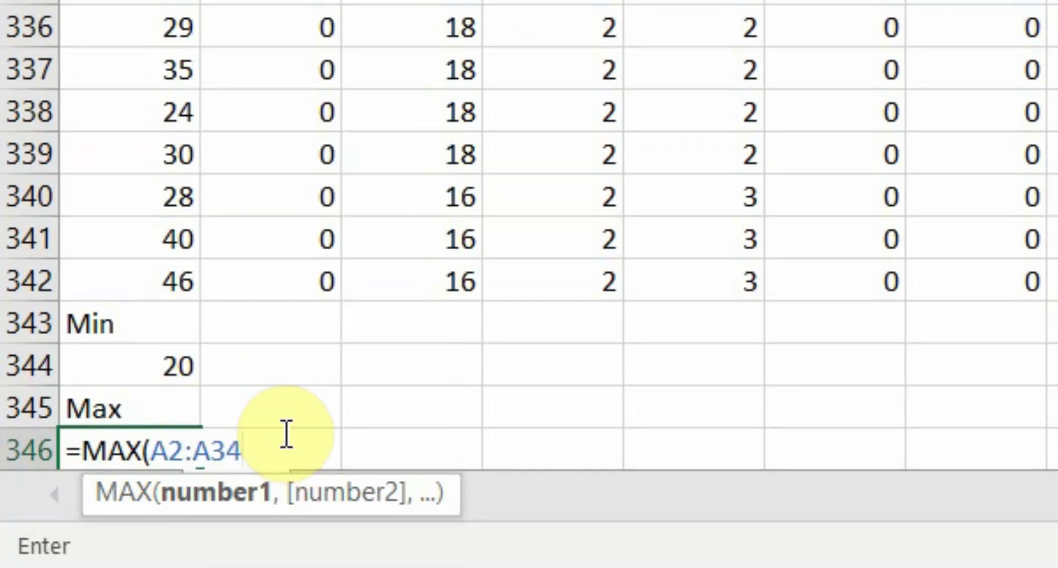
pyautogui.write('2)')
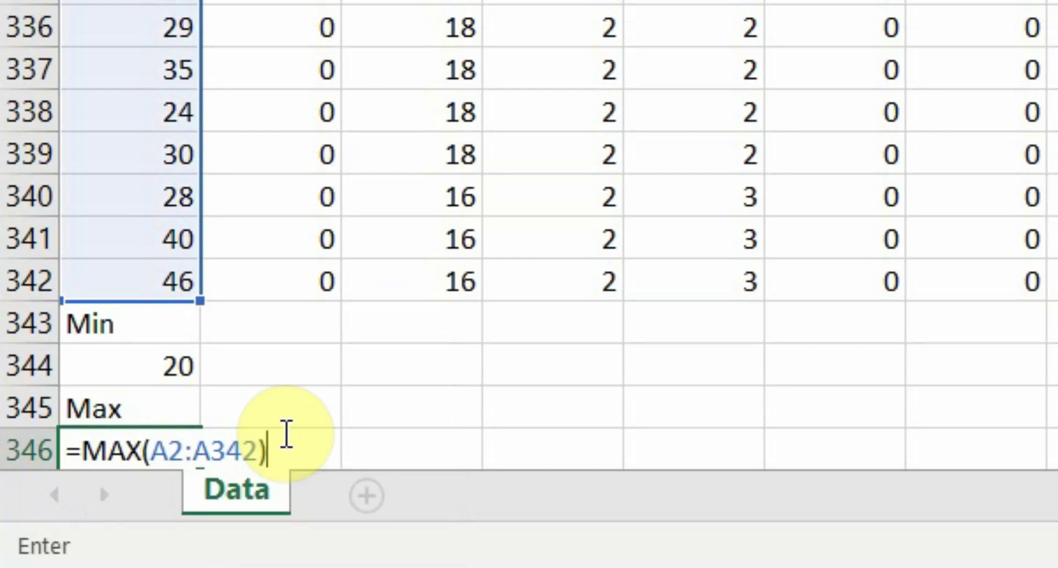
pyautogui.press('Return')
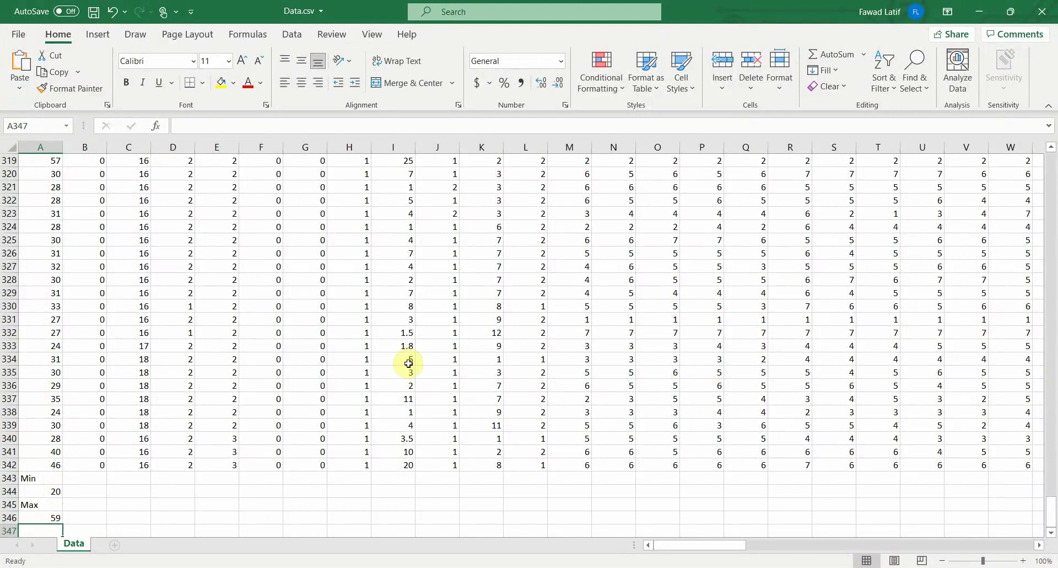
# Fill the MIN formula from A344 right across row 344 to column CC.
pyautogui.click(57, 491)
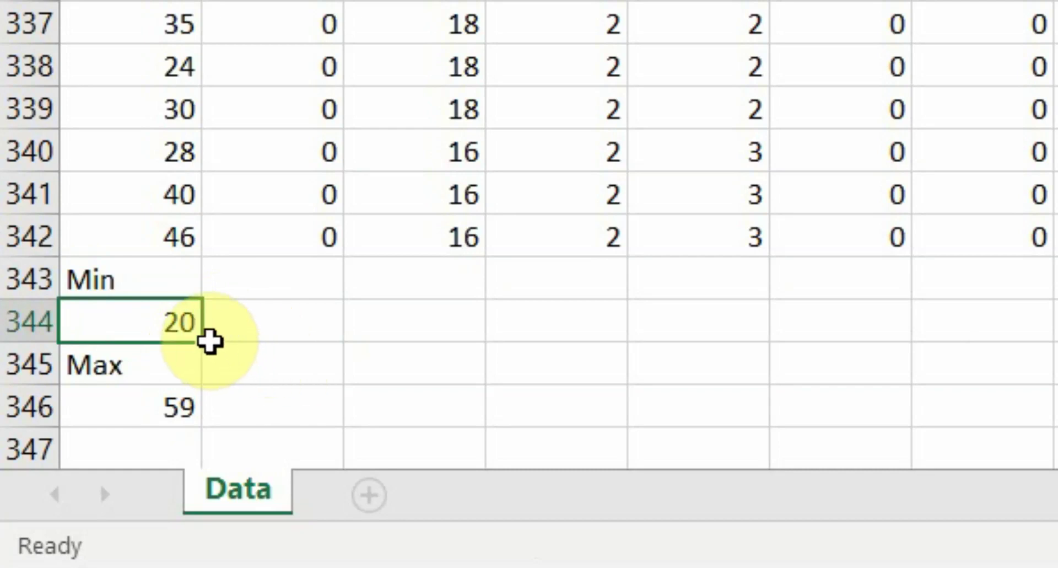
pyautogui.moveTo(209, 343); pyautogui.dragTo(1056, 345)
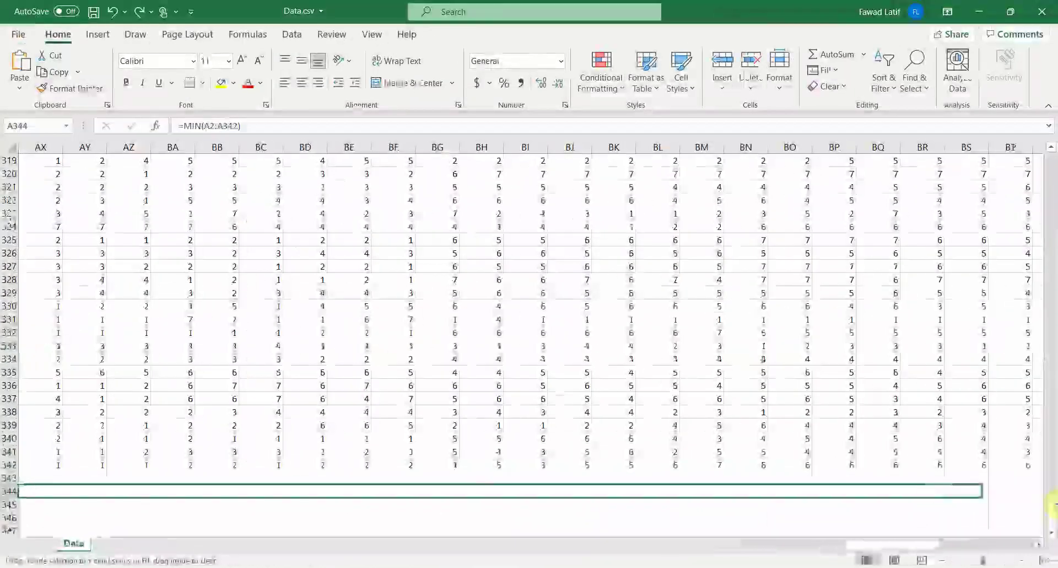
pyautogui.moveTo(1053, 504); pyautogui.dragTo(583, 509)
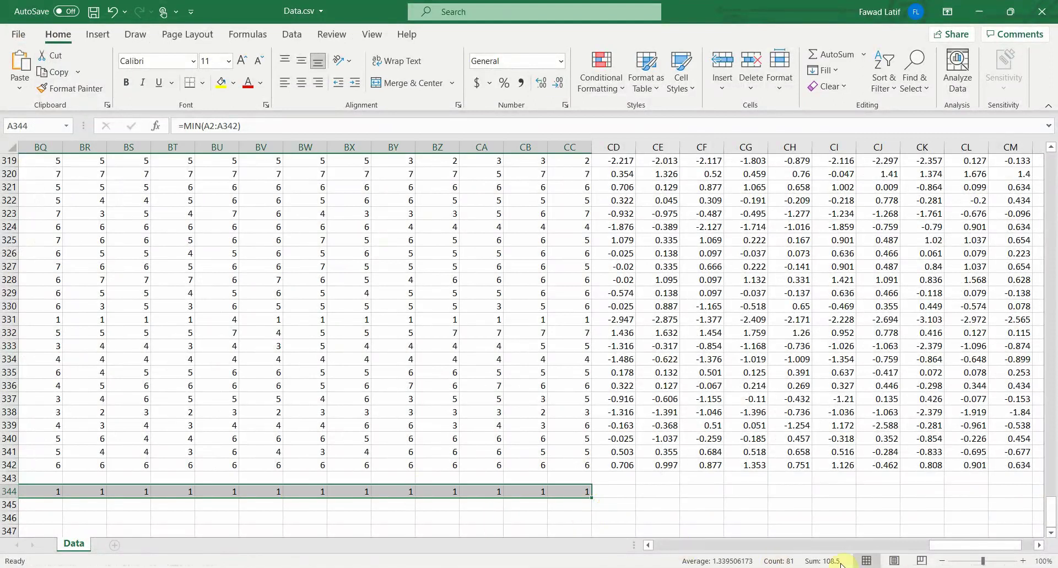
pyautogui.click(569, 491)
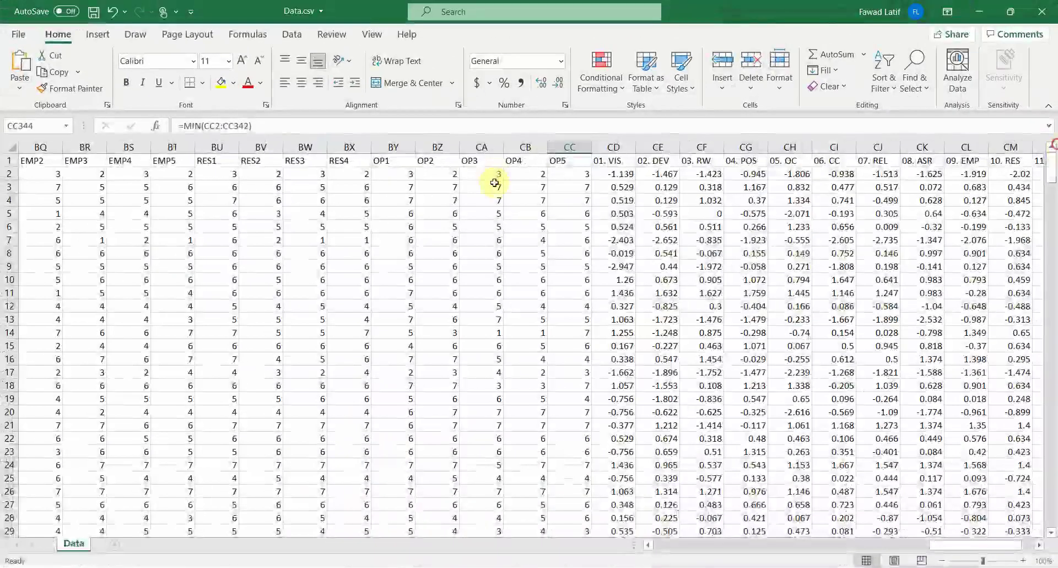
pyautogui.click(574, 174)
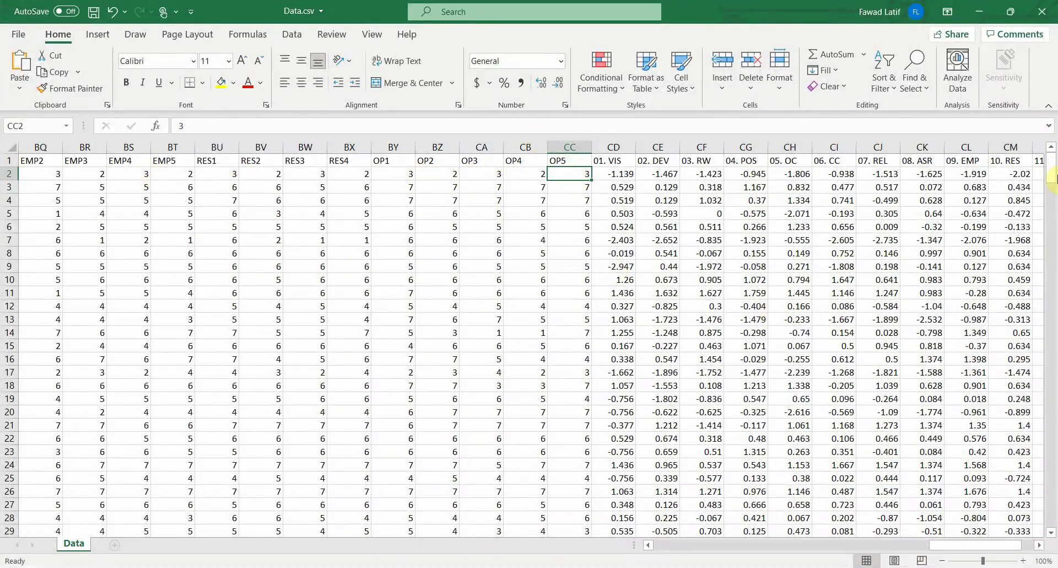
pyautogui.moveTo(1051, 164); pyautogui.dragTo(1056, 264)
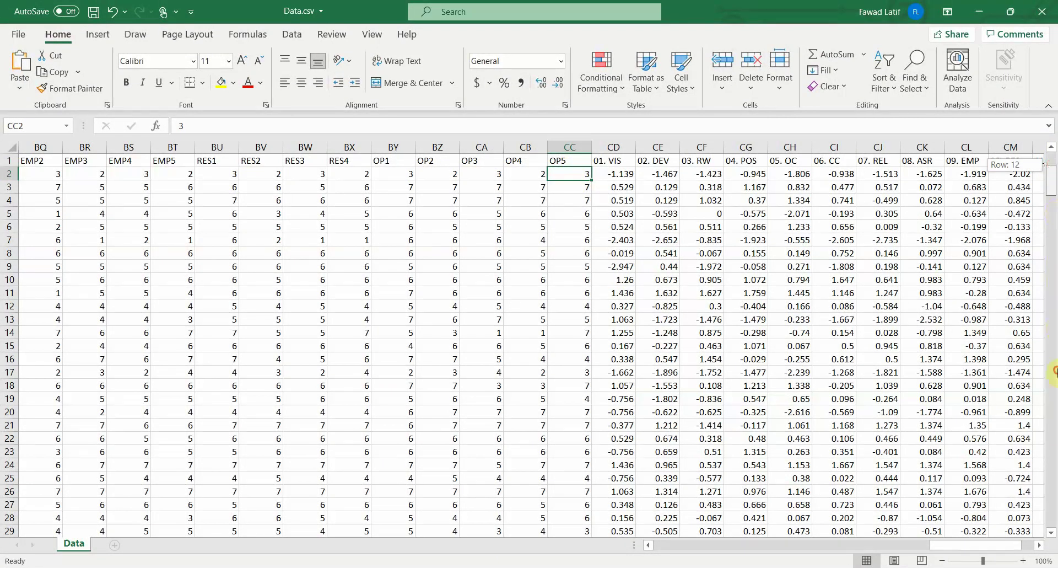
pyautogui.moveTo(1054, 371); pyautogui.dragTo(1053, 512)
pyautogui.click(485, 505)
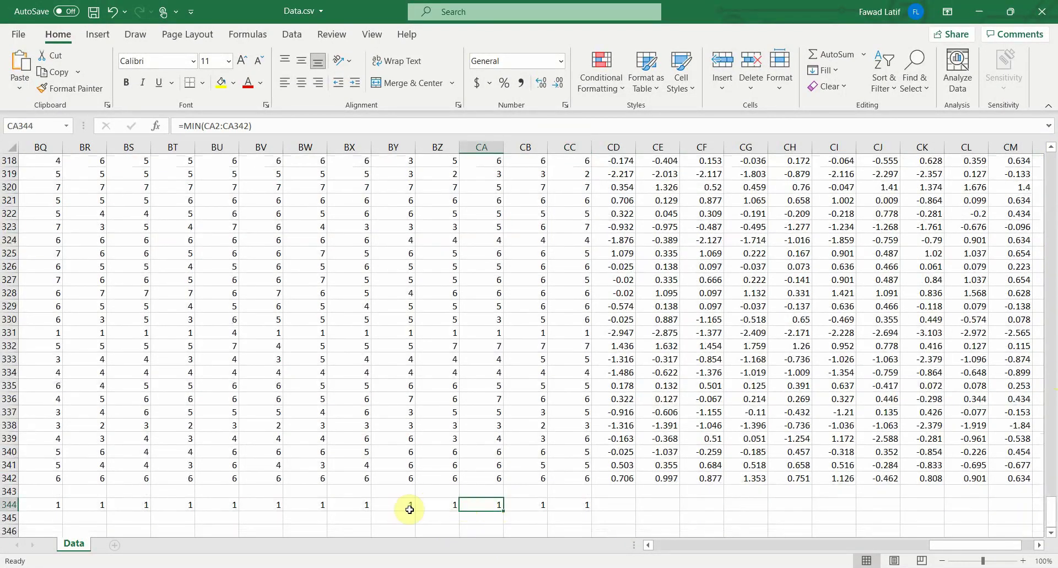
pyautogui.moveTo(970, 545); pyautogui.dragTo(678, 548)
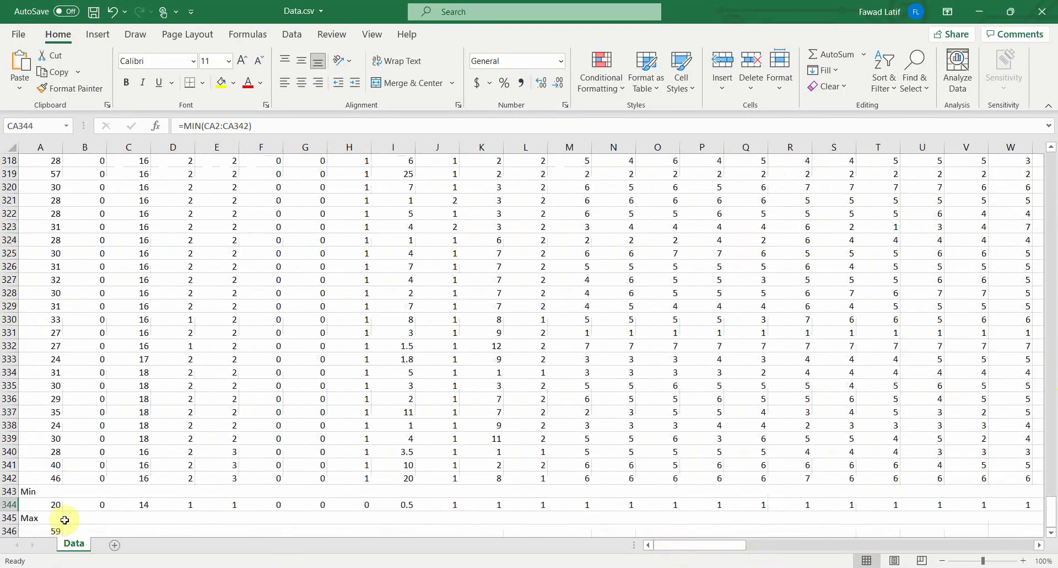
# Fill the MAX formula from A346 right across row 346 to column CC.
pyautogui.click(61, 529)
pyautogui.scroll(-3, 58, 530)
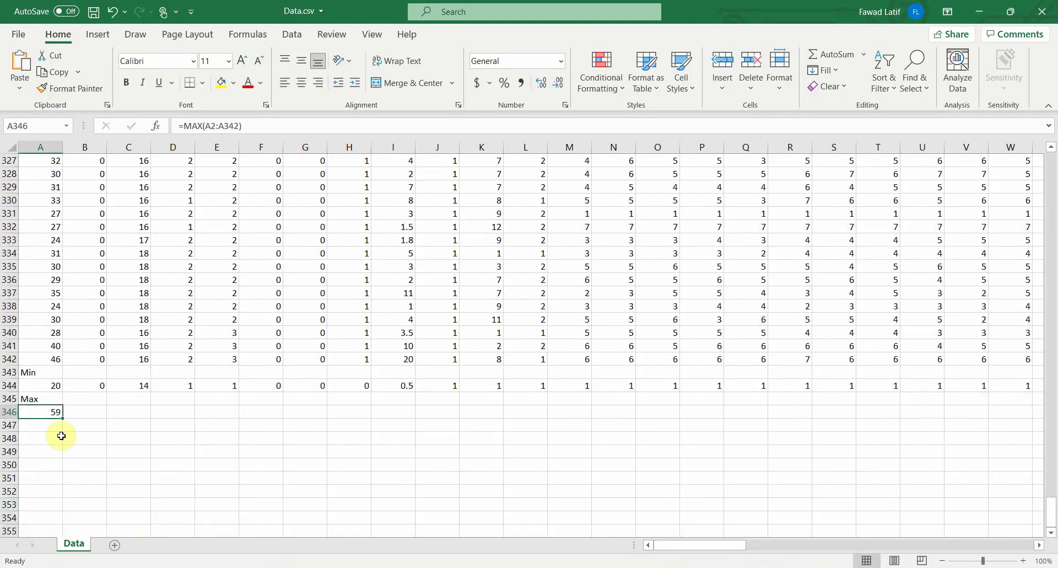
pyautogui.moveTo(61, 419); pyautogui.dragTo(582, 403)
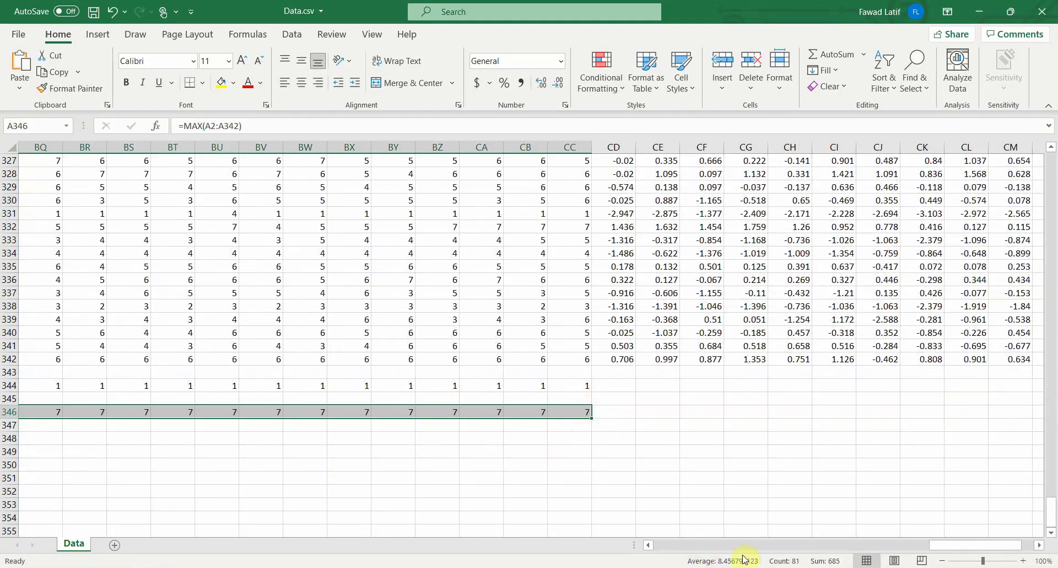
pyautogui.moveTo(941, 546); pyautogui.dragTo(941, 548)
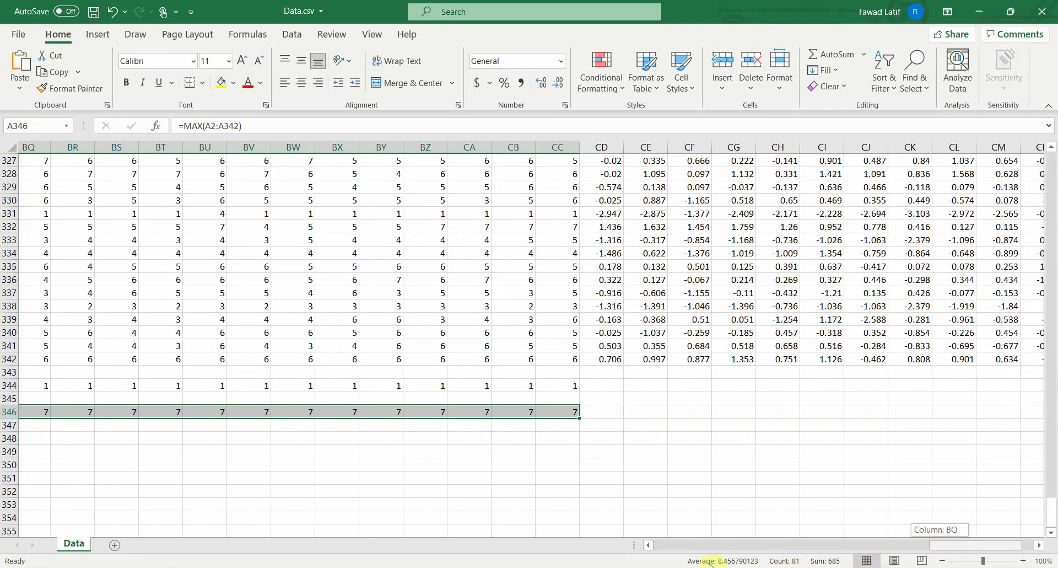
pyautogui.moveTo(706, 563); pyautogui.dragTo(621, 539)
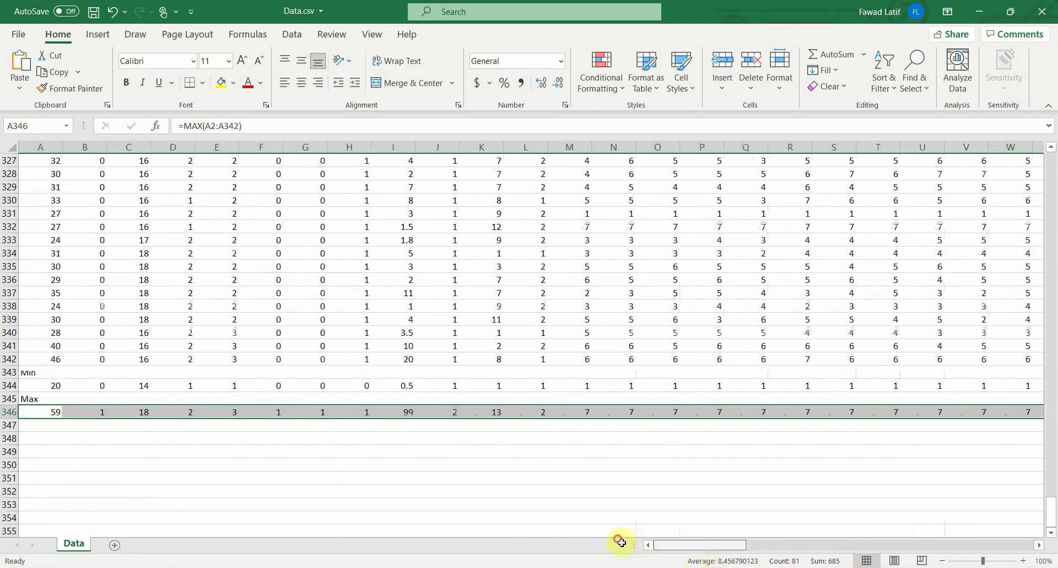
# Label A347 'Missing' and enter =COUNTBLANK(A2:A342) in A348, returning 0.
pyautogui.click(42, 426)
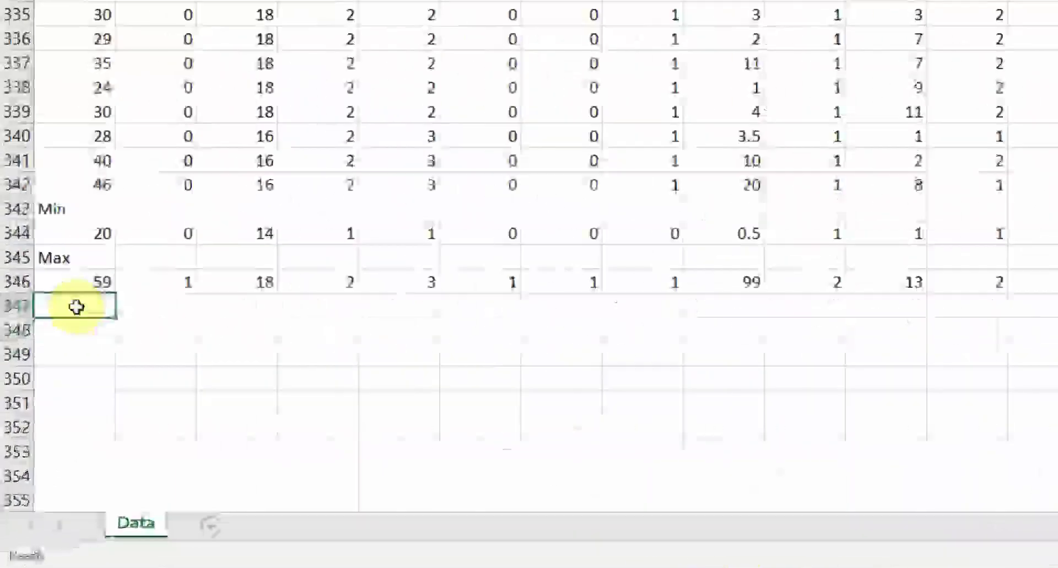
pyautogui.write('M')
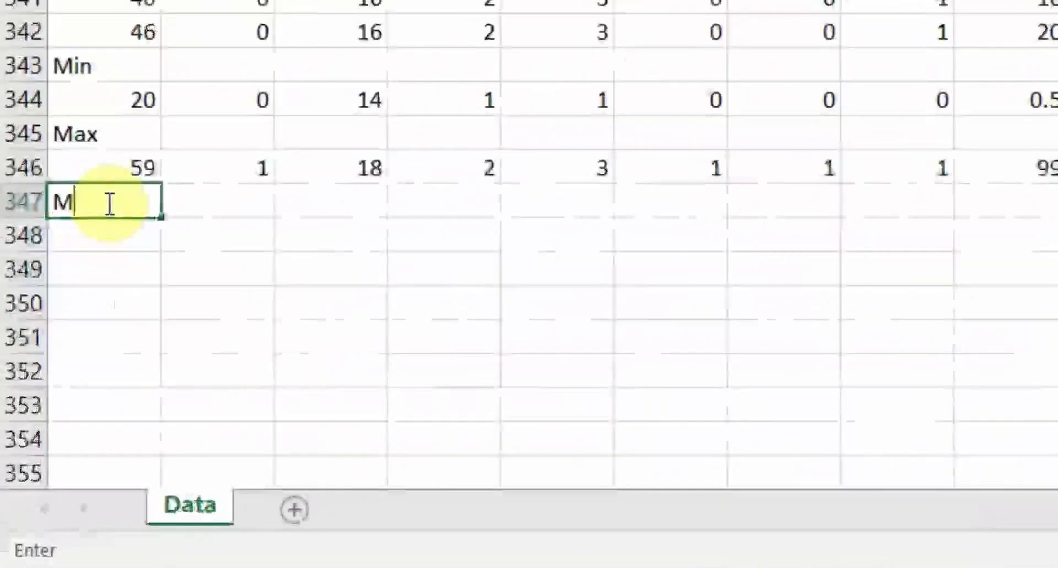
pyautogui.write('issing')
pyautogui.press('Return')
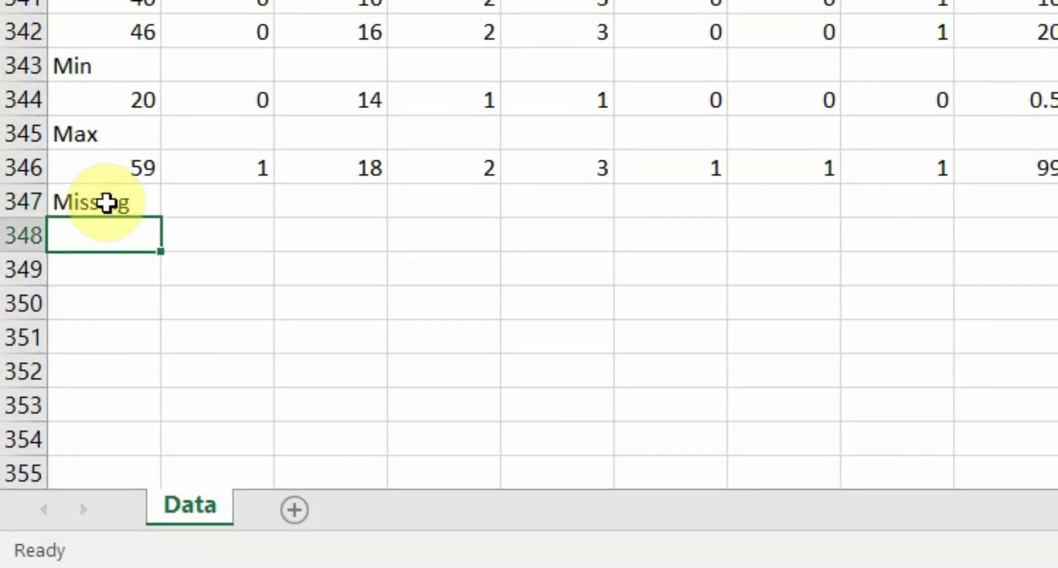
pyautogui.write('=Count')
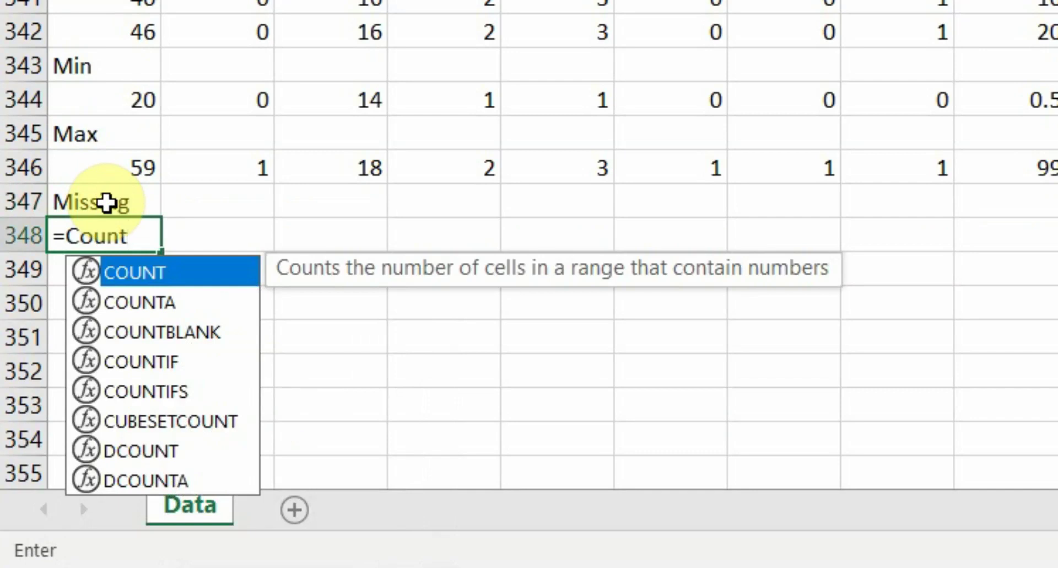
pyautogui.click(151, 341)
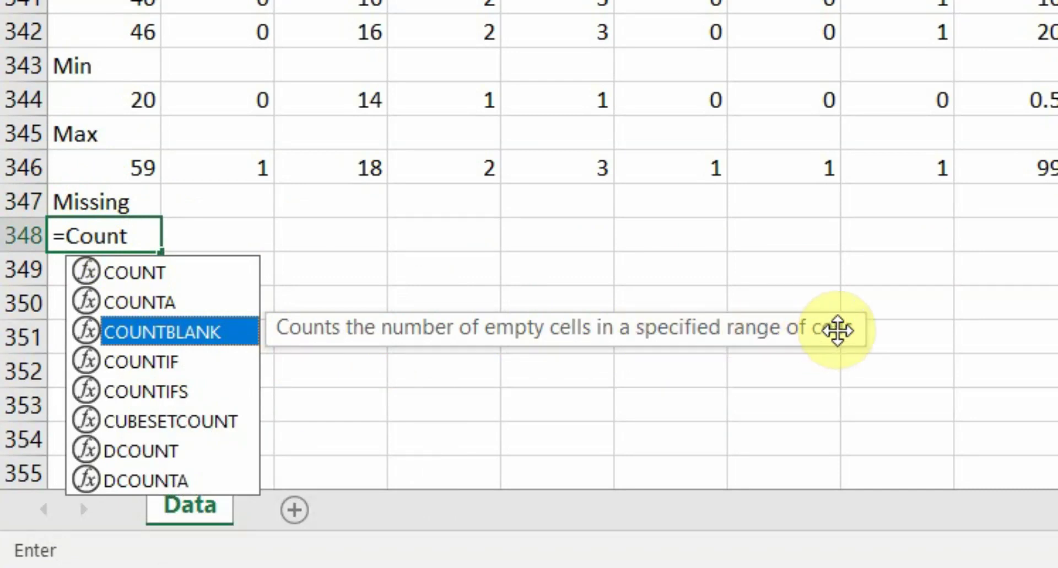
pyautogui.doubleClick(220, 333)
pyautogui.write('A2:A3')
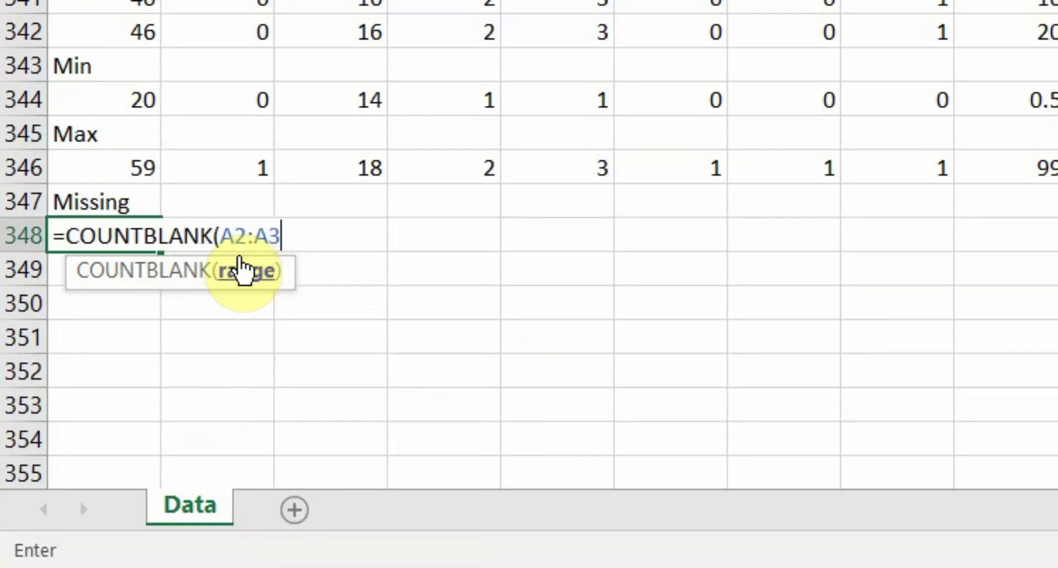
pyautogui.write('42)')
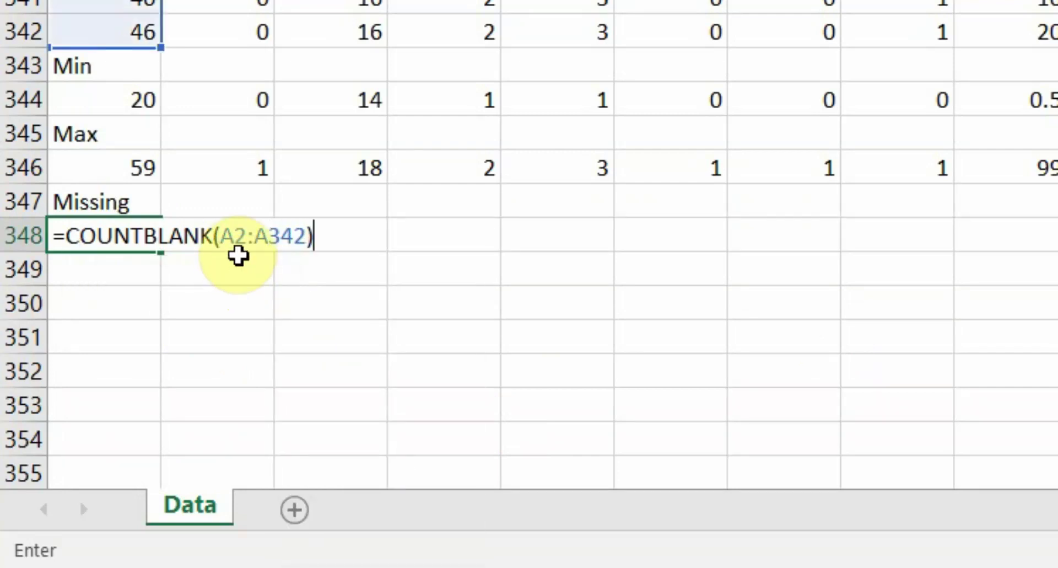
pyautogui.press('Return')
pyautogui.click(153, 236)
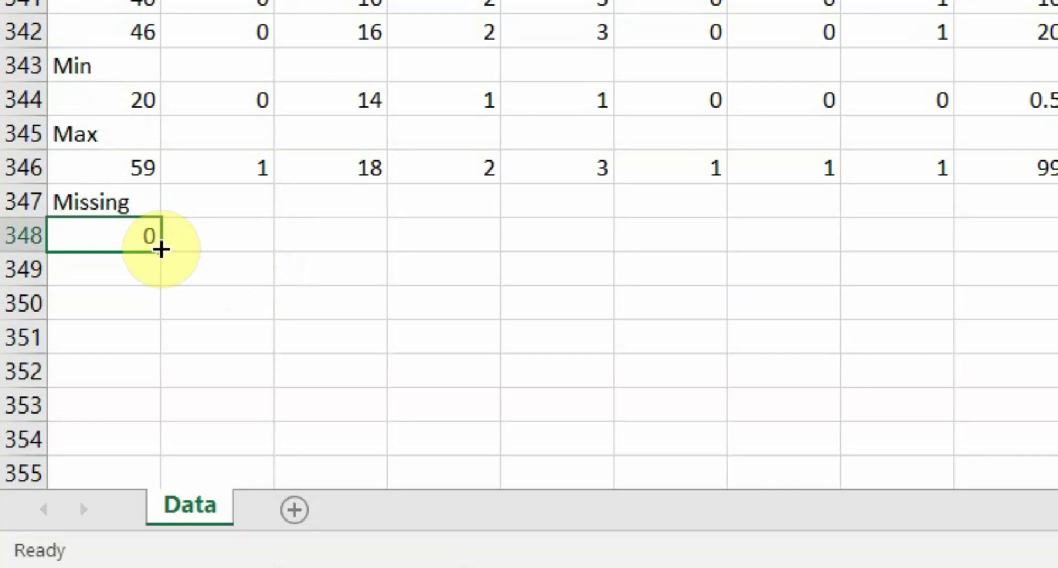
# Fill the COUNTBLANK formula from A348 right to column CC, all showing 0, then return to the top.
pyautogui.moveTo(161, 249); pyautogui.dragTo(581, 449)
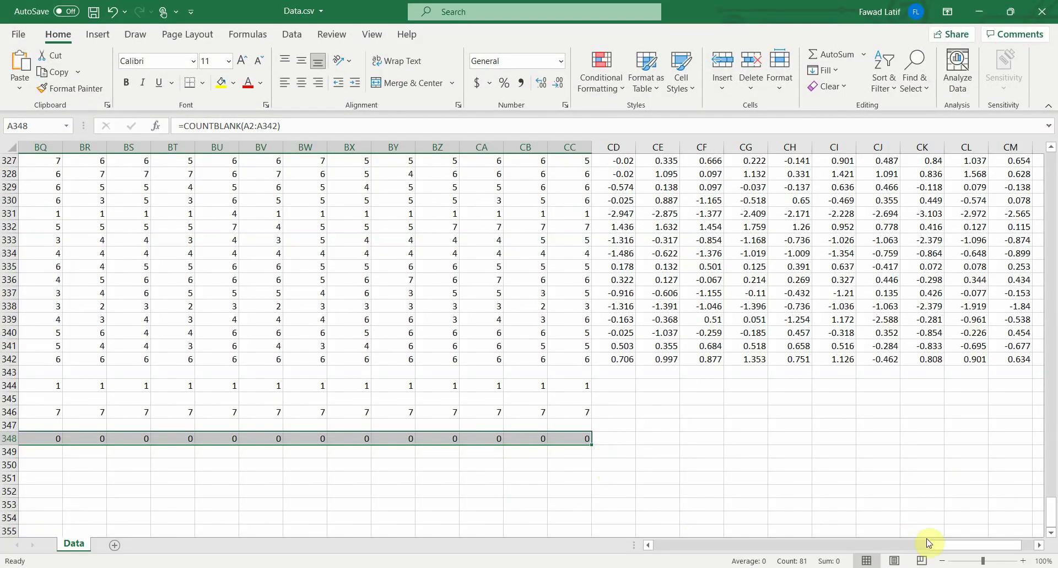
pyautogui.moveTo(954, 548); pyautogui.dragTo(622, 539)
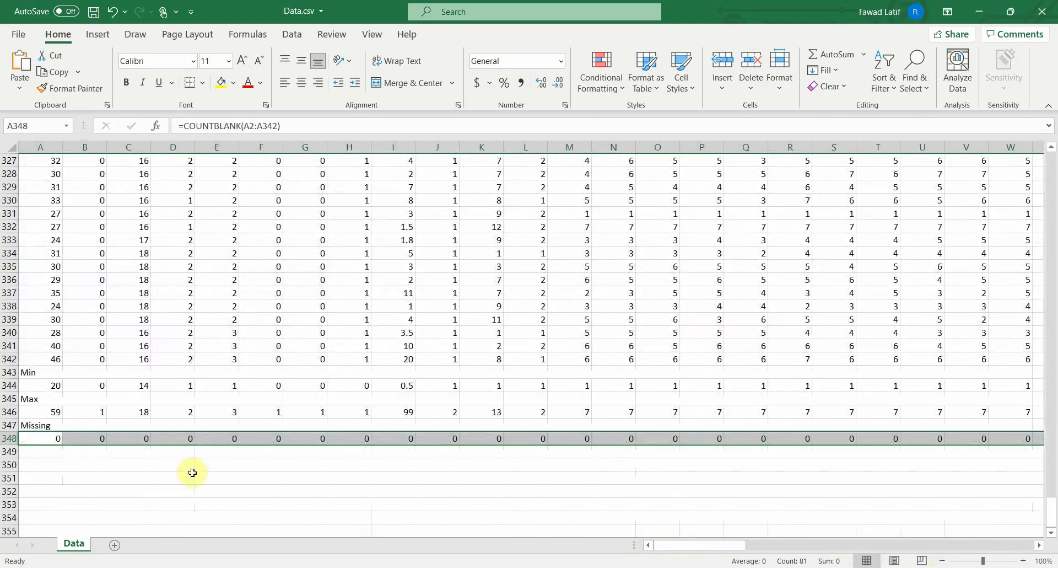
pyautogui.click(34, 375)
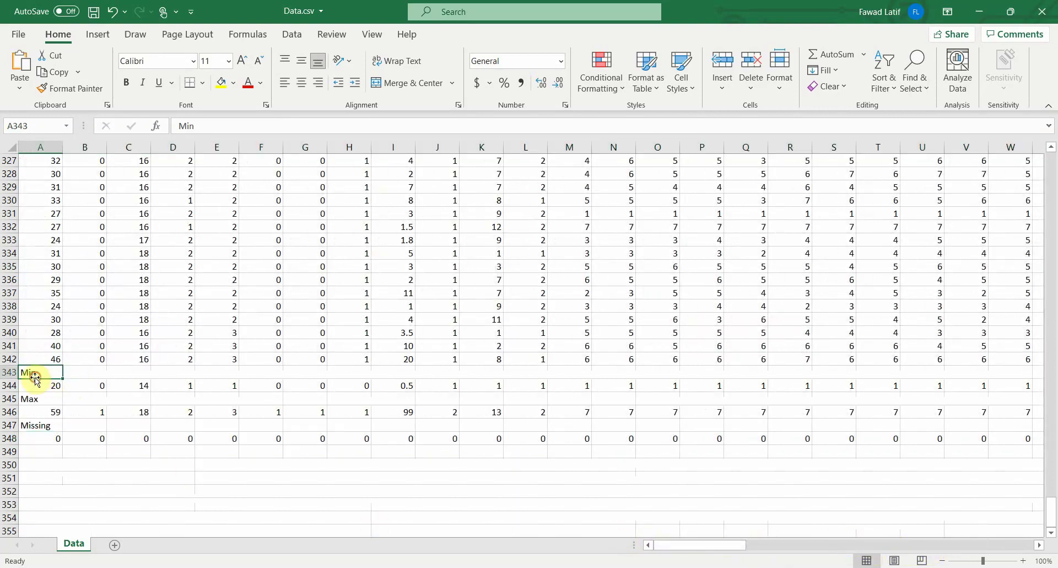
pyautogui.click(30, 425)
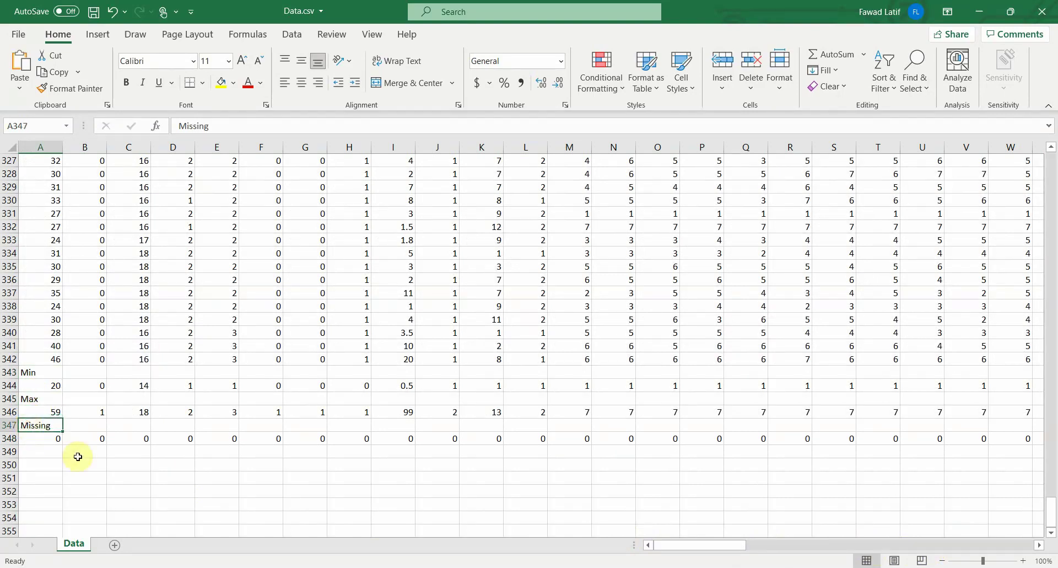
pyautogui.click(40, 452)
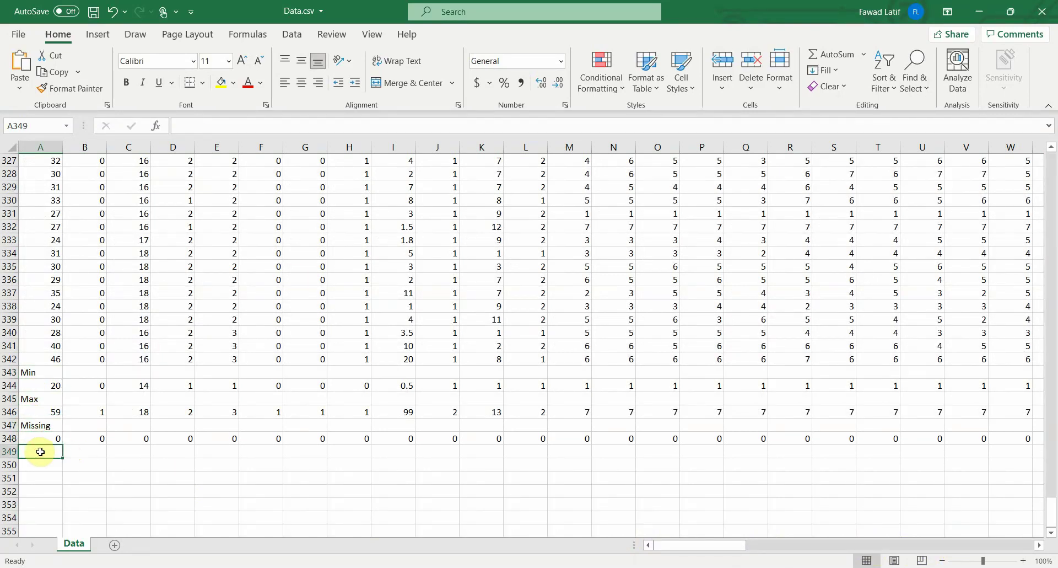
pyautogui.scroll(20, 326, 339)
pyautogui.scroll(20, 326, 338)
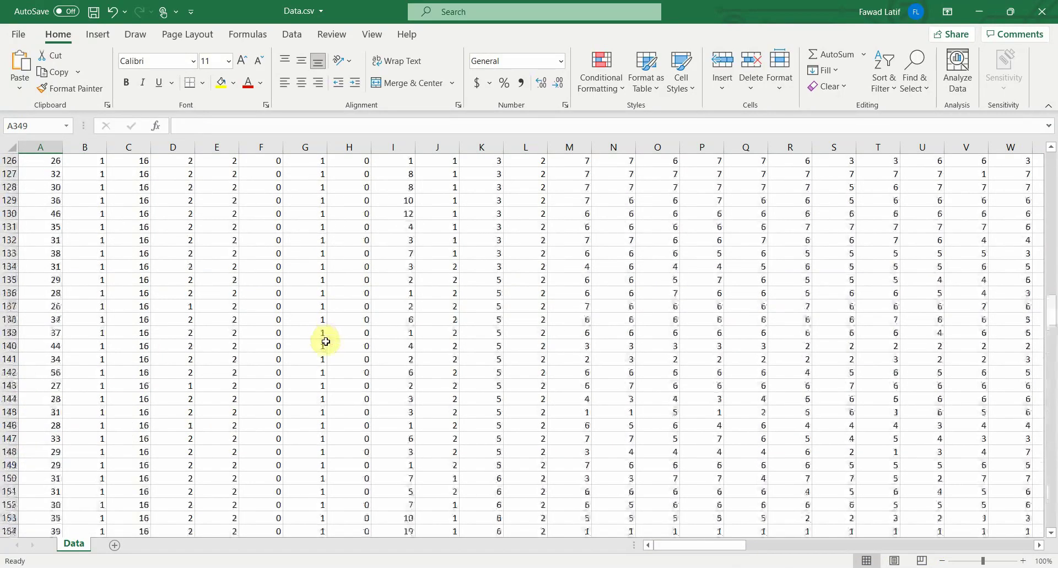
pyautogui.scroll(8, 325, 344)
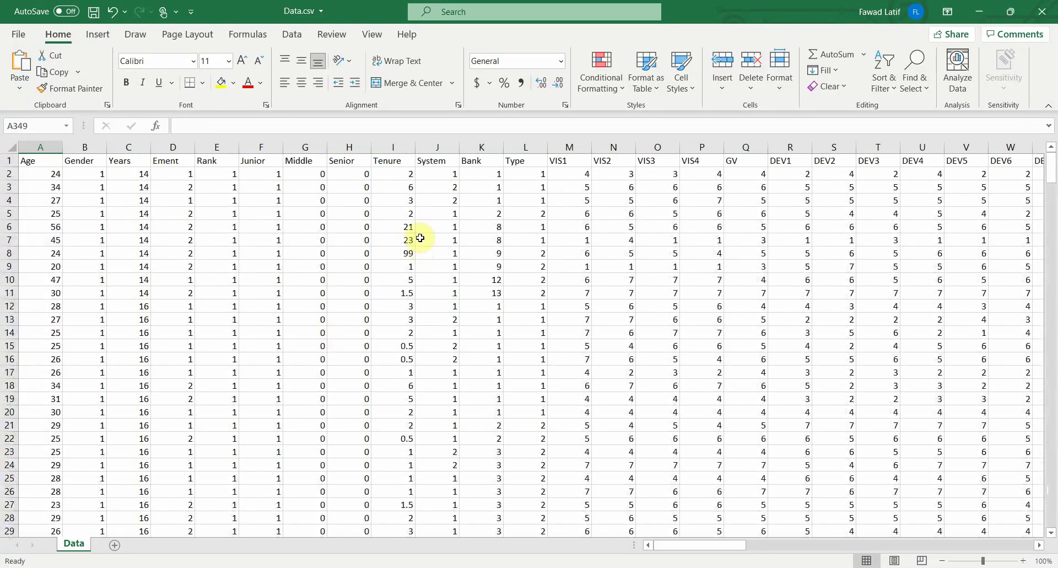
# Insert a blank column Q before GV, right after VIS4.
pyautogui.moveTo(567, 147); pyautogui.dragTo(707, 150)
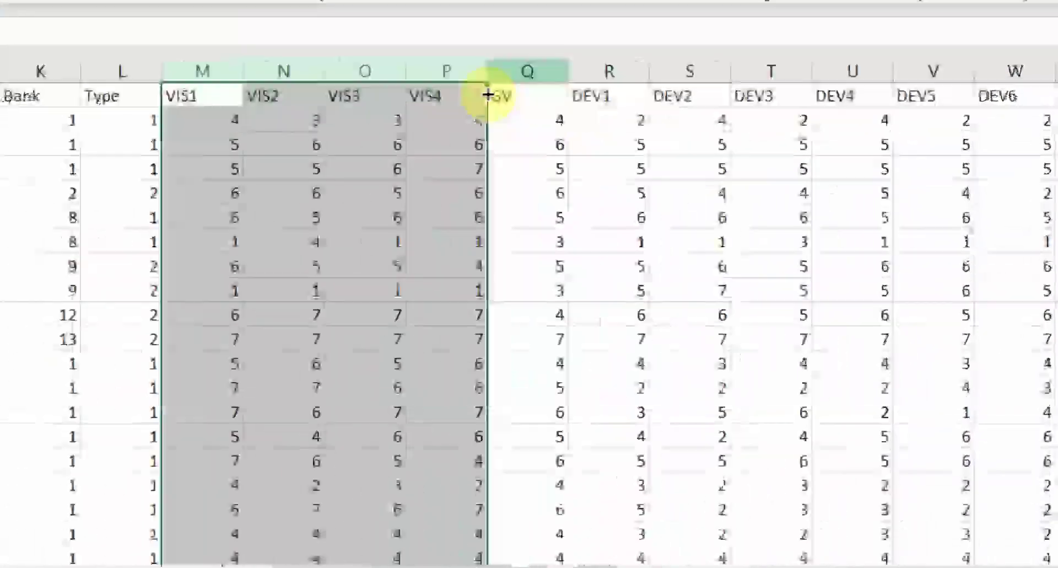
pyautogui.click(736, 146)
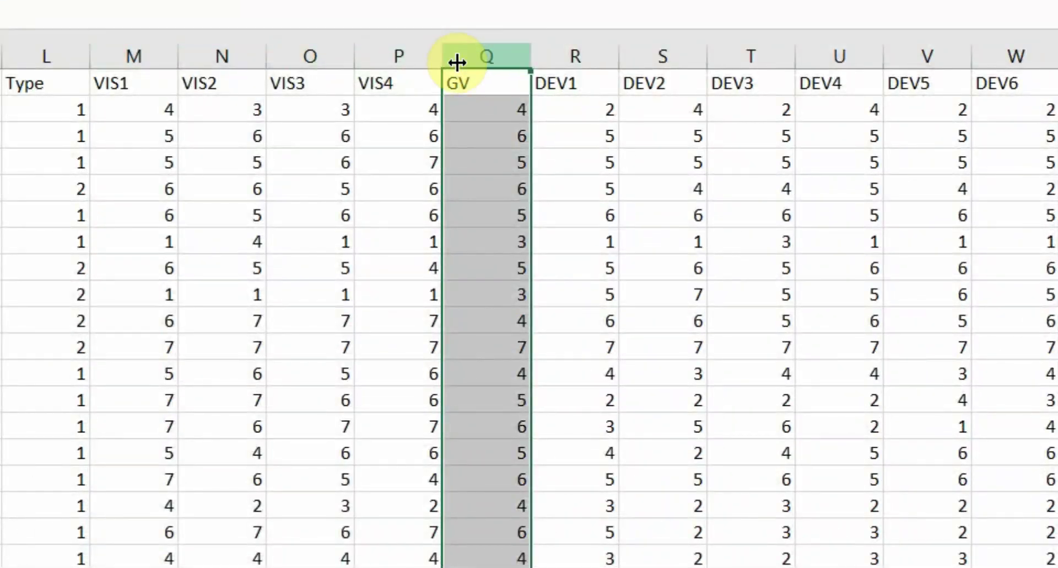
pyautogui.rightClick(464, 61)
pyautogui.click(547, 288)
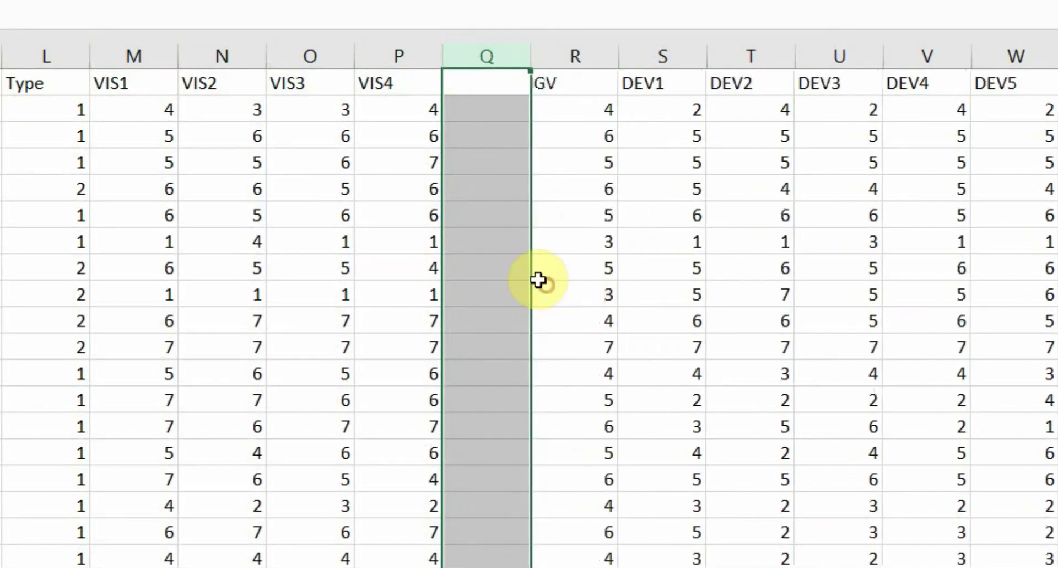
pyautogui.click(468, 83)
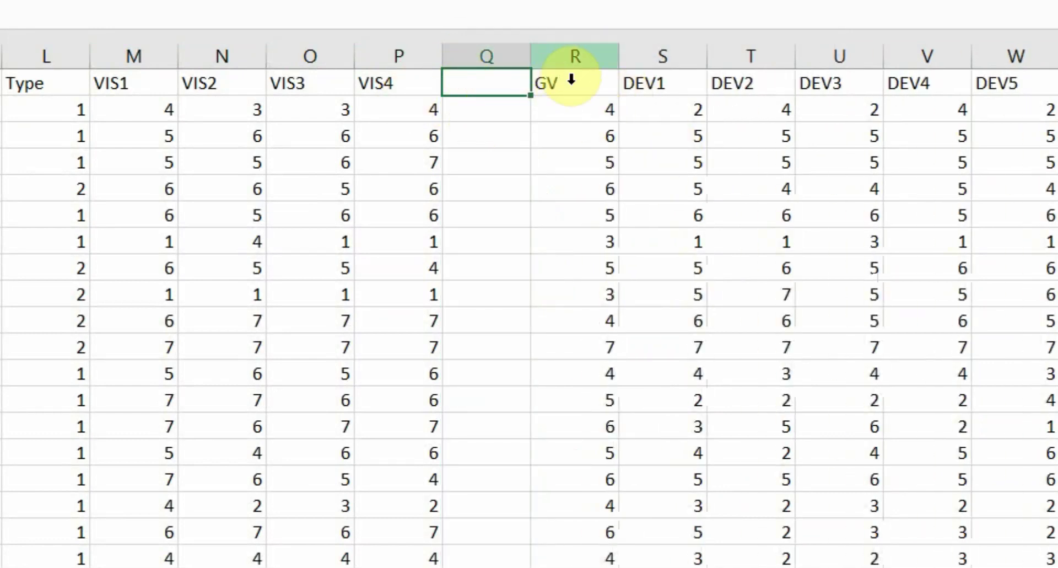
pyautogui.rightClick(567, 49)
# Give the new column the header 'VIS' in Q1.
pyautogui.click(474, 91)
pyautogui.click(473, 84)
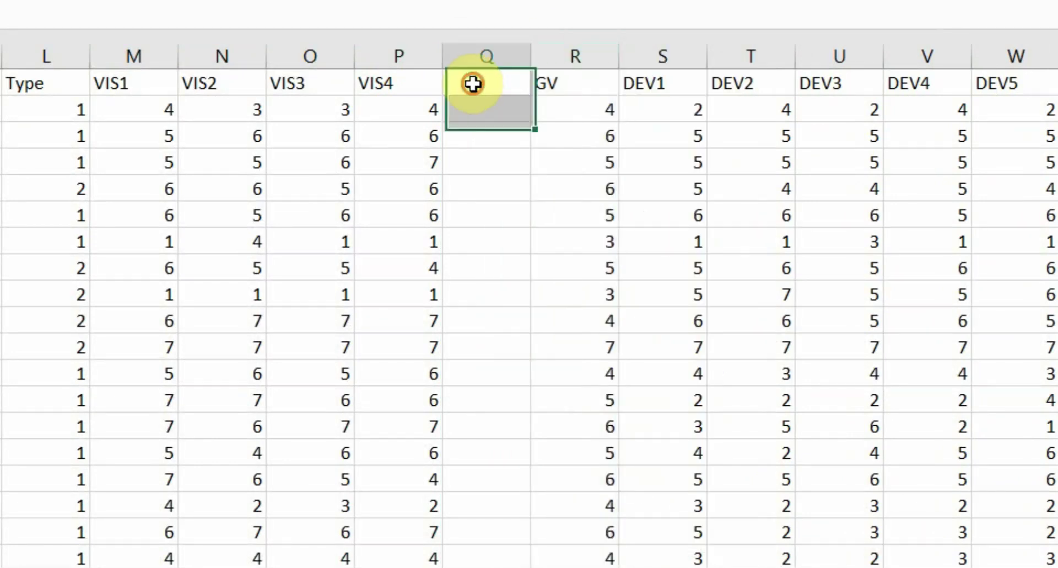
pyautogui.write('VIS')
pyautogui.press('Return')
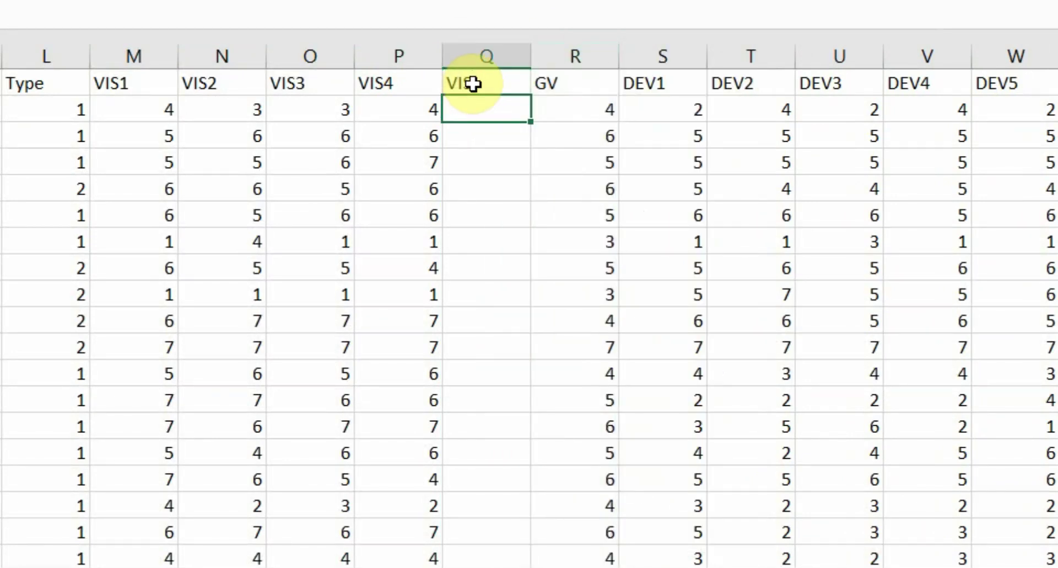
# Enter =AVERAGE(M2:P2) in Q2, giving 3.5, and fill it down the column.
pyautogui.write('=Average')
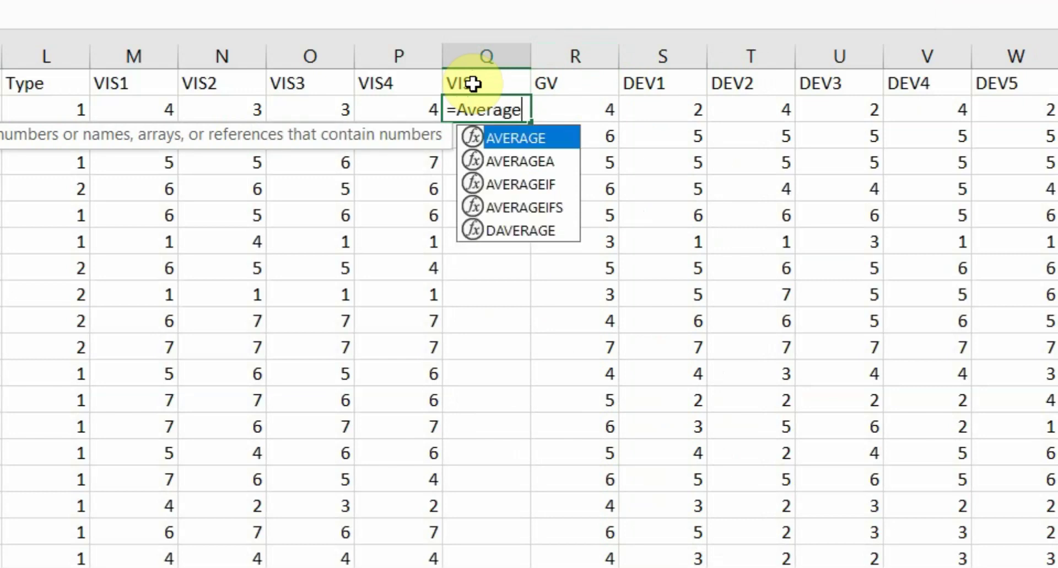
pyautogui.write('(')
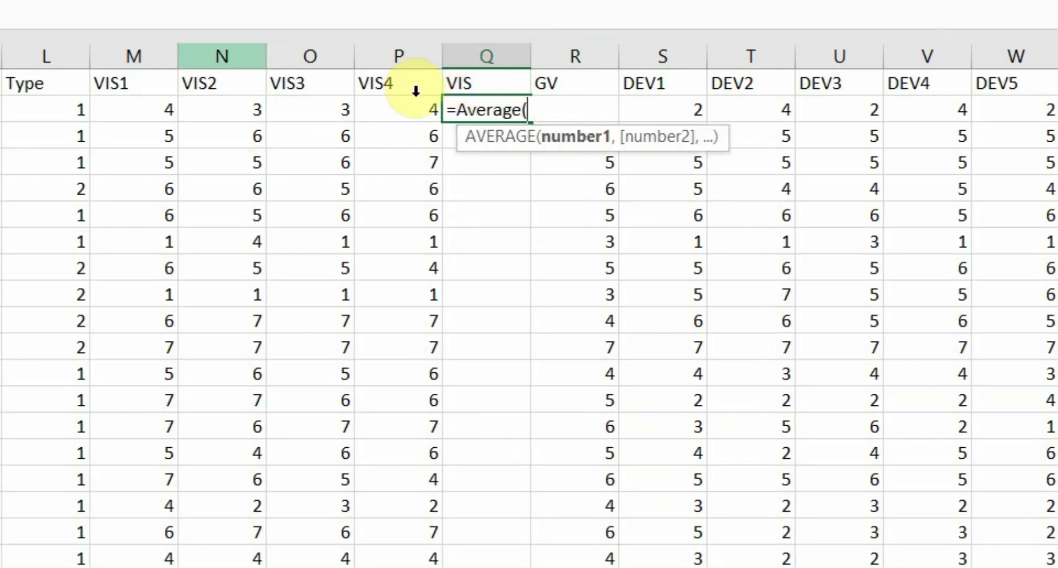
pyautogui.moveTo(132, 105); pyautogui.dragTo(407, 102)
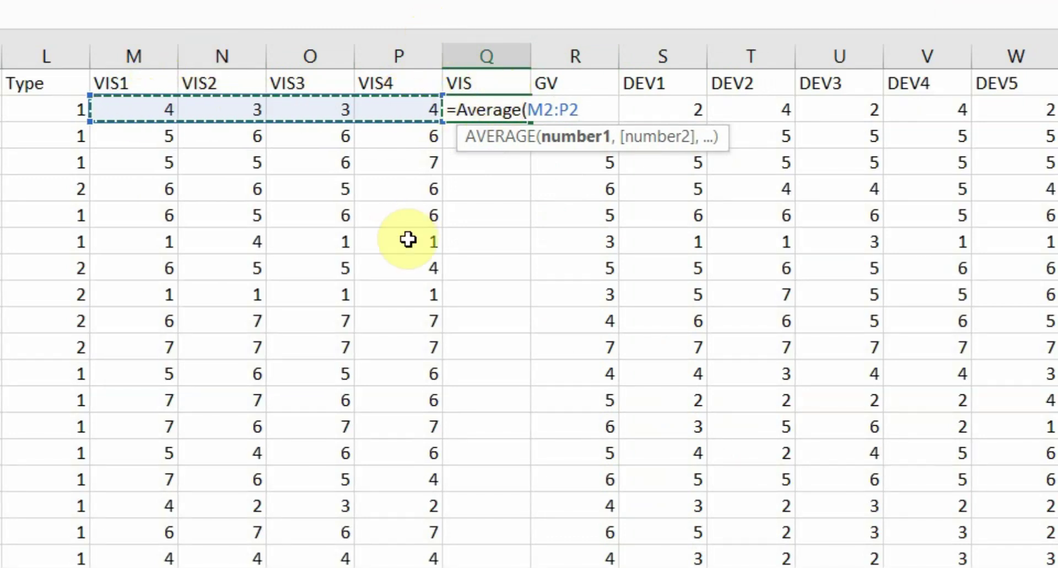
pyautogui.write(')')
pyautogui.press('Return')
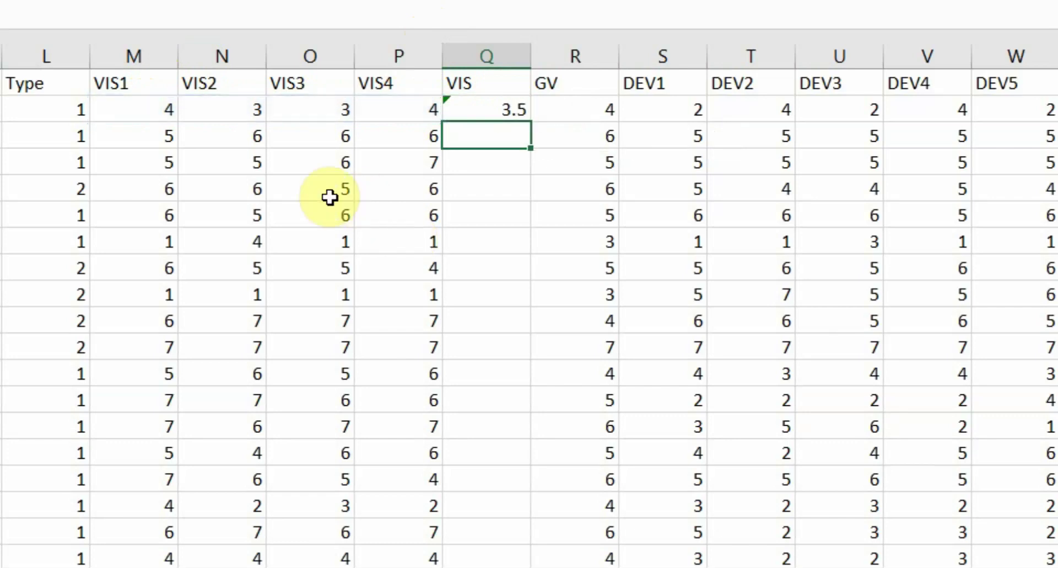
pyautogui.moveTo(134, 57); pyautogui.dragTo(423, 56)
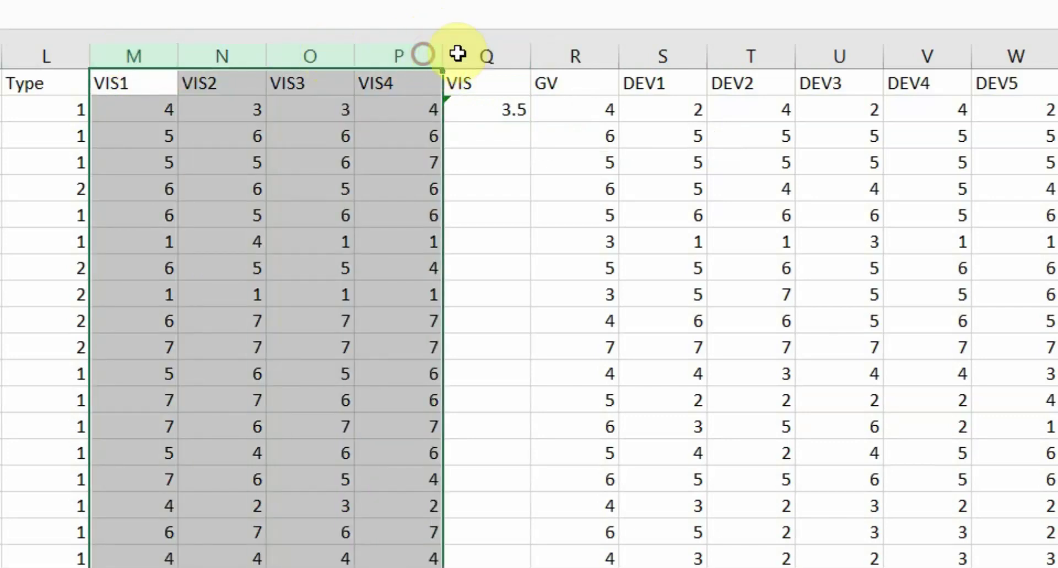
pyautogui.click(493, 108)
pyautogui.doubleClick(530, 122)
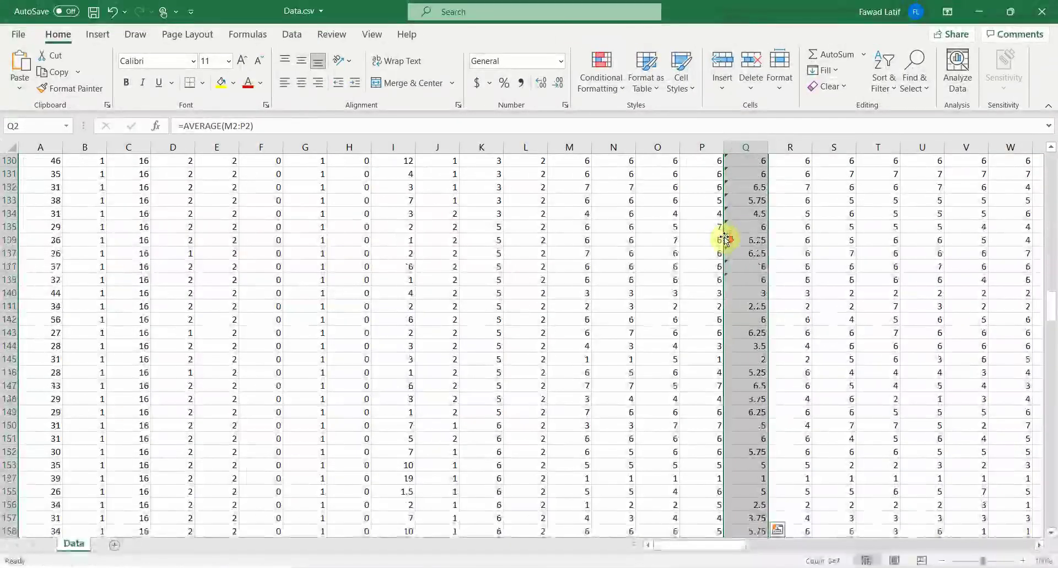
pyautogui.scroll(-8, 725, 240)
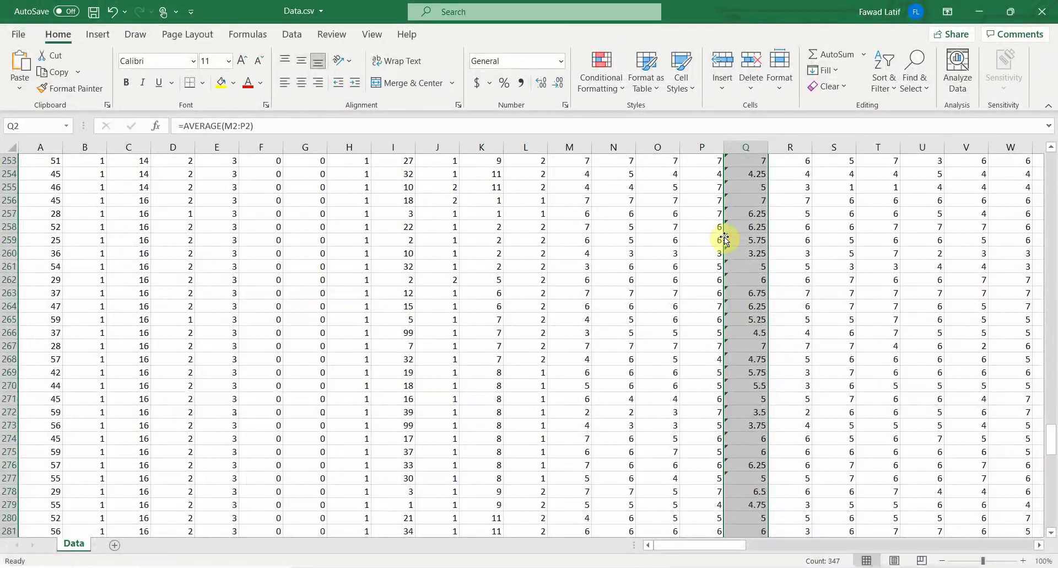
pyautogui.scroll(-20, 725, 240)
pyautogui.scroll(5, 724, 239)
# Delete the #DIV/0! errors in Q343, Q345 and Q347 of the VIS column.
pyautogui.click(739, 358)
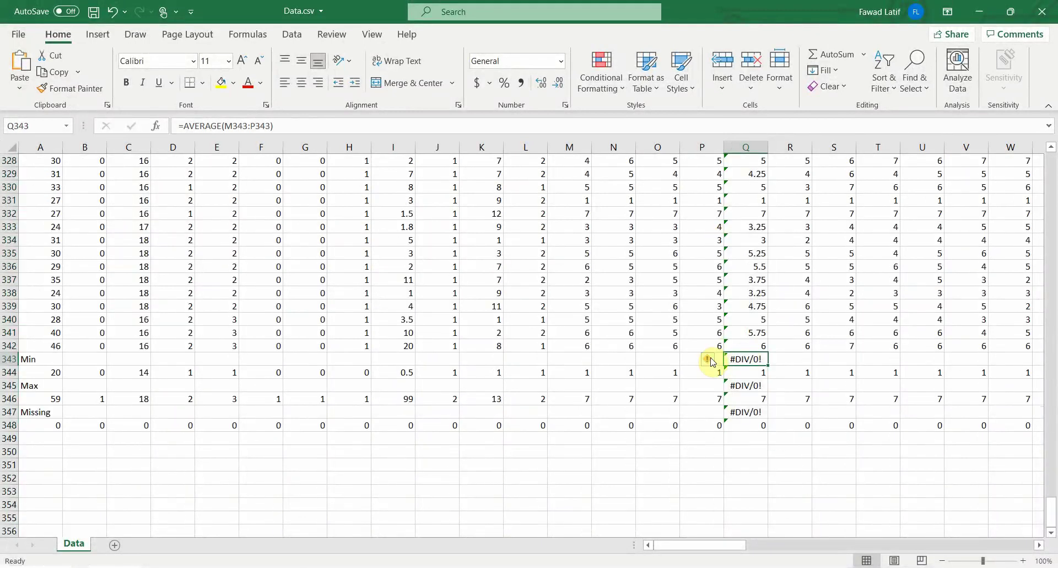
pyautogui.press('Delete')
pyautogui.click(747, 386)
pyautogui.press('Delete')
pyautogui.click(752, 415)
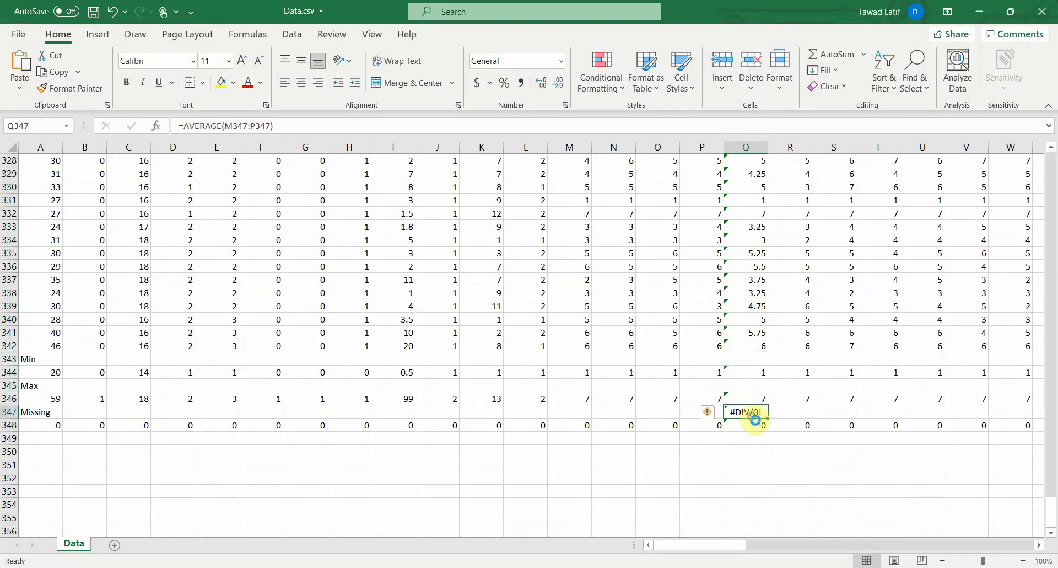
pyautogui.click(758, 354)
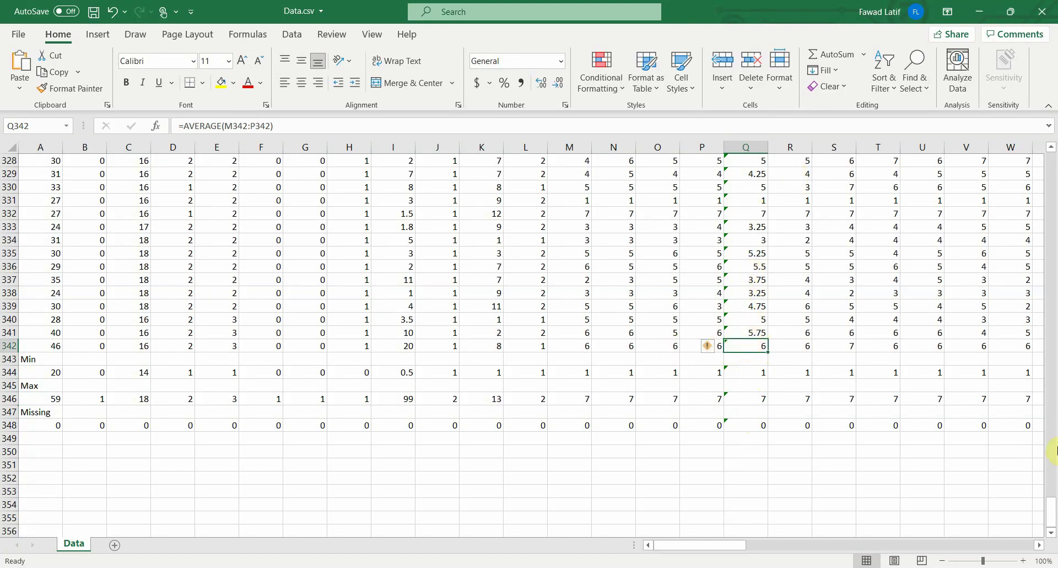
pyautogui.moveTo(1052, 503); pyautogui.dragTo(1054, 446)
pyautogui.moveTo(1053, 223); pyautogui.dragTo(1038, 140)
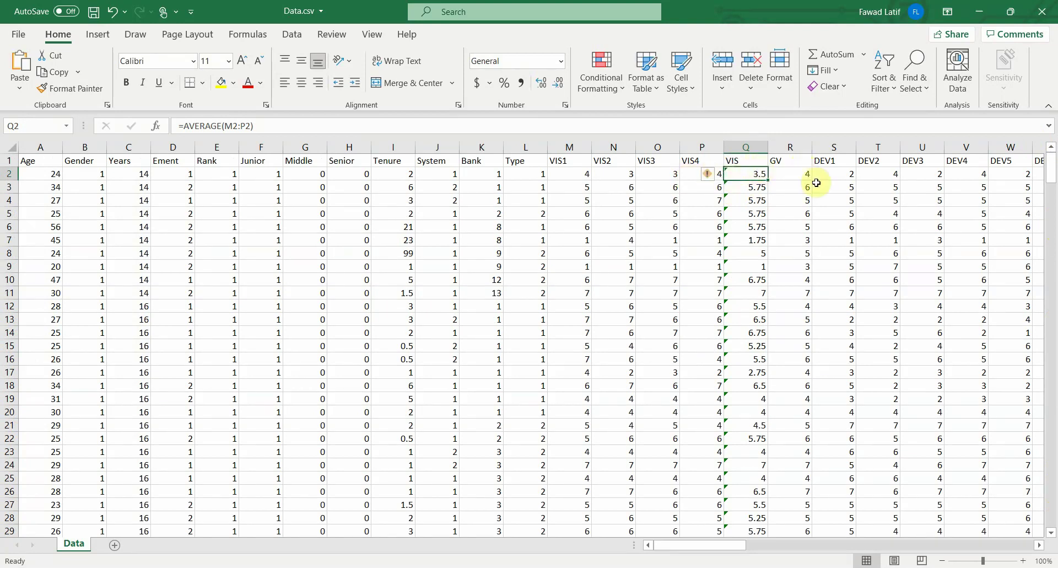
pyautogui.moveTo(1054, 291); pyautogui.dragTo(1055, 331)
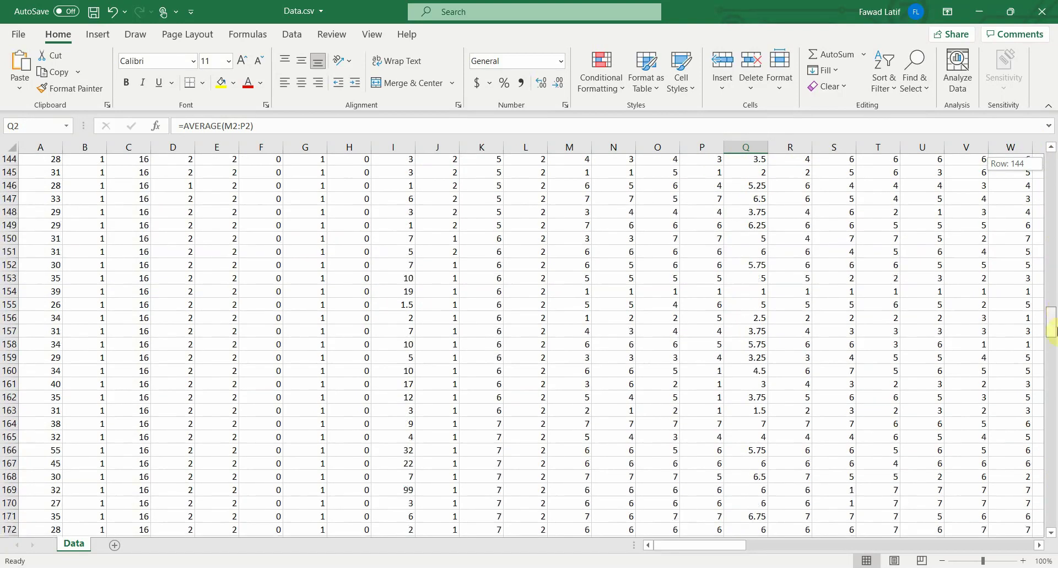
pyautogui.moveTo(1054, 430); pyautogui.dragTo(1053, 506)
# Type the label 'Mean' into A349.
pyautogui.scroll(-7, 782, 355)
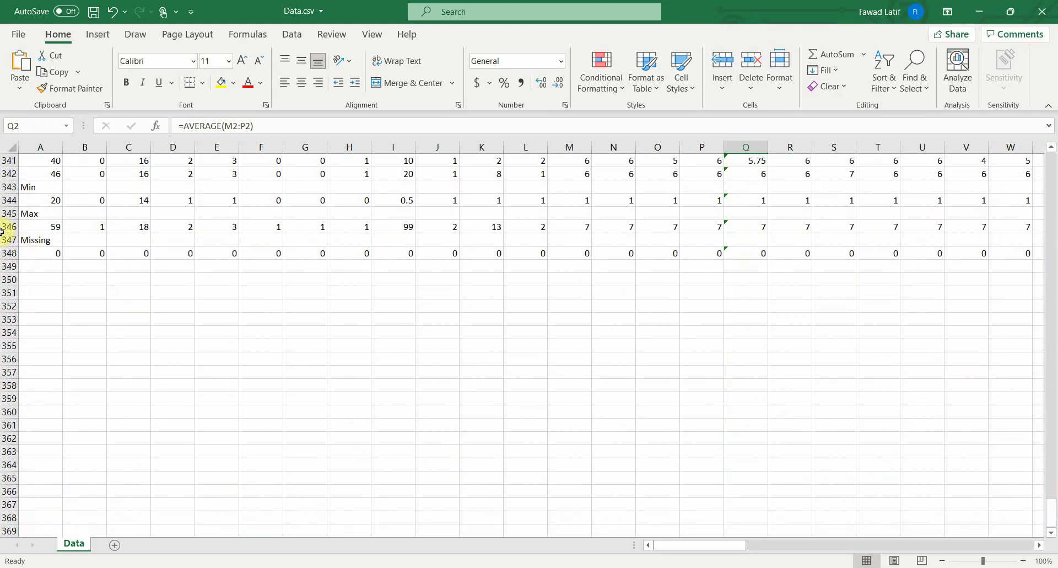
pyautogui.click(41, 266)
pyautogui.write('Me')
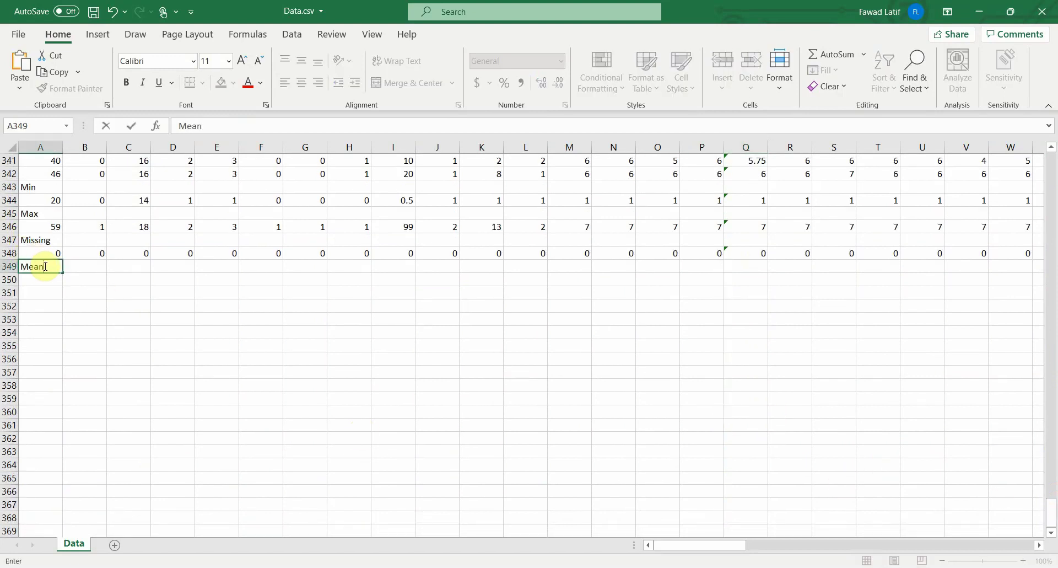
pyautogui.write('an')
pyautogui.press('Return')
pyautogui.press('Right')
pyautogui.press('Right')
pyautogui.press('Right')
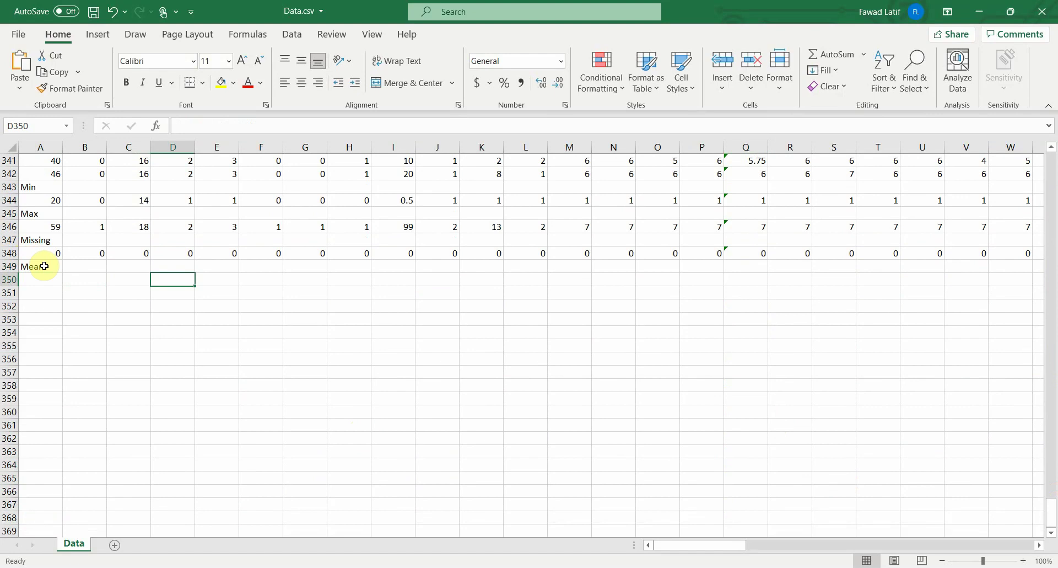
# Review the VIS columns' Min, Max and Missing results (1, 7, 0) and select A350.
pyautogui.moveTo(1052, 518); pyautogui.dragTo(1053, 510)
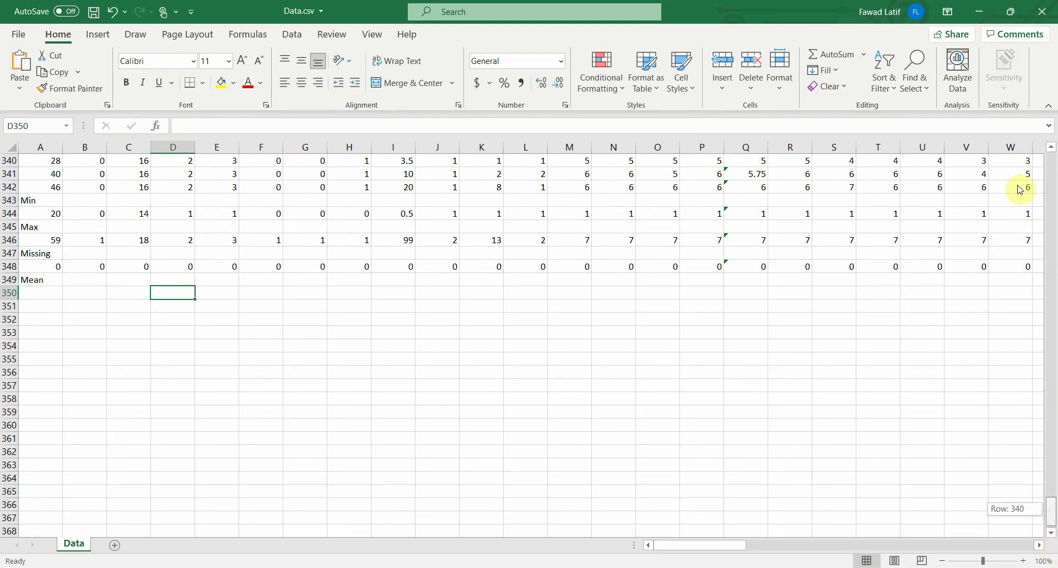
pyautogui.moveTo(1021, 181); pyautogui.dragTo(1051, 154)
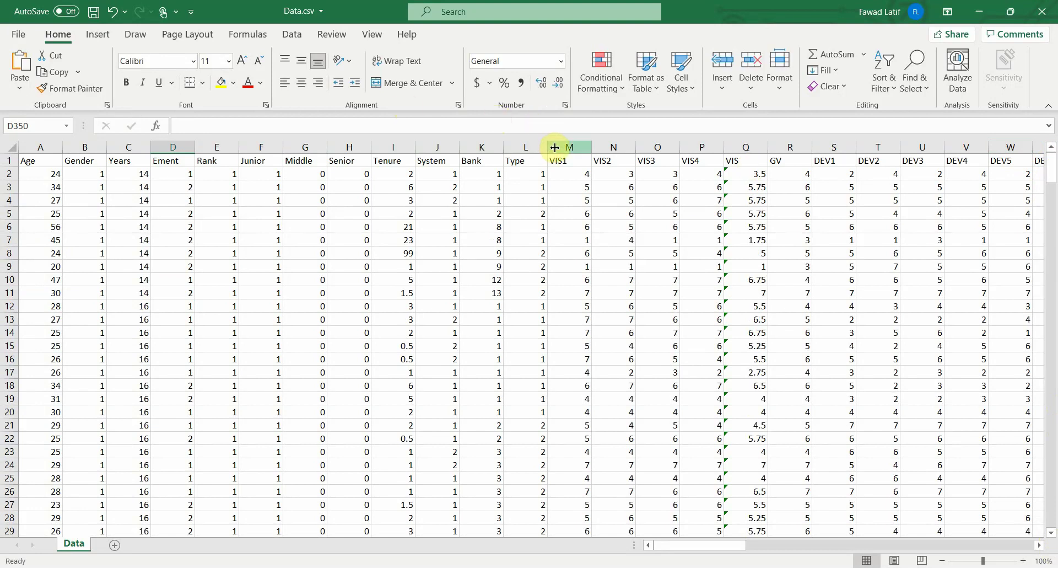
pyautogui.moveTo(558, 151); pyautogui.dragTo(742, 168)
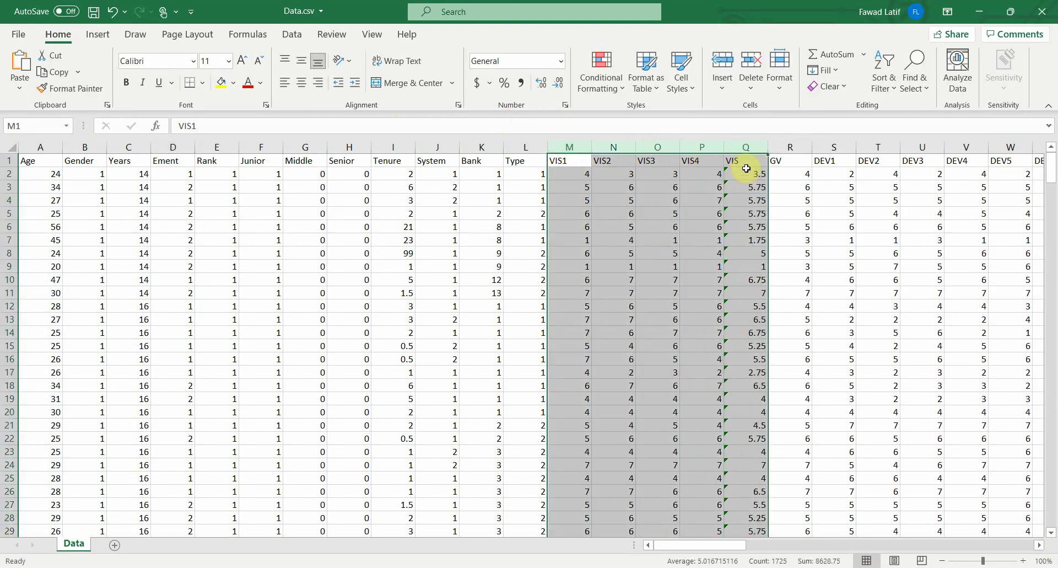
pyautogui.moveTo(1053, 168); pyautogui.dragTo(1054, 307)
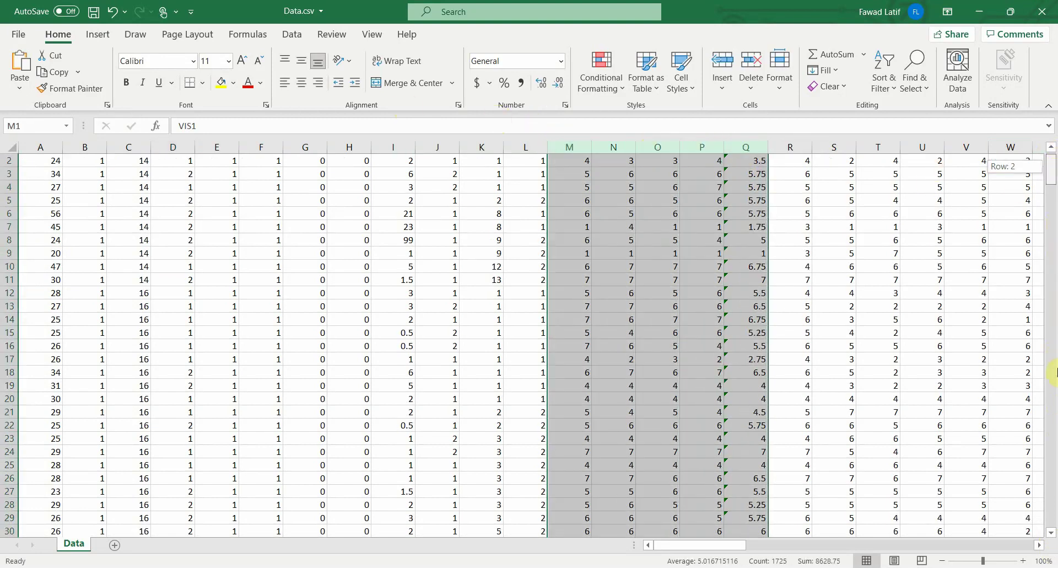
pyautogui.moveTo(1054, 463); pyautogui.dragTo(1054, 518)
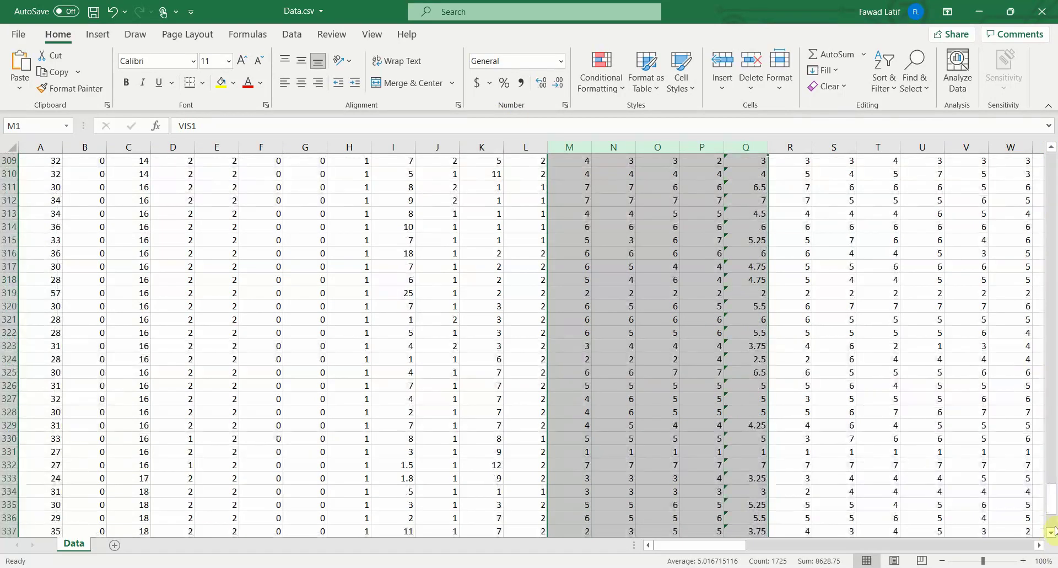
pyautogui.click(1052, 531)
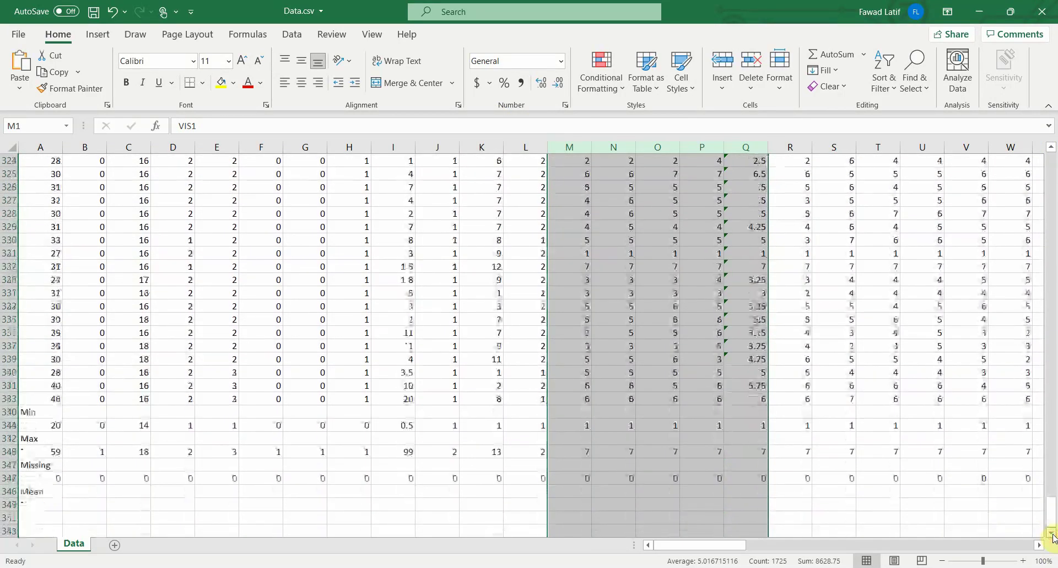
pyautogui.click(1052, 533)
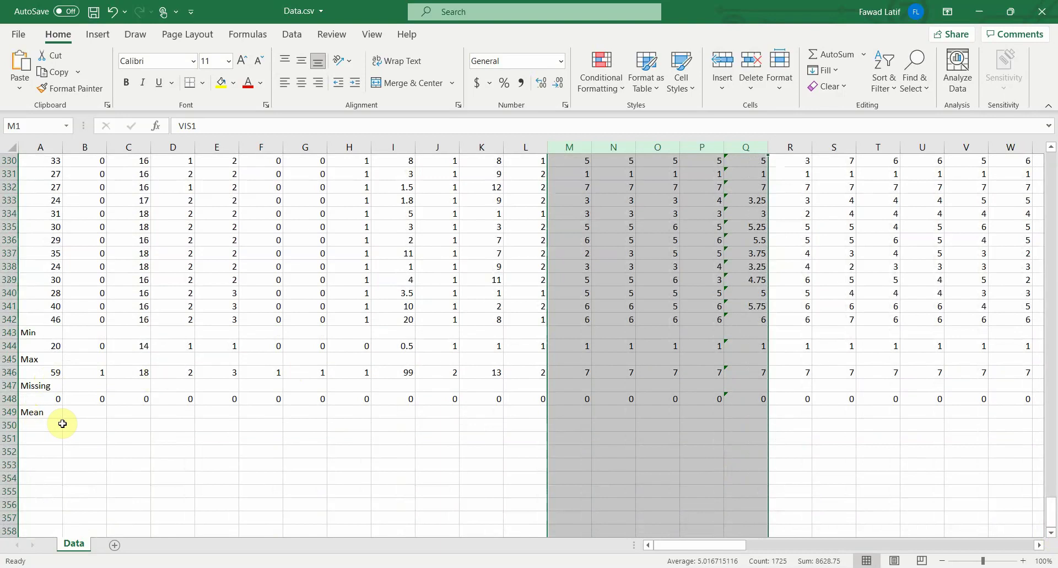
pyautogui.click(39, 423)
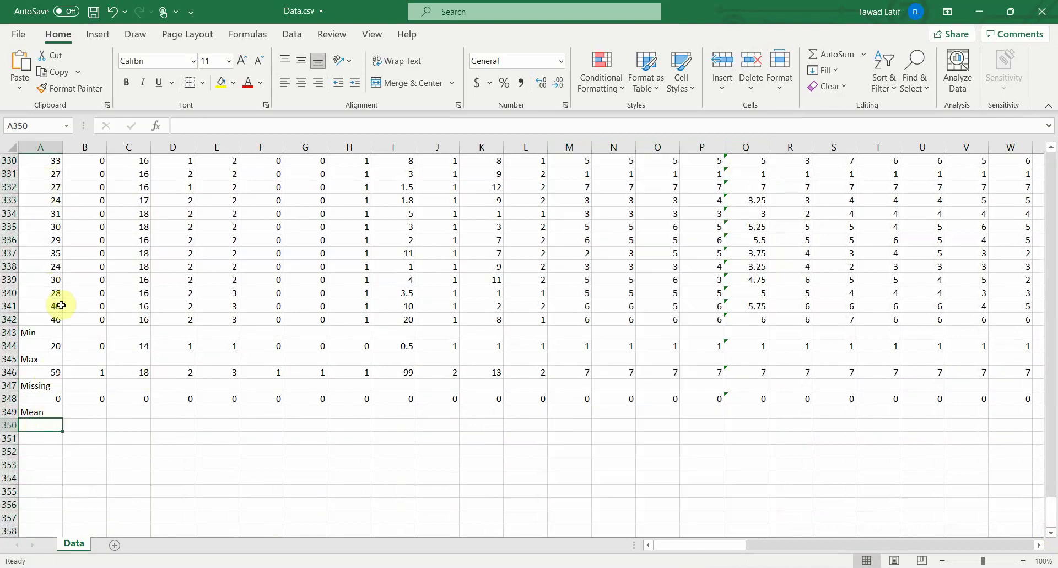
# Enter =AVERAGE(M2:M342) in M350 and fill it right through column CD.
pyautogui.click(578, 422)
pyautogui.write('=Ave')
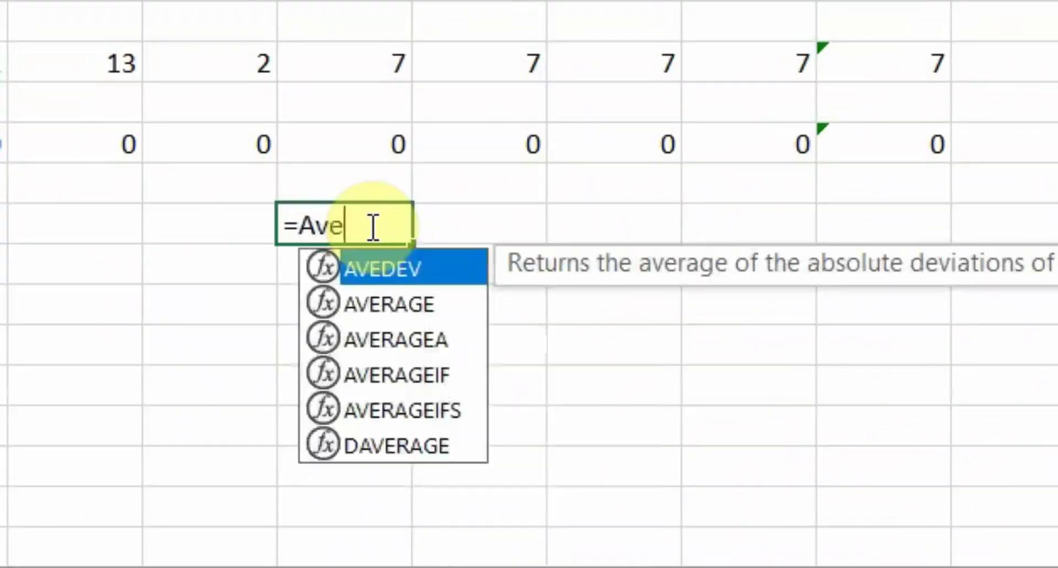
pyautogui.write('r')
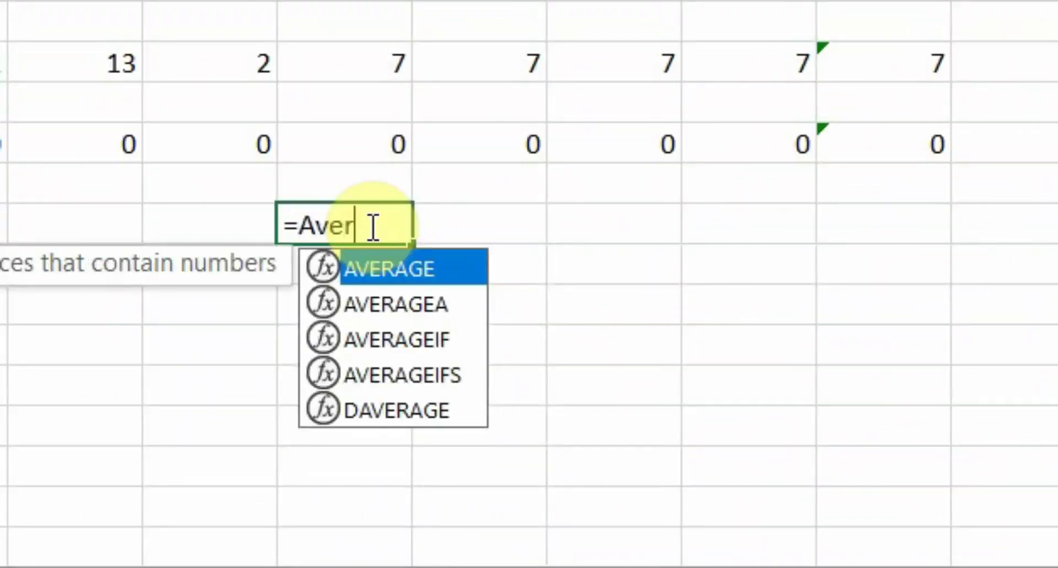
pyautogui.doubleClick(382, 264)
pyautogui.write('M2:M3')
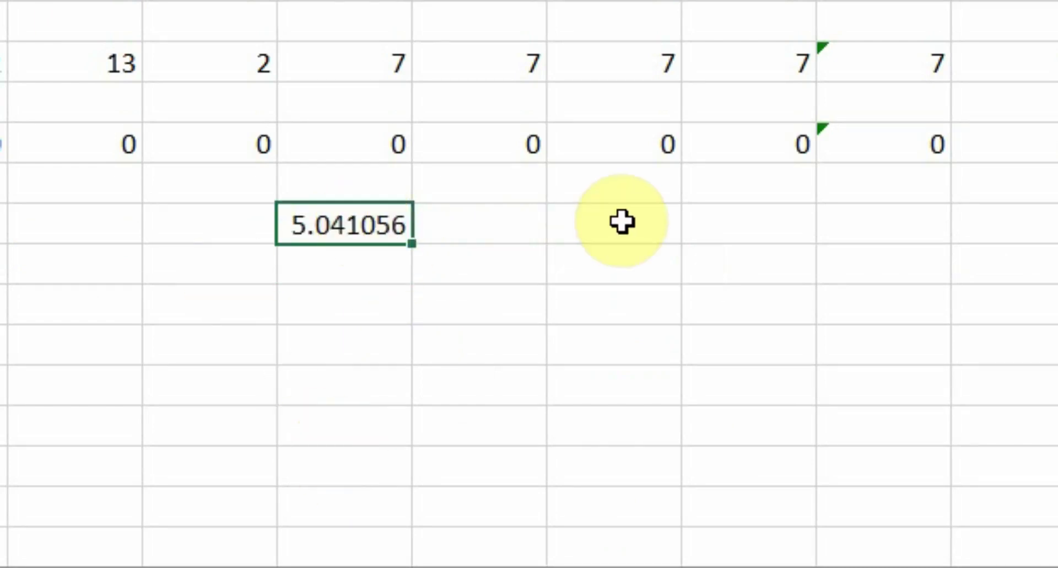
pyautogui.moveTo(413, 246); pyautogui.dragTo(1056, 243)
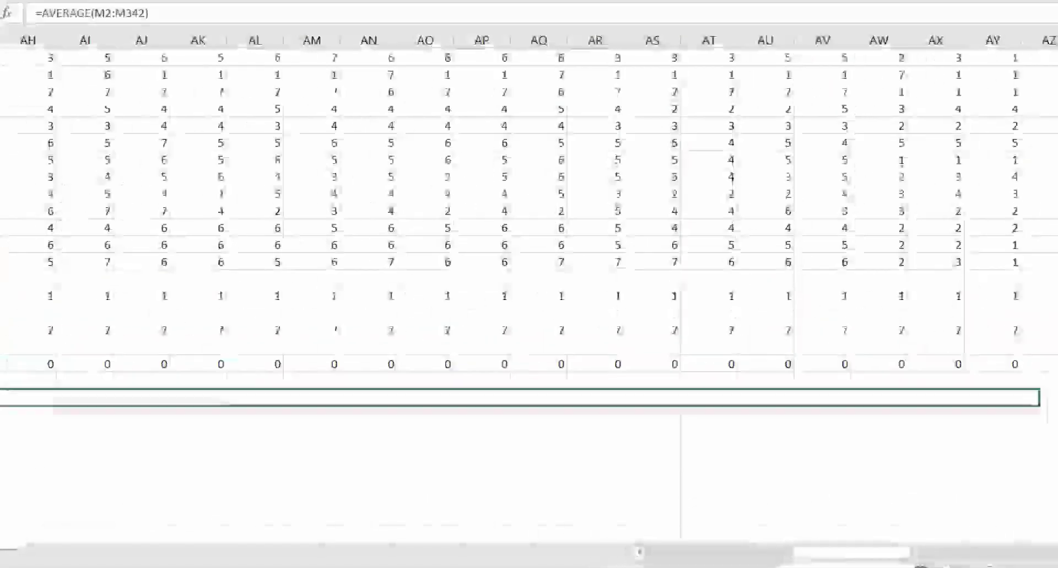
pyautogui.moveTo(1056, 413); pyautogui.dragTo(679, 433)
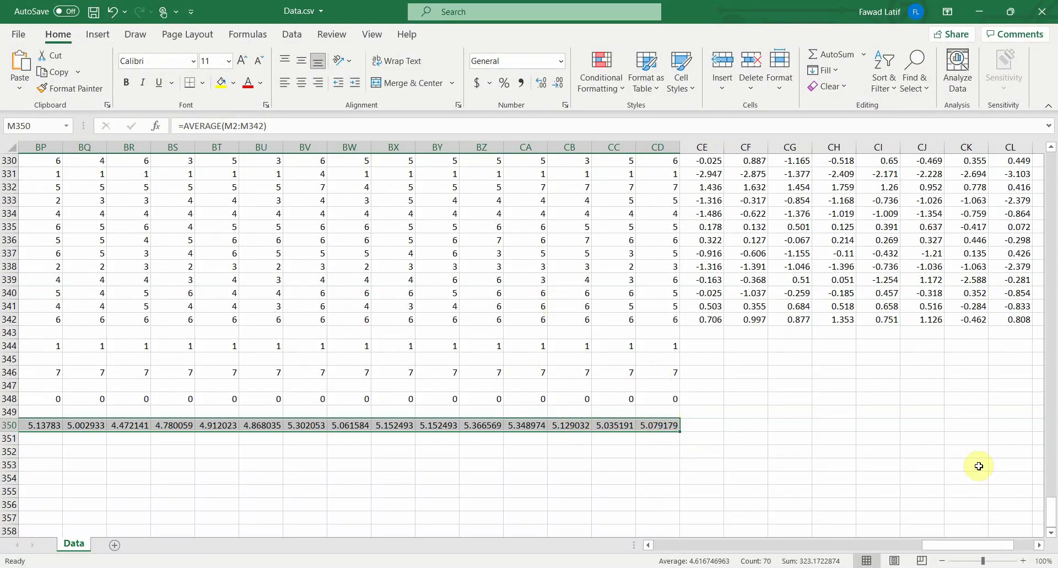
pyautogui.moveTo(1042, 504); pyautogui.dragTo(1053, 148)
pyautogui.moveTo(1055, 393); pyautogui.dragTo(1049, 398)
pyautogui.moveTo(1051, 476); pyautogui.dragTo(1051, 505)
pyautogui.scroll(-7, 894, 499)
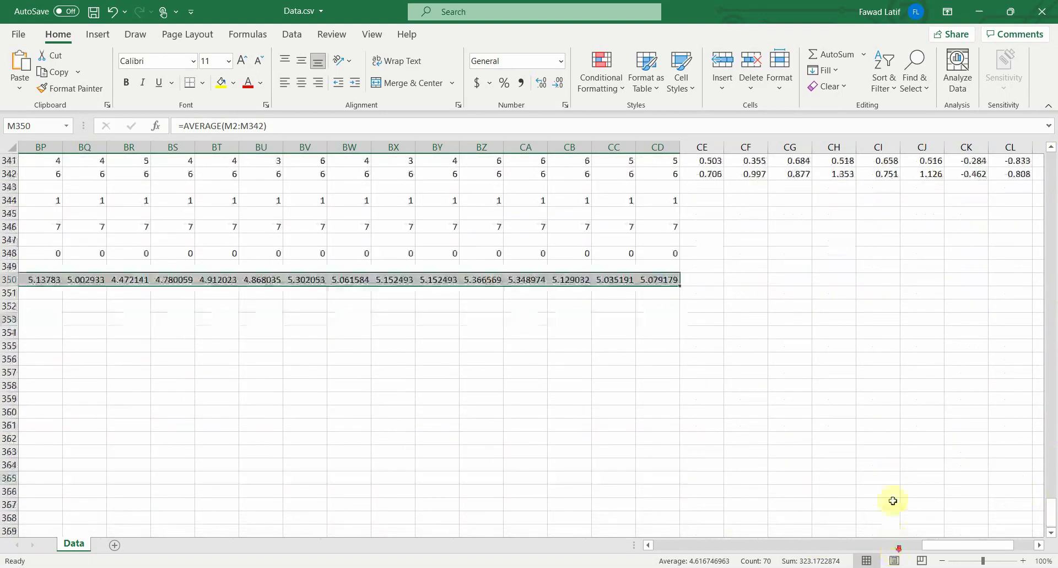
# Format the row 350 averages as Number with 3 decimal places.
pyautogui.rightClick(553, 280)
pyautogui.click(618, 493)
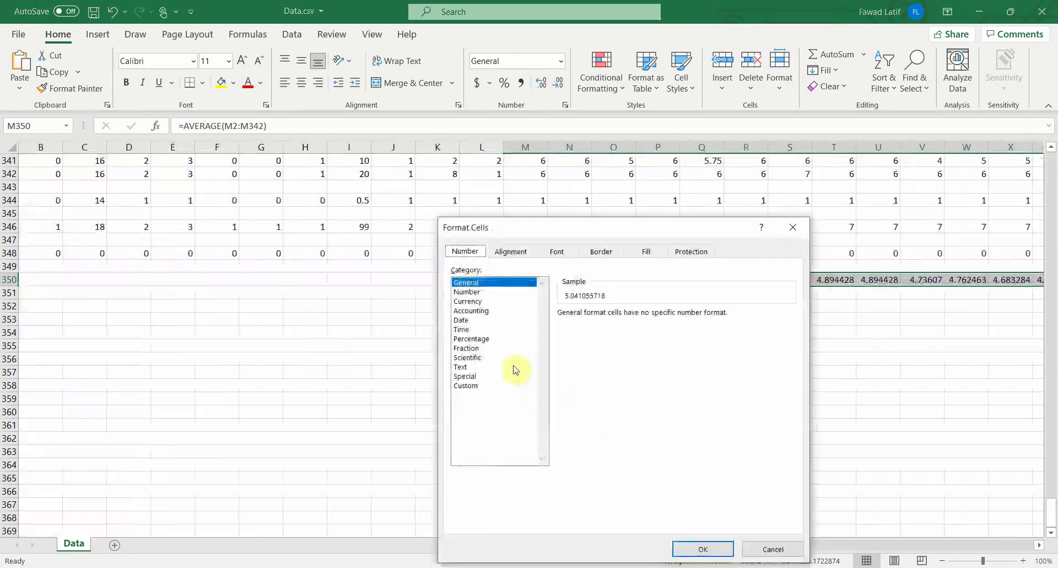
pyautogui.click(467, 291)
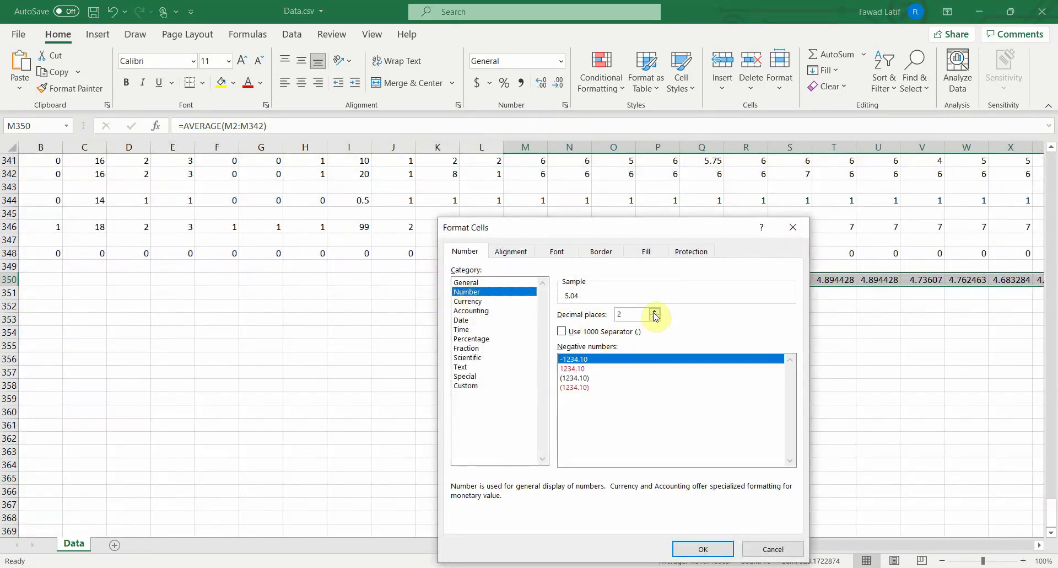
pyautogui.click(700, 549)
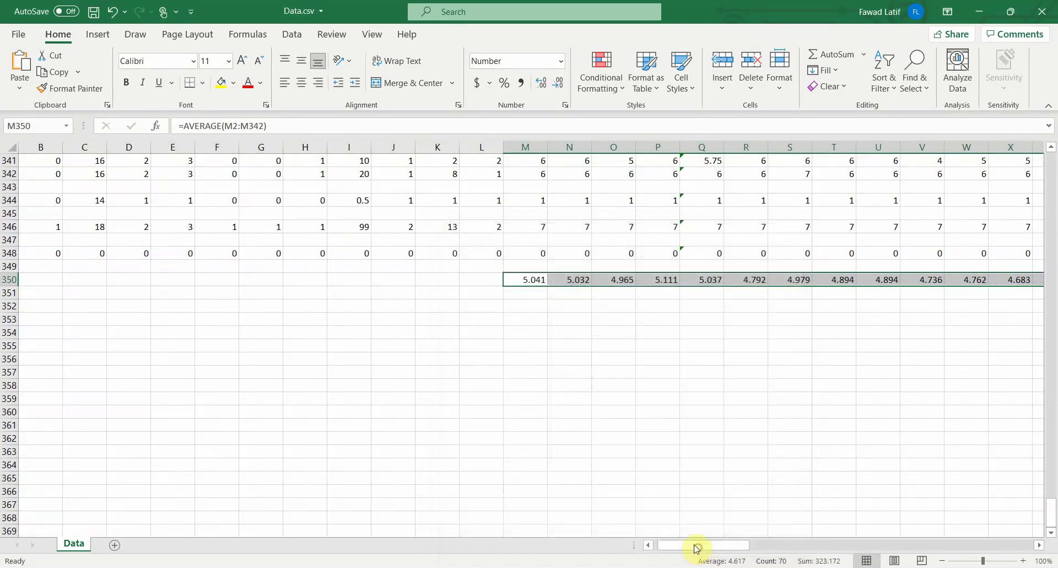
# Select the whole VIS column and scroll right toward the DEV columns.
pyautogui.scroll(20, 548, 283)
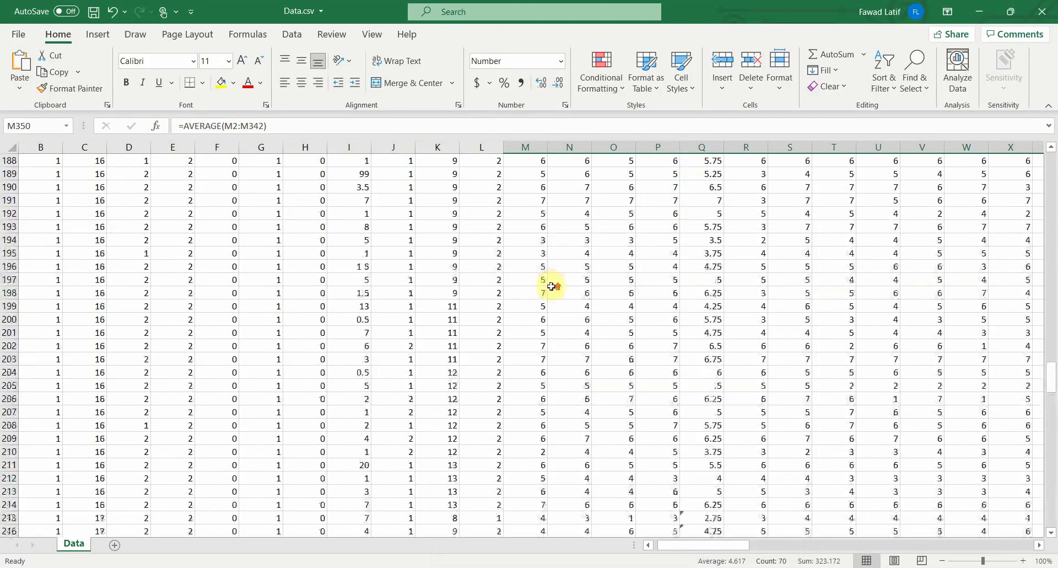
pyautogui.scroll(20, 553, 288)
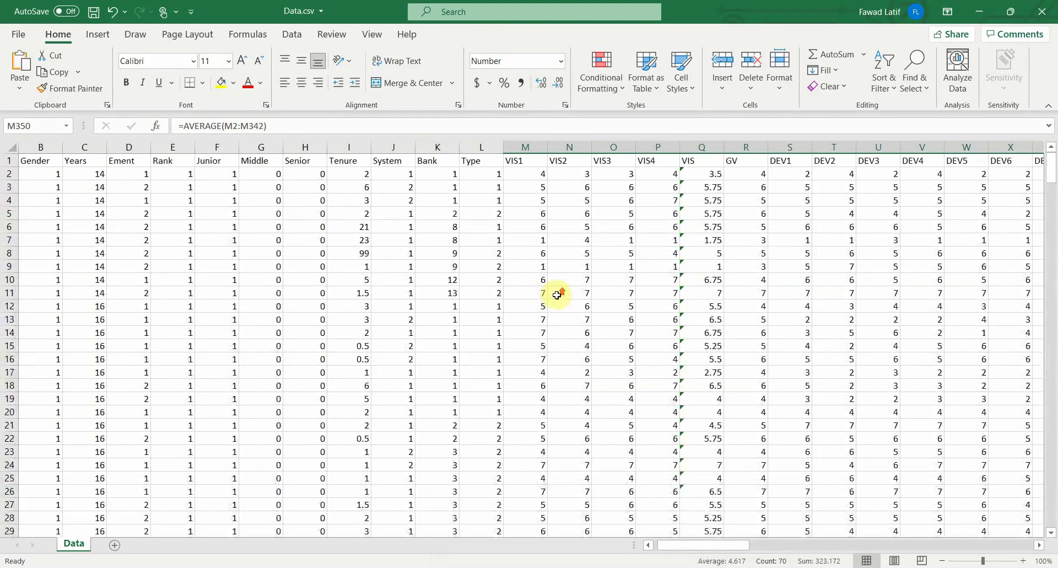
pyautogui.click(700, 148)
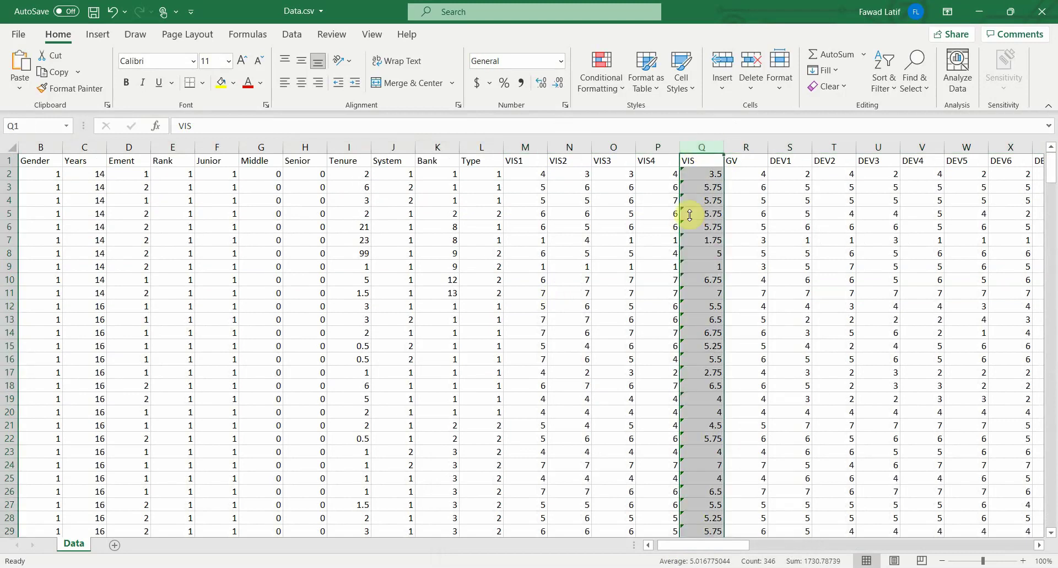
pyautogui.click(1040, 545)
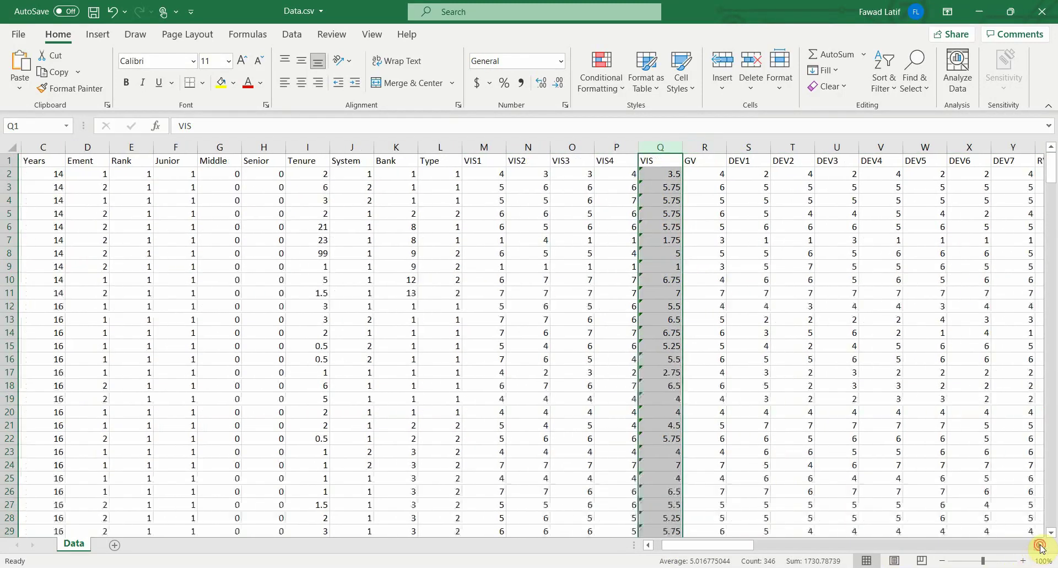
# Insert an empty column before the RW1 column.
pyautogui.click(1040, 545)
pyautogui.click(1039, 545)
pyautogui.click(1040, 545)
pyautogui.click(1039, 545)
pyautogui.click(1040, 546)
pyautogui.click(1039, 545)
pyautogui.click(1040, 546)
pyautogui.click(1039, 545)
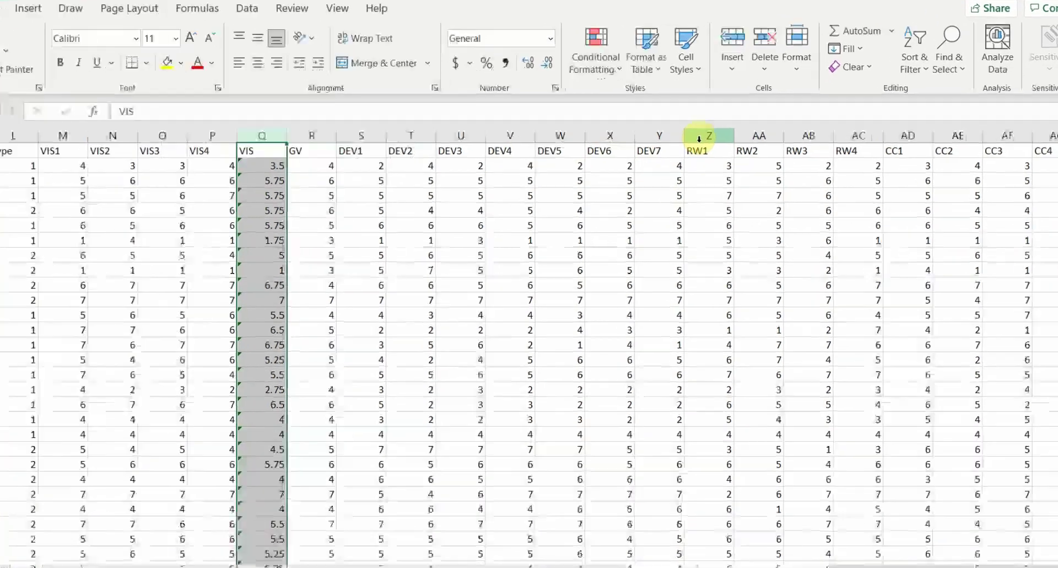
pyautogui.rightClick(693, 147)
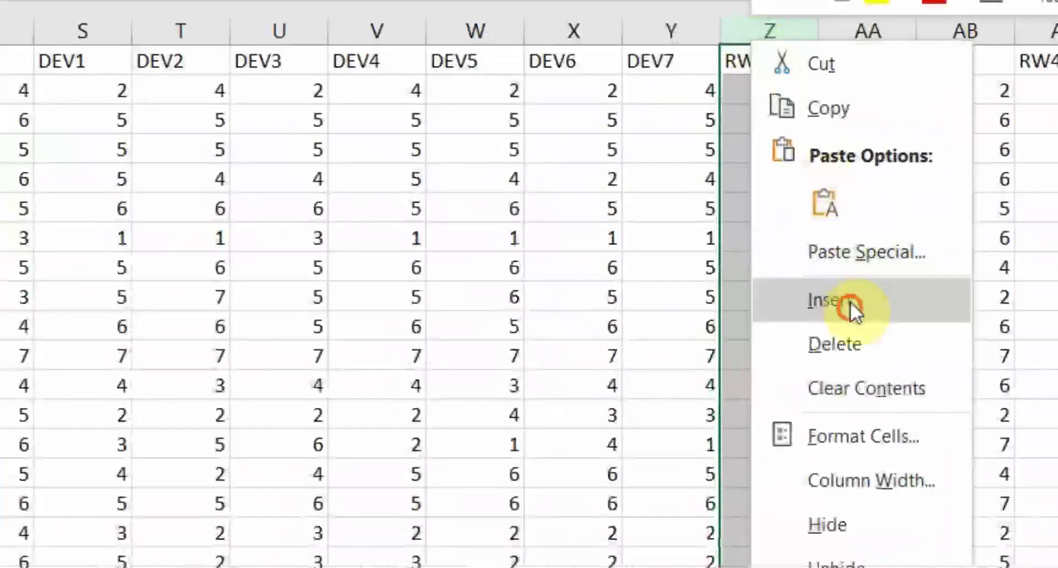
pyautogui.click(854, 300)
# Head the new column 'DEV8' and enter =AVERAGE(S2:Y2) below it, giving 2.857143.
pyautogui.click(762, 71)
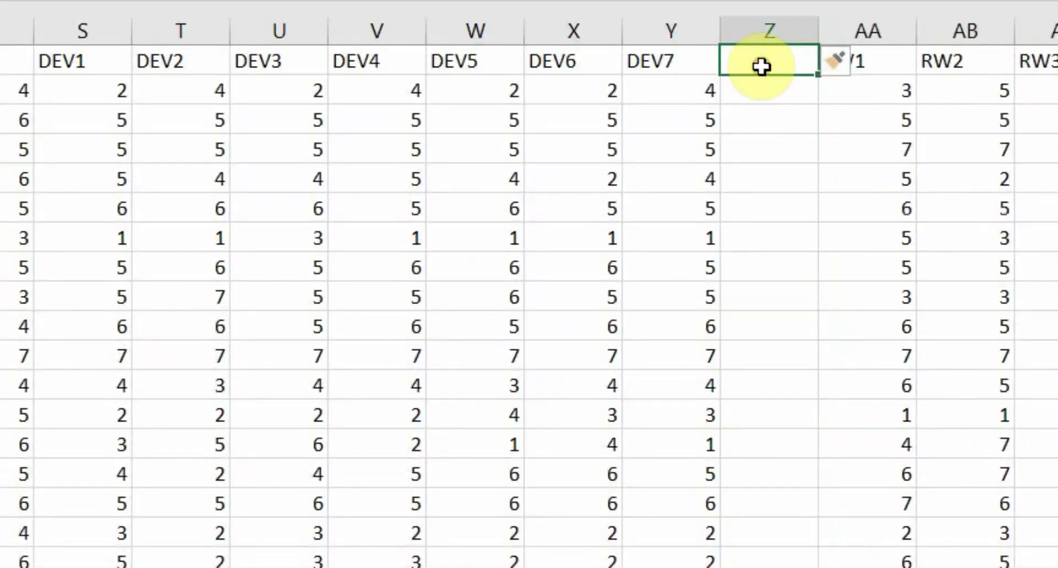
pyautogui.write('DEV8')
pyautogui.press('Return')
pyautogui.write('=Average')
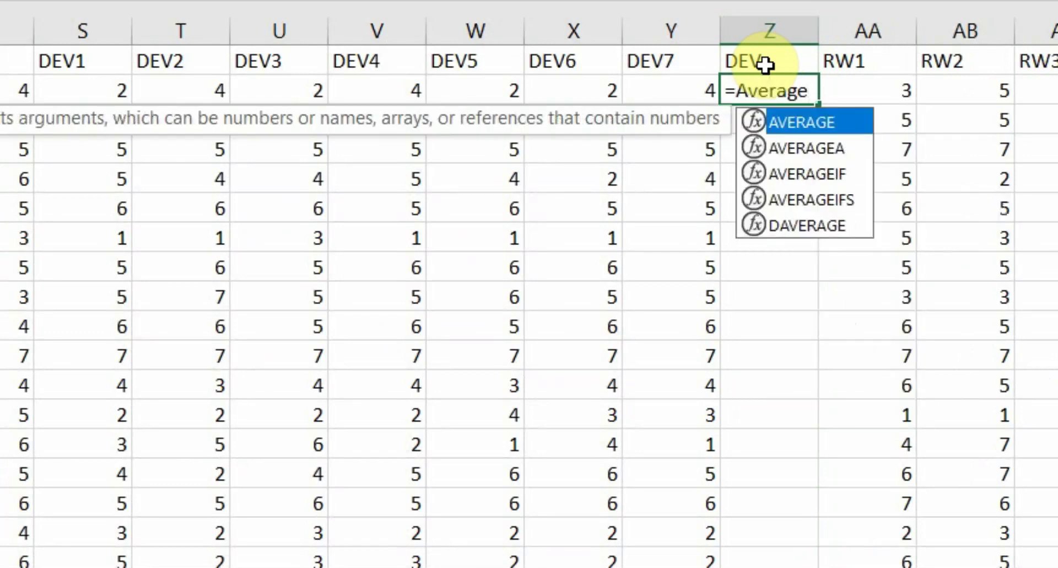
pyautogui.doubleClick(816, 126)
pyautogui.moveTo(75, 89); pyautogui.dragTo(649, 94)
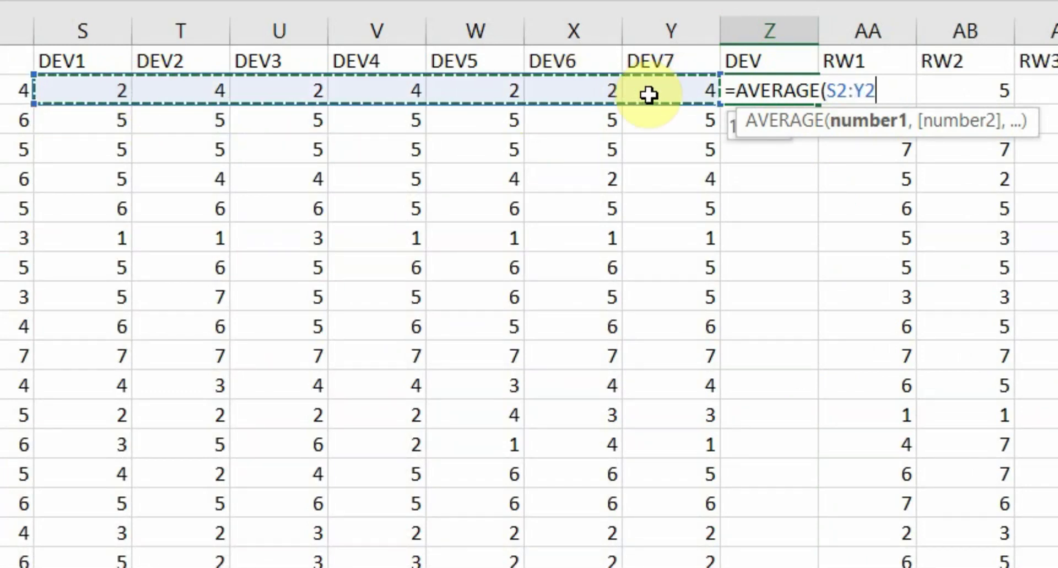
pyautogui.press('Return')
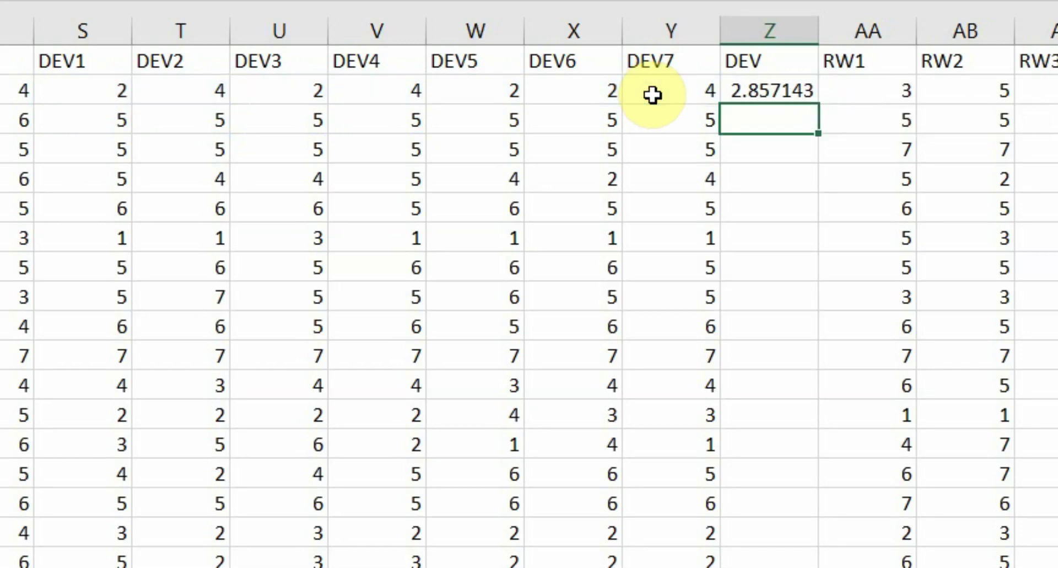
pyautogui.click(780, 93)
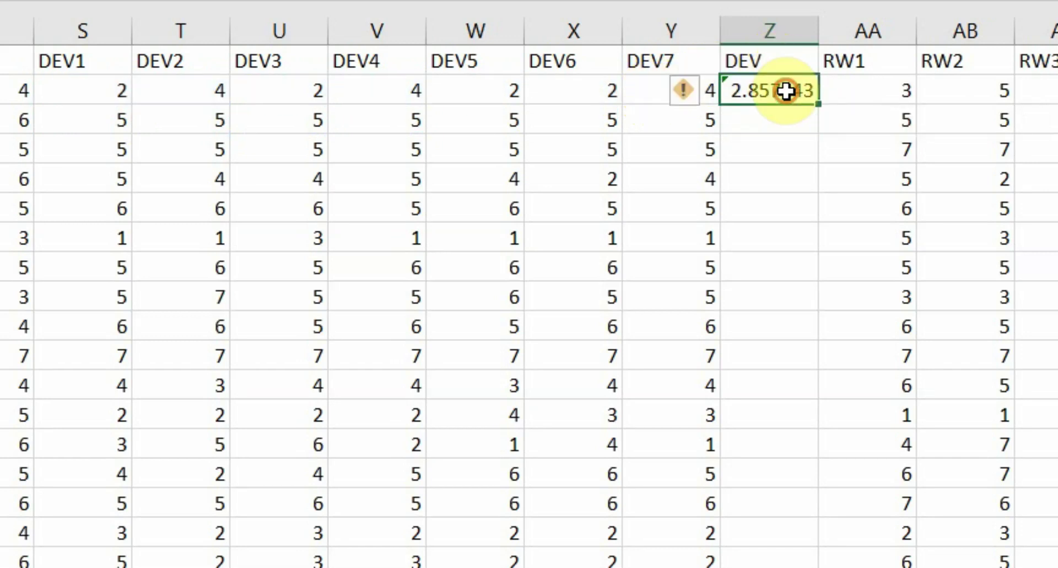
# Fill the DEV average formula down column Z through the respondent rows.
pyautogui.doubleClick(815, 107)
pyautogui.scroll(-5, 837, 265)
pyautogui.scroll(-5, 777, 262)
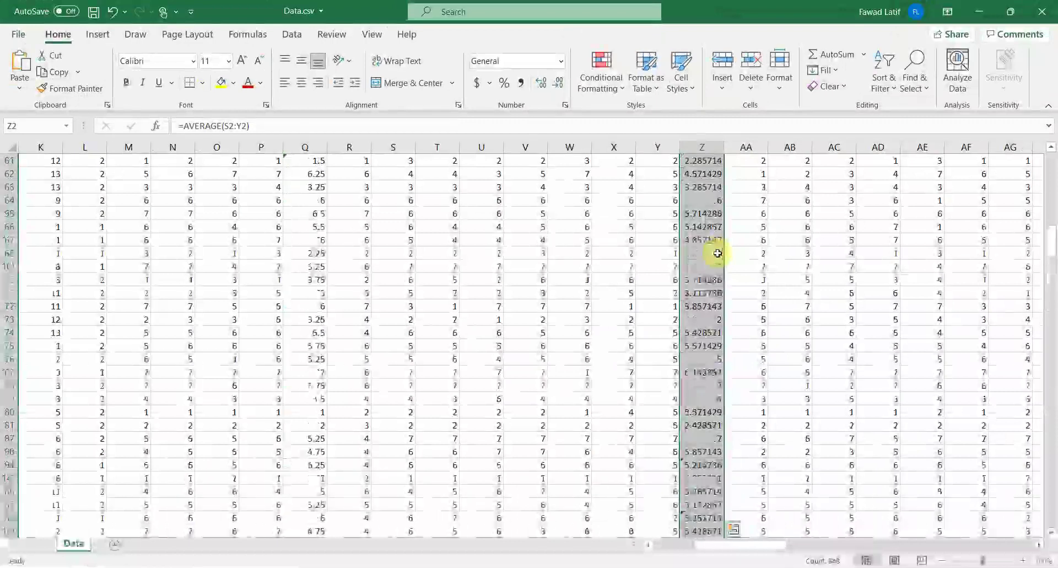
pyautogui.scroll(10, 717, 253)
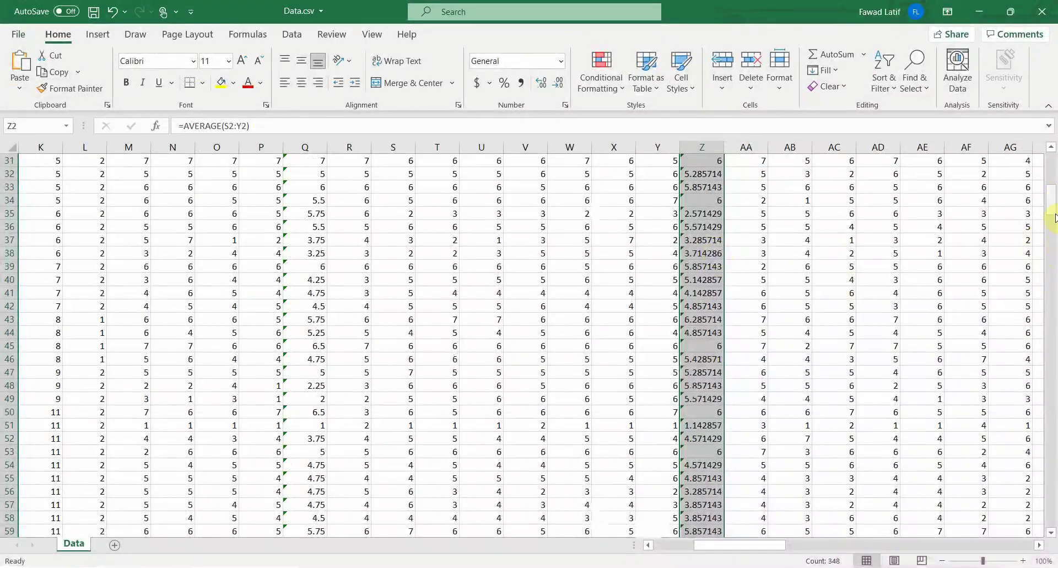
pyautogui.moveTo(1053, 201); pyautogui.dragTo(1054, 518)
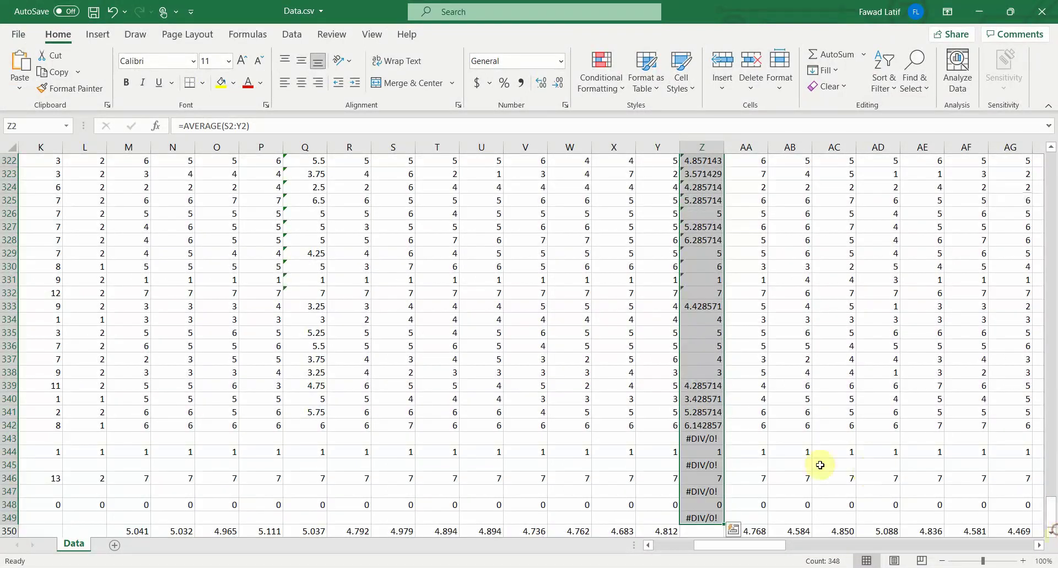
# Inspect the error result in Z343 and the formula in Z342, then scroll back up.
pyautogui.click(713, 439)
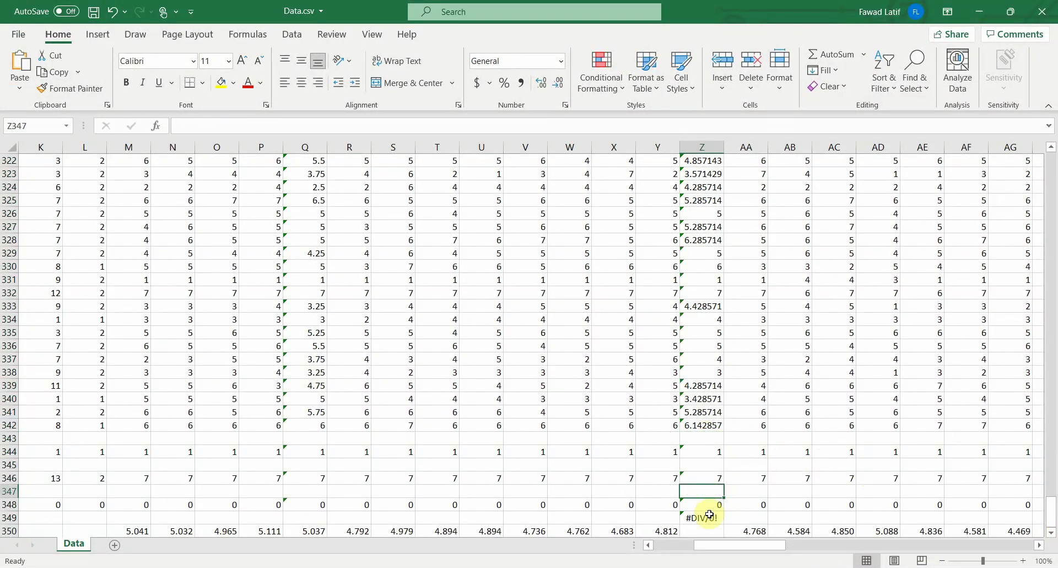
pyautogui.click(701, 425)
pyautogui.moveTo(726, 546); pyautogui.dragTo(904, 521)
pyautogui.scroll(20, 810, 232)
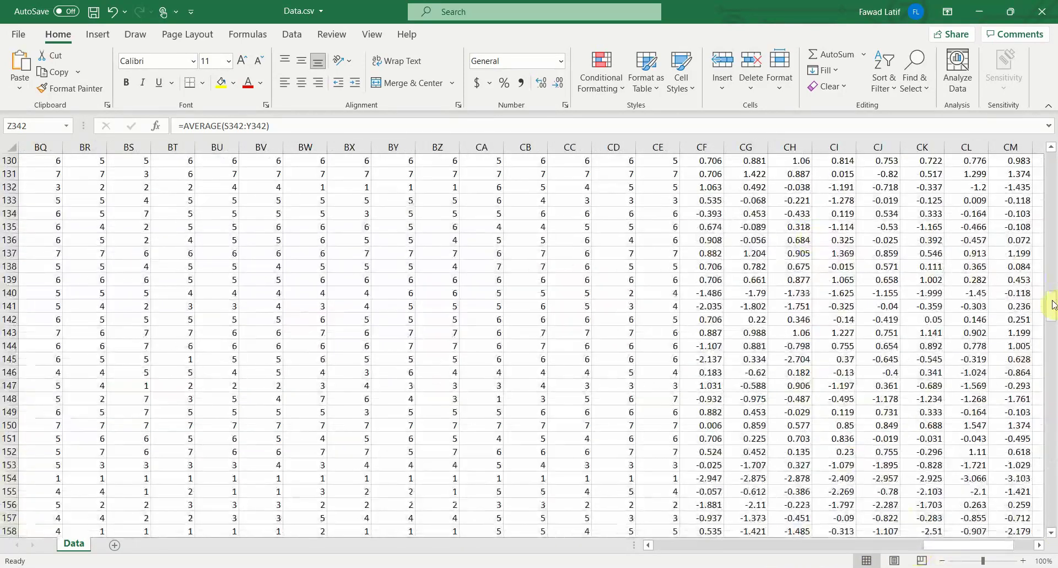
pyautogui.moveTo(1053, 305); pyautogui.dragTo(1055, 166)
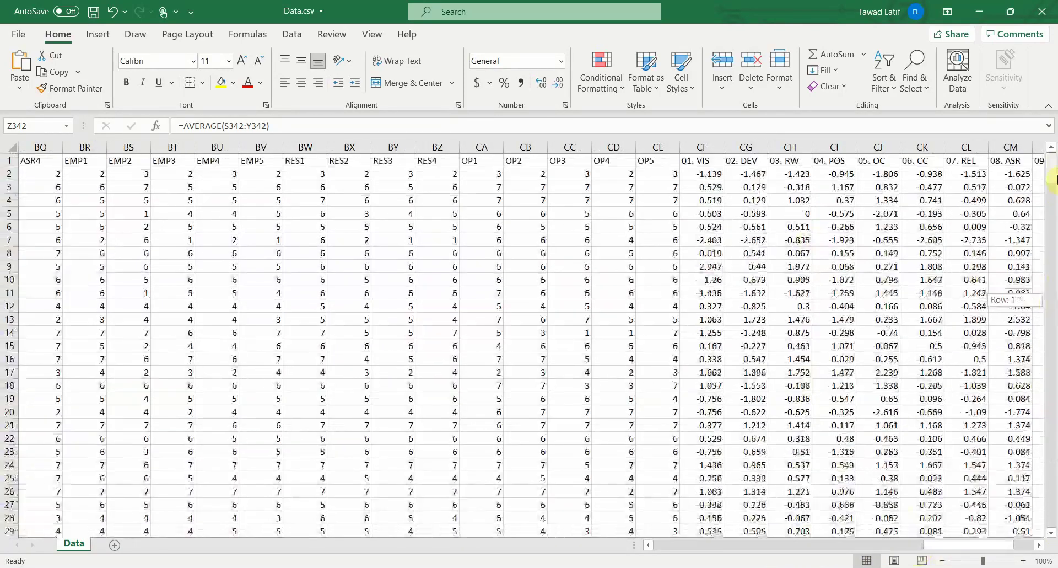
# Insert an empty column before the 01. VIS column and select its top cell.
pyautogui.rightClick(702, 146)
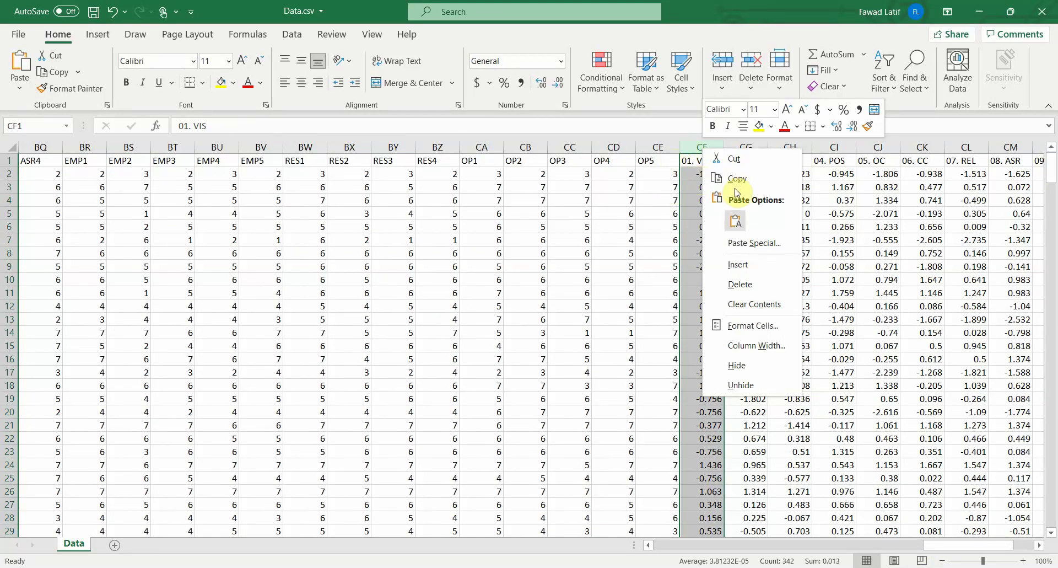
pyautogui.click(737, 270)
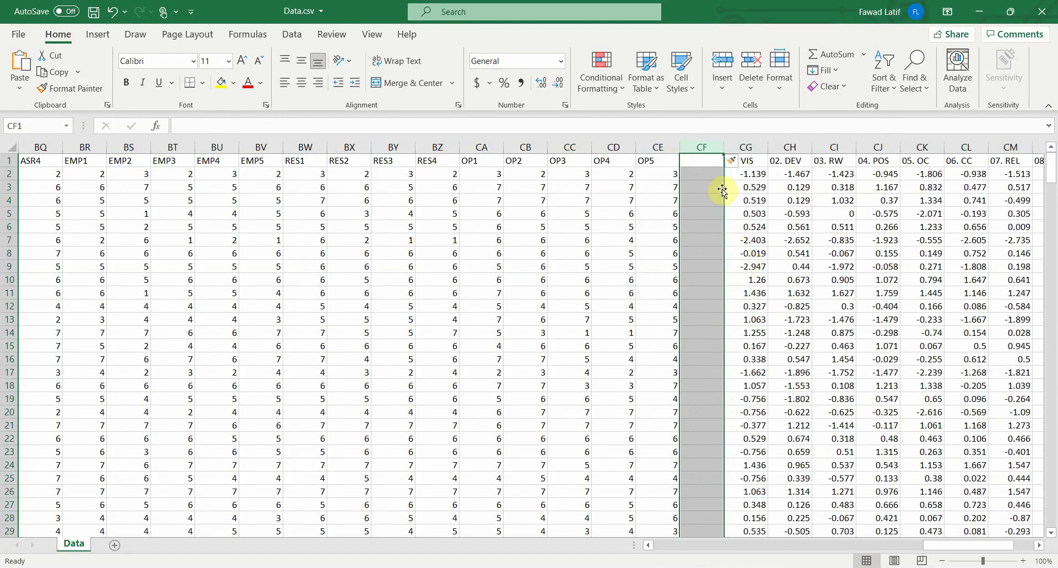
pyautogui.click(707, 161)
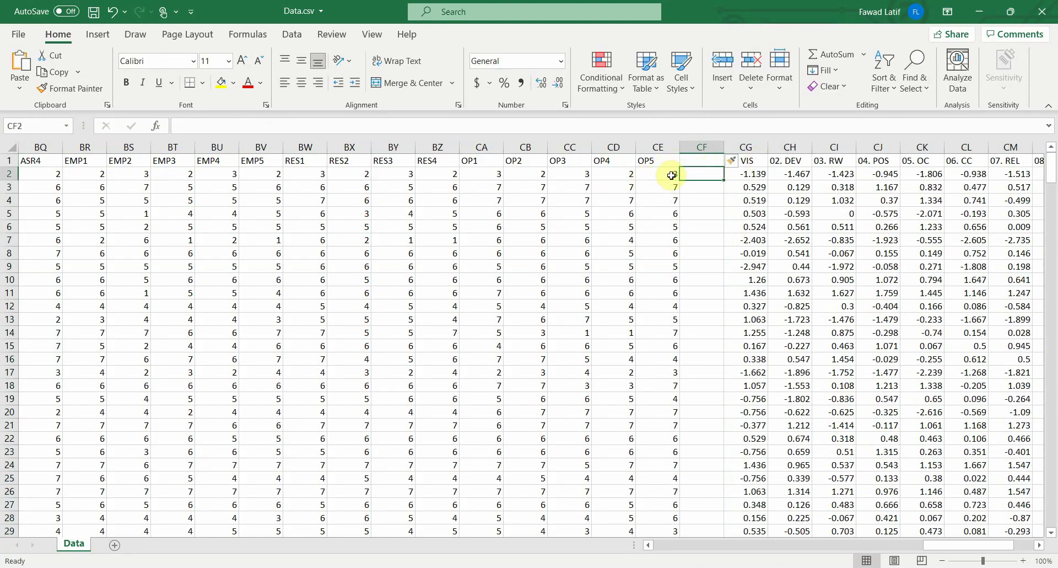
# Start a =STDEV( formula and drag its range across row 2 from M2 toward BP2.
pyautogui.write('=STD')
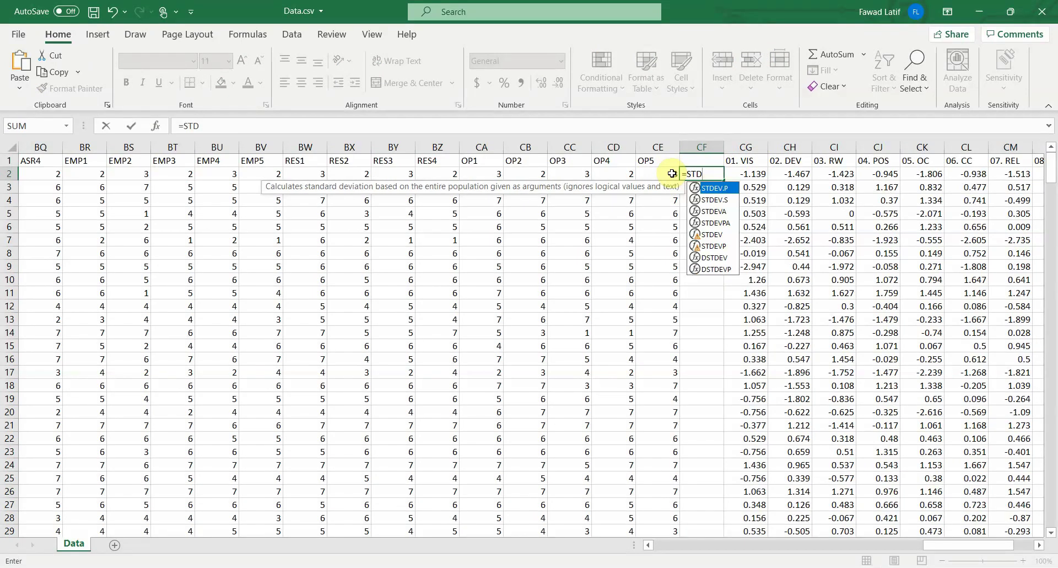
pyautogui.doubleClick(709, 236)
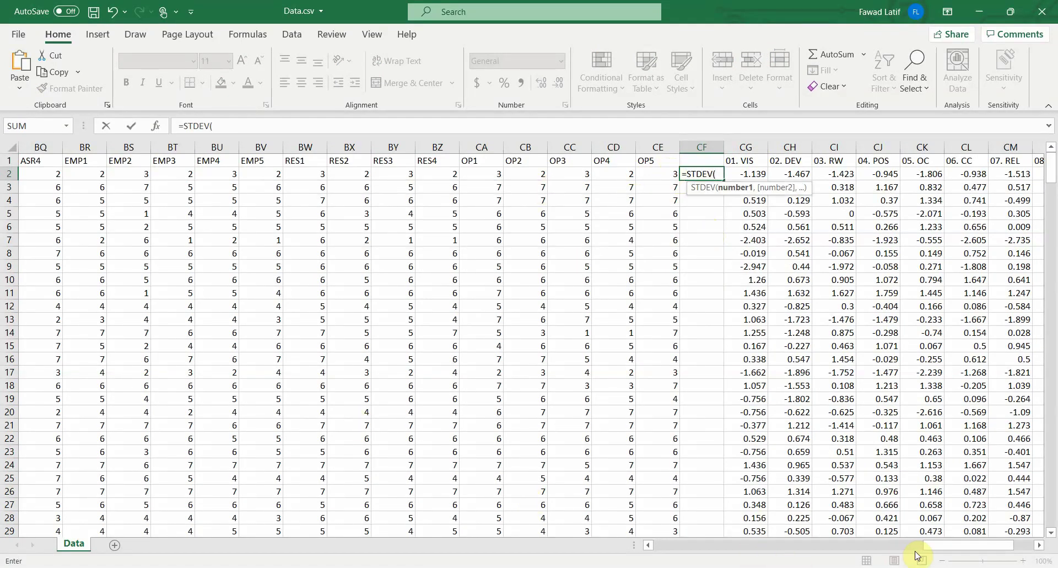
pyautogui.moveTo(924, 550); pyautogui.dragTo(629, 525)
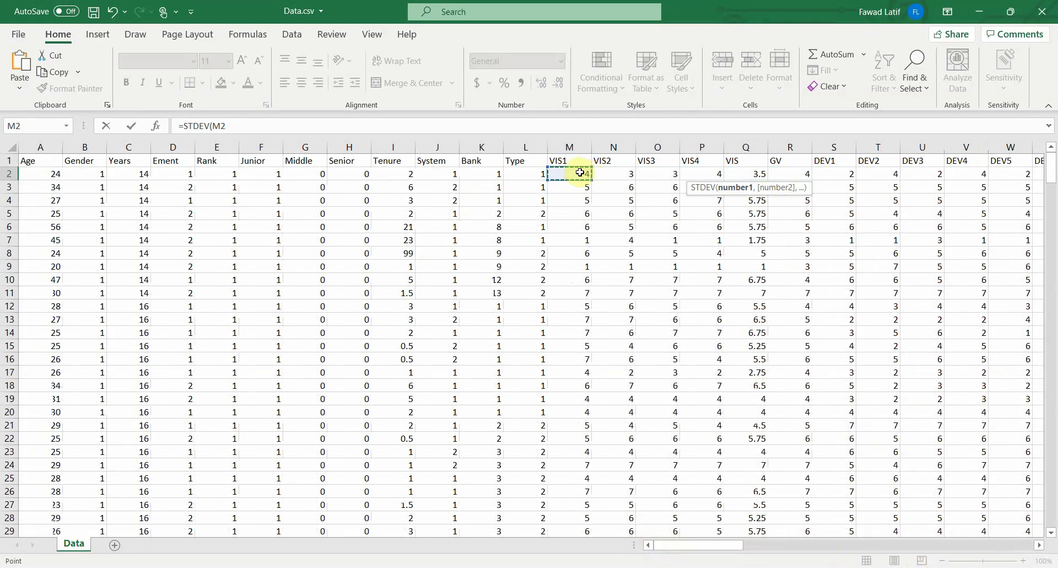
pyautogui.moveTo(581, 173); pyautogui.dragTo(796, 179)
pyautogui.moveTo(1012, 176); pyautogui.dragTo(789, 183)
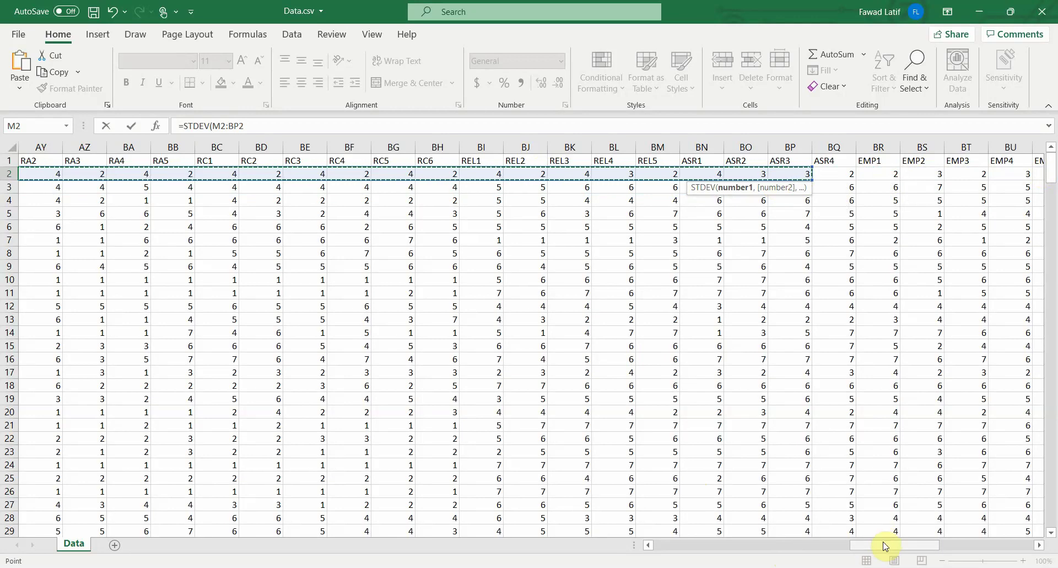
pyautogui.moveTo(885, 546); pyautogui.dragTo(747, 528)
# Cancel the unfinished STDEV formula in CF2.
pyautogui.click(251, 243)
pyautogui.press('Escape')
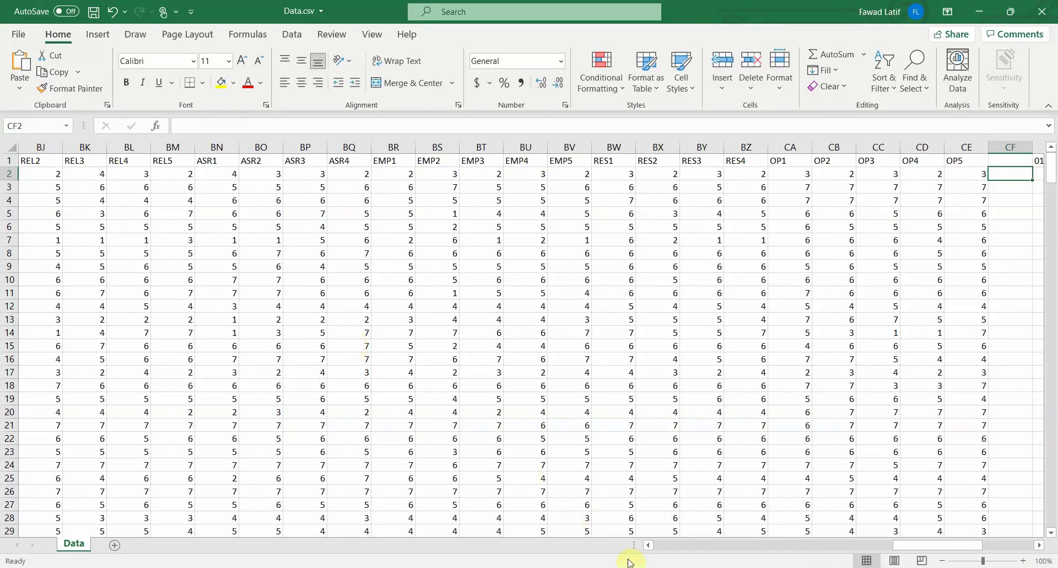
pyautogui.moveTo(673, 547); pyautogui.dragTo(673, 548)
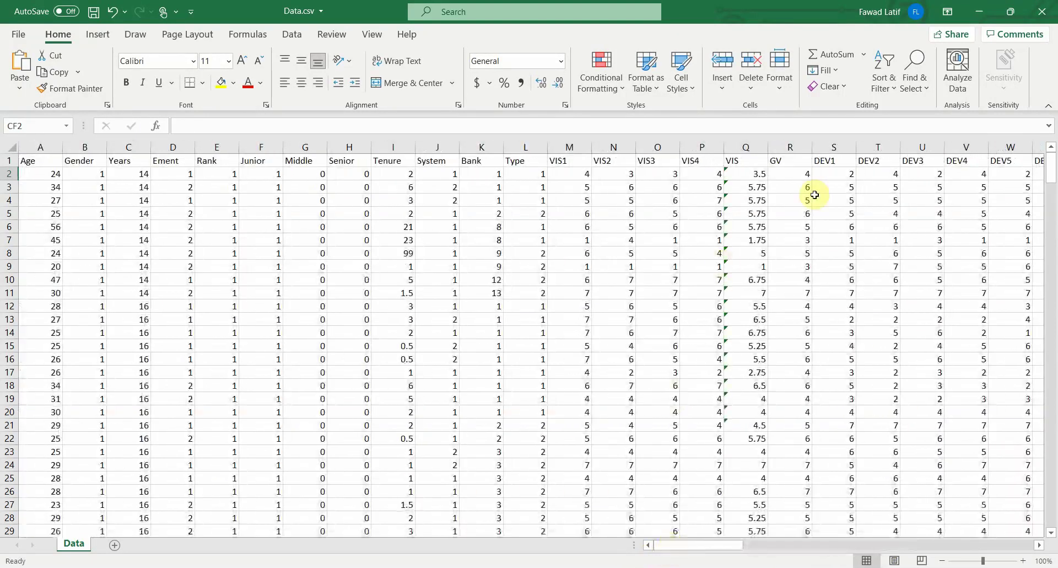
# Delete the VIS column Q and the DEV column Y.
pyautogui.click(746, 146)
pyautogui.rightClick(747, 147)
pyautogui.click(796, 286)
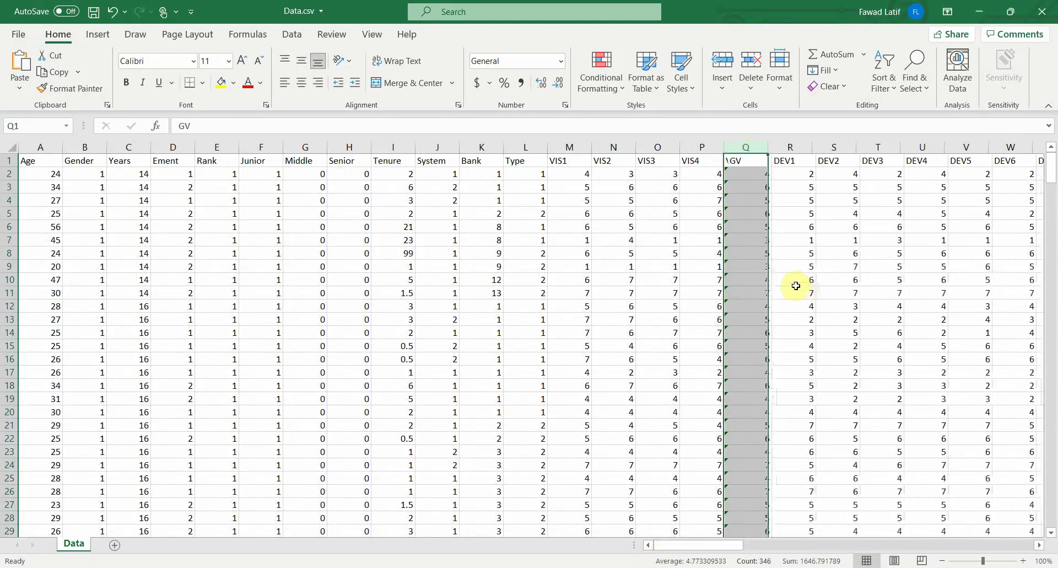
pyautogui.moveTo(1043, 544); pyautogui.dragTo(1043, 543)
pyautogui.click(702, 146)
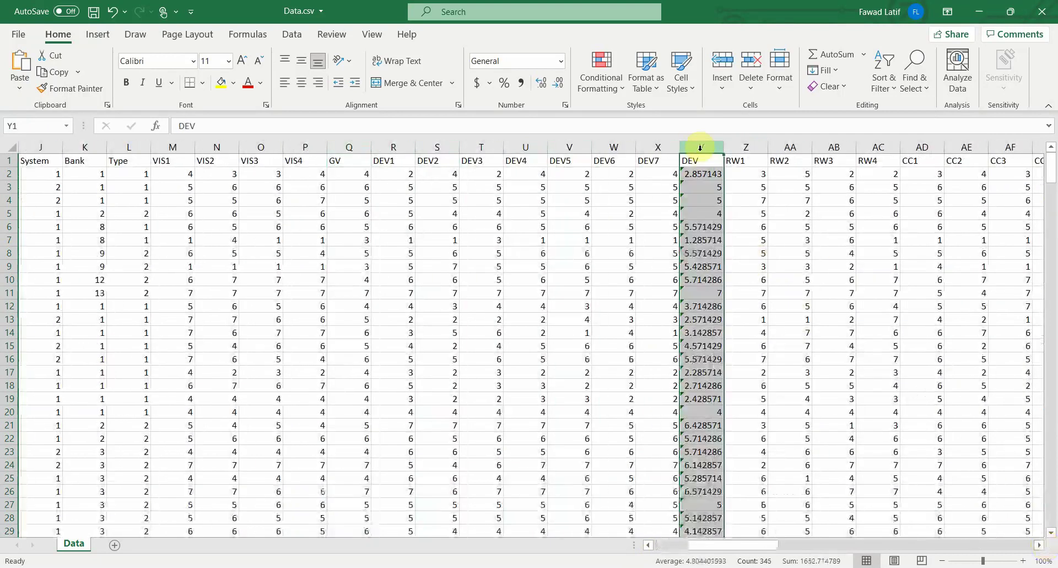
pyautogui.rightClick(702, 147)
pyautogui.click(728, 288)
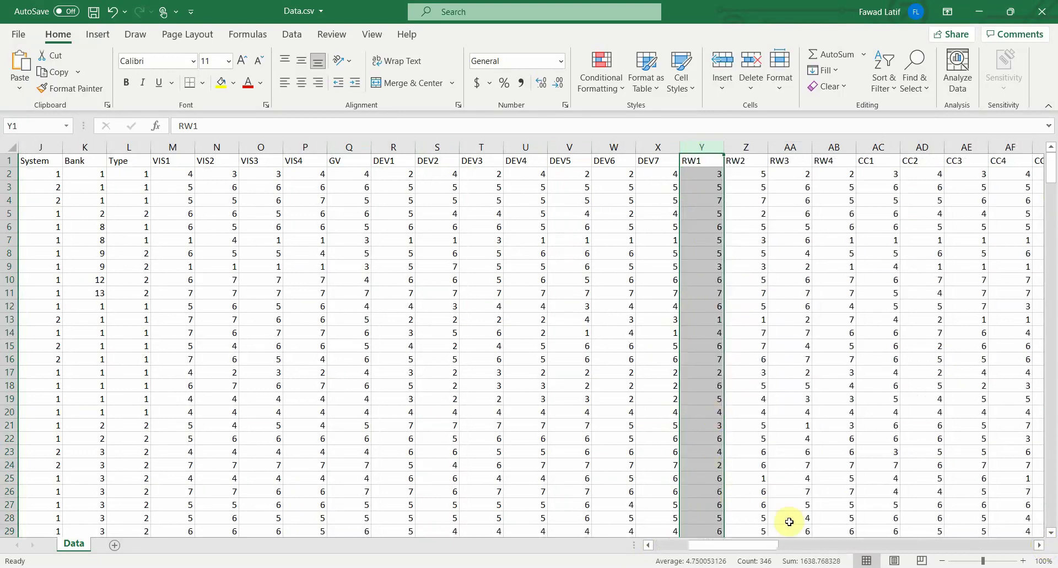
pyautogui.moveTo(760, 548); pyautogui.dragTo(1022, 545)
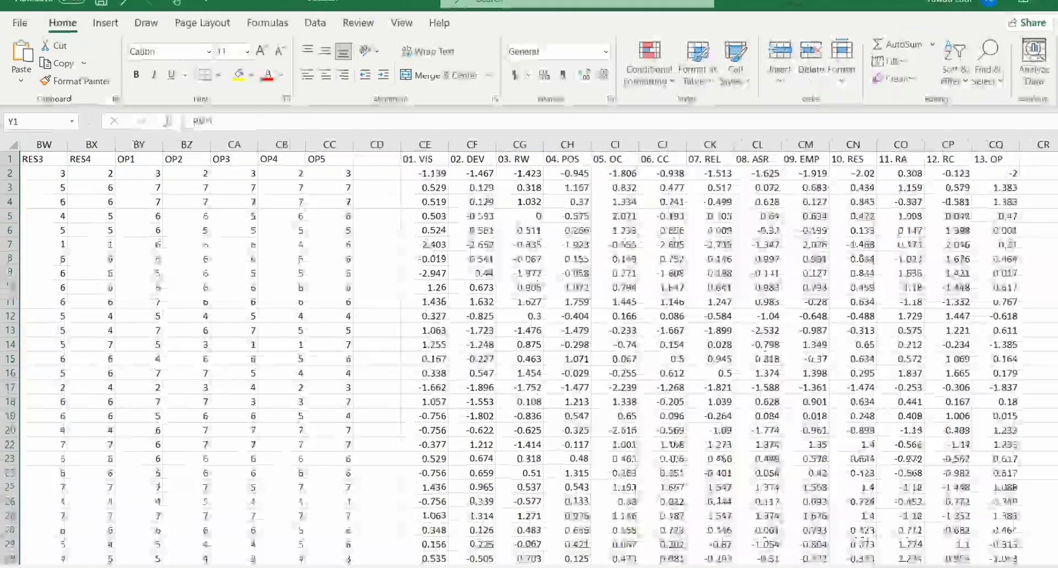
# Enter =STDEV(M2:CC2) in CD2 and fill it down column CD, starting at 0.977583.
pyautogui.click(380, 174)
pyautogui.write('=')
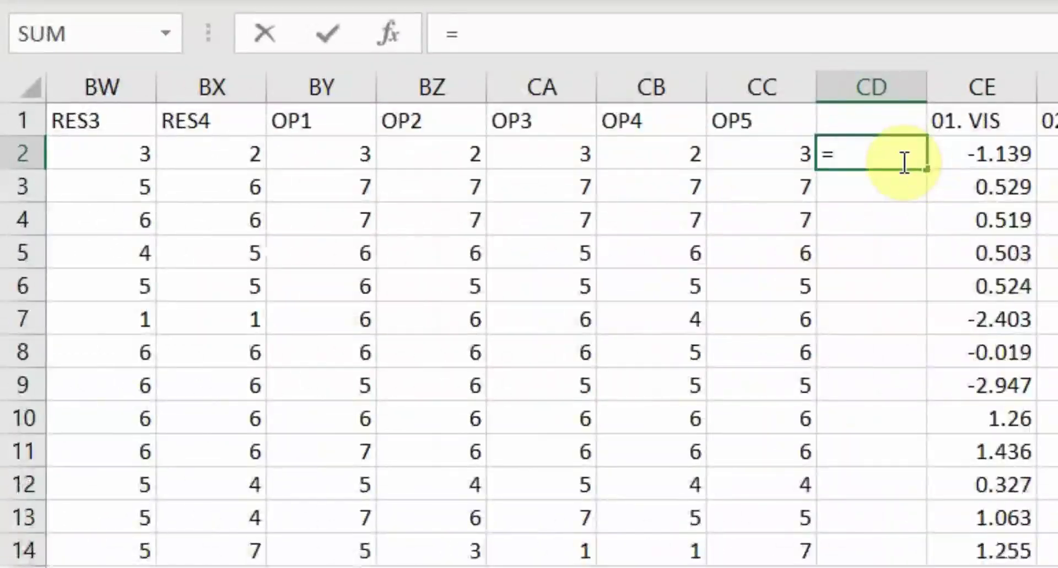
pyautogui.write('STD')
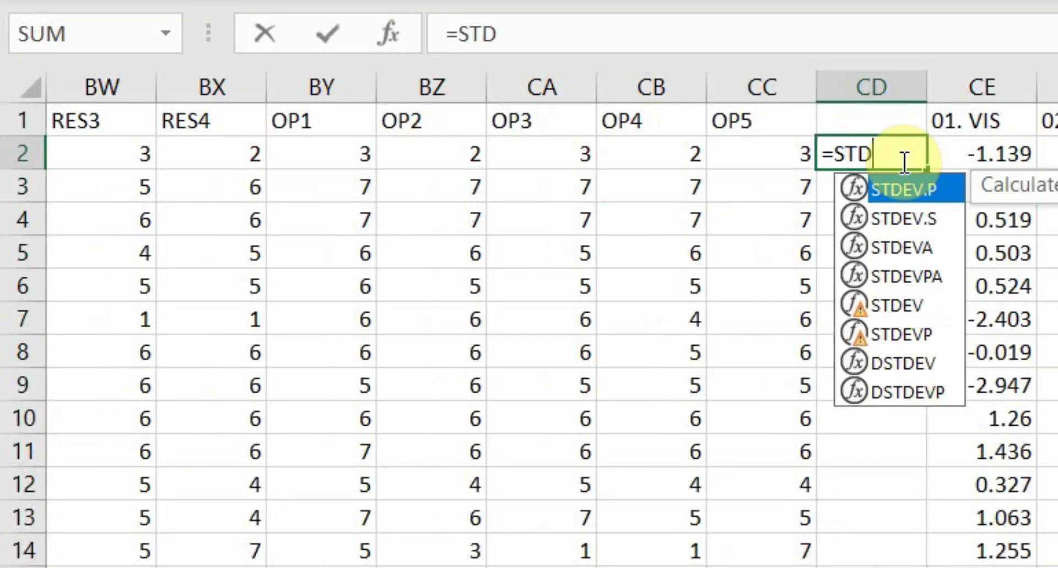
pyautogui.doubleClick(880, 305)
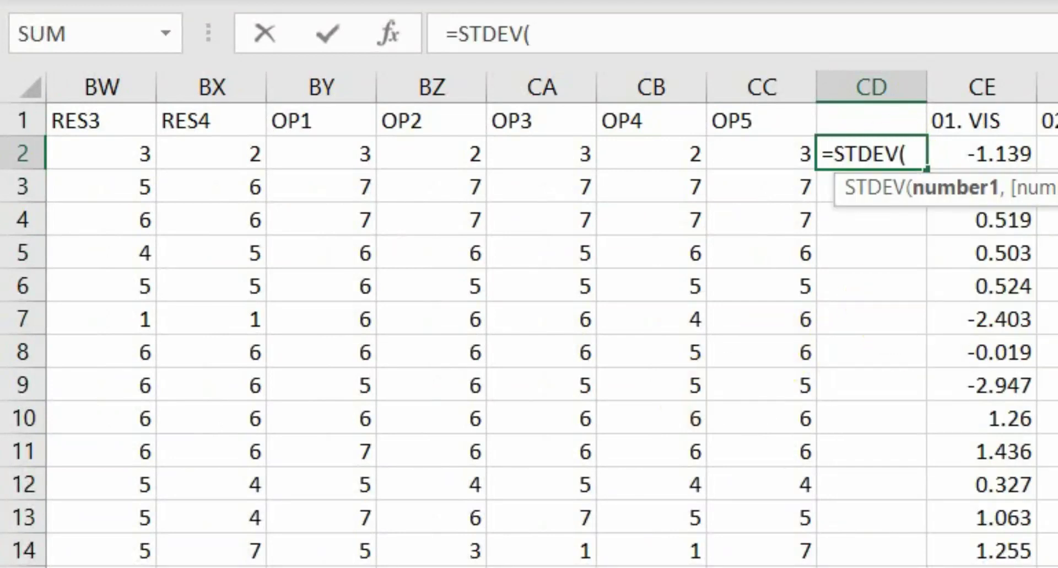
pyautogui.hscroll(-15, 529, 331)
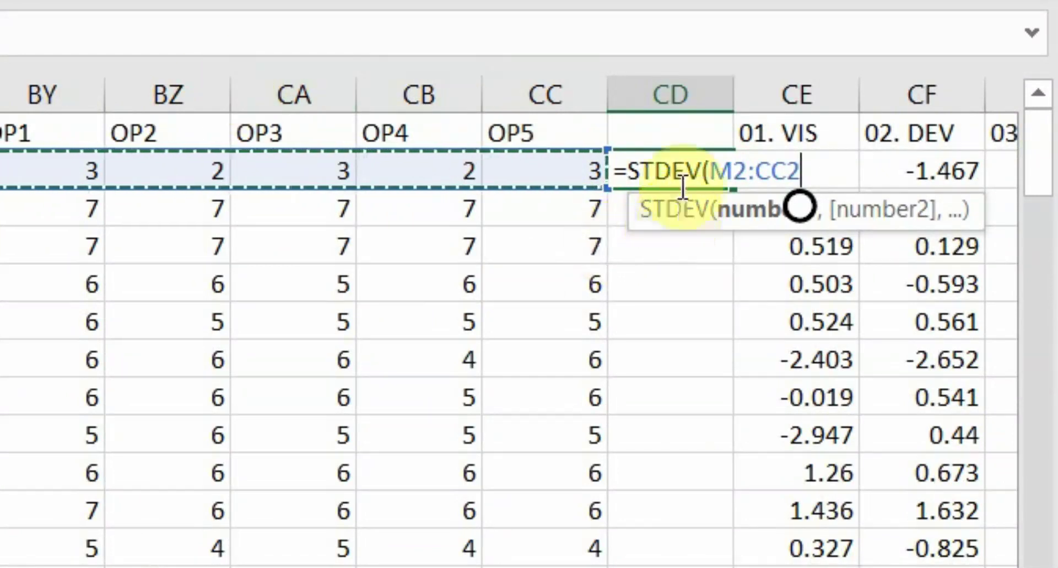
pyautogui.press('Return')
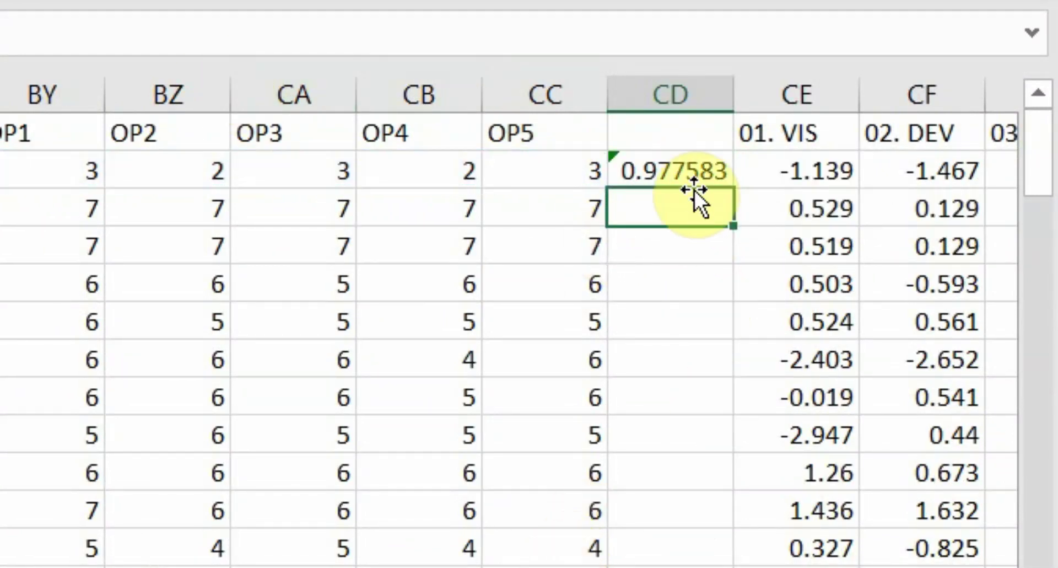
pyautogui.click(695, 166)
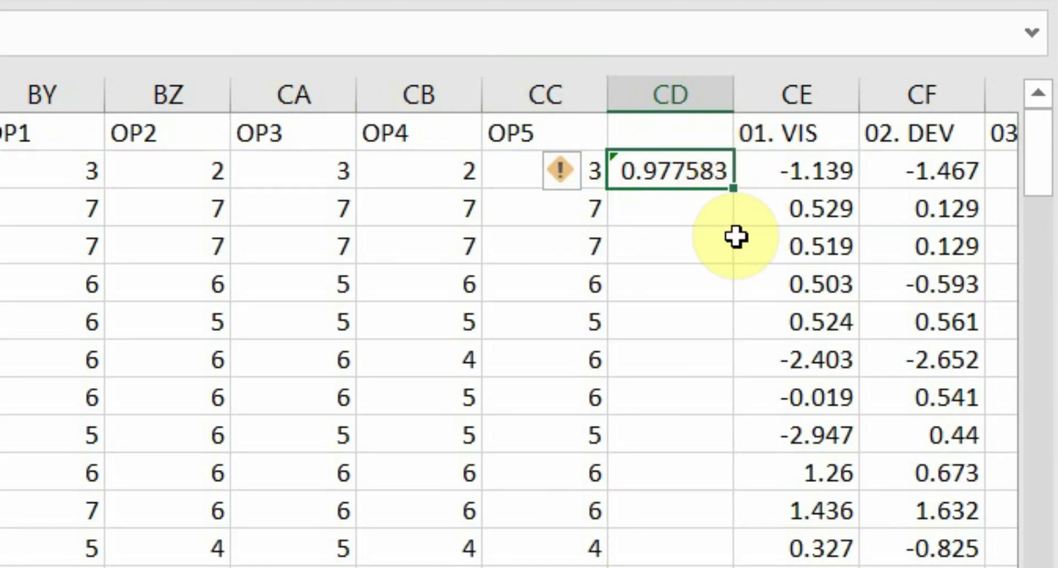
pyautogui.doubleClick(739, 190)
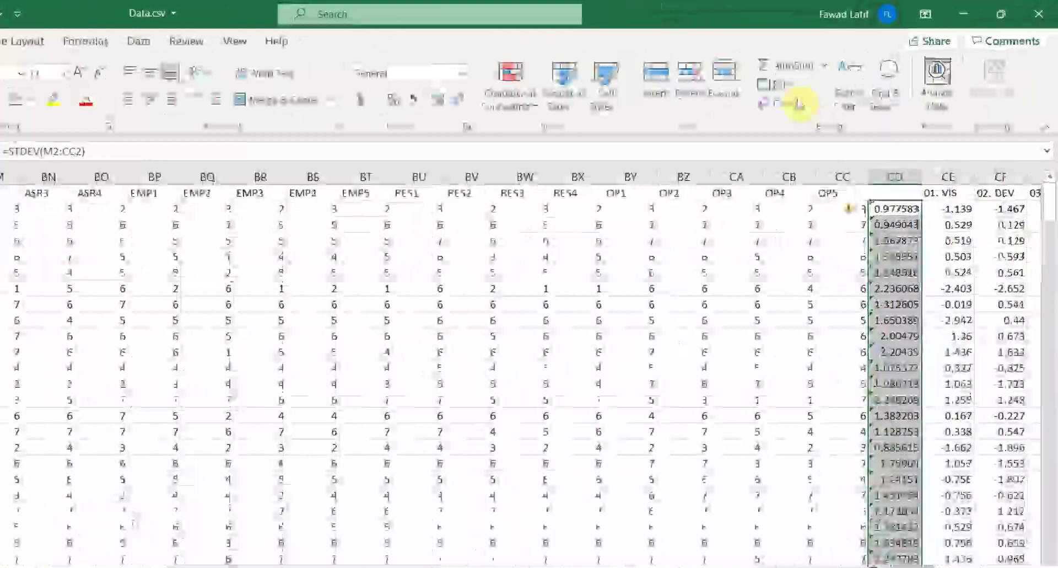
# Sort all rows smallest to largest by column CD, expanding the selection.
pyautogui.click(829, 62)
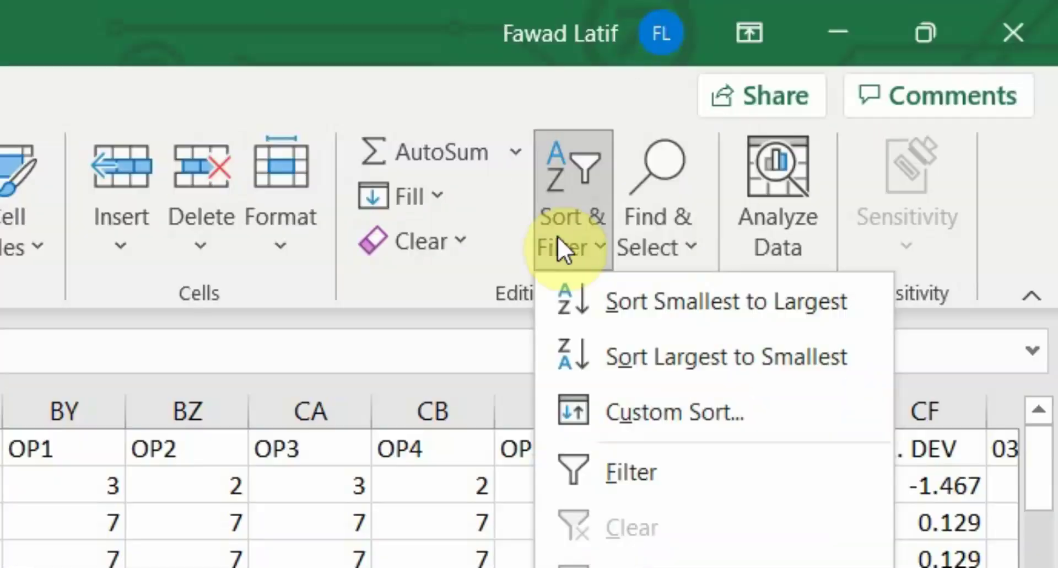
pyautogui.click(664, 309)
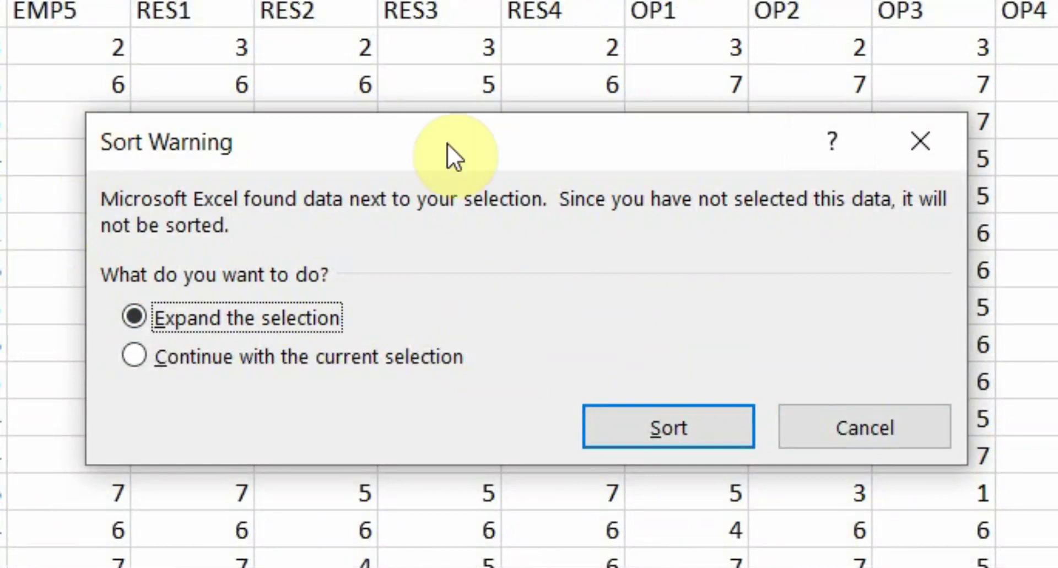
pyautogui.click(665, 419)
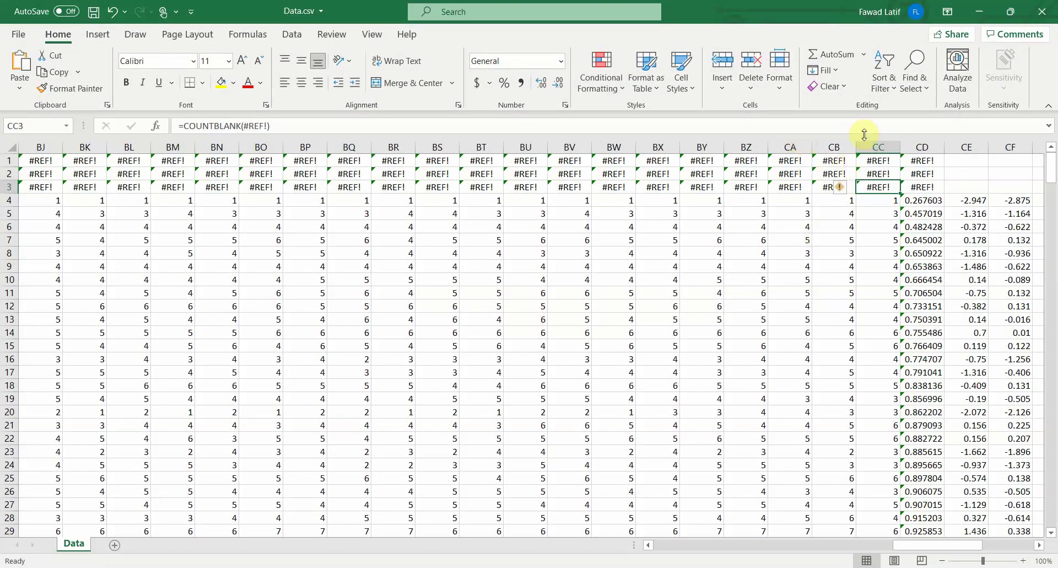
# Delete the four #DIV/0! rows below the sorted data.
pyautogui.scroll(-20, 856, 314)
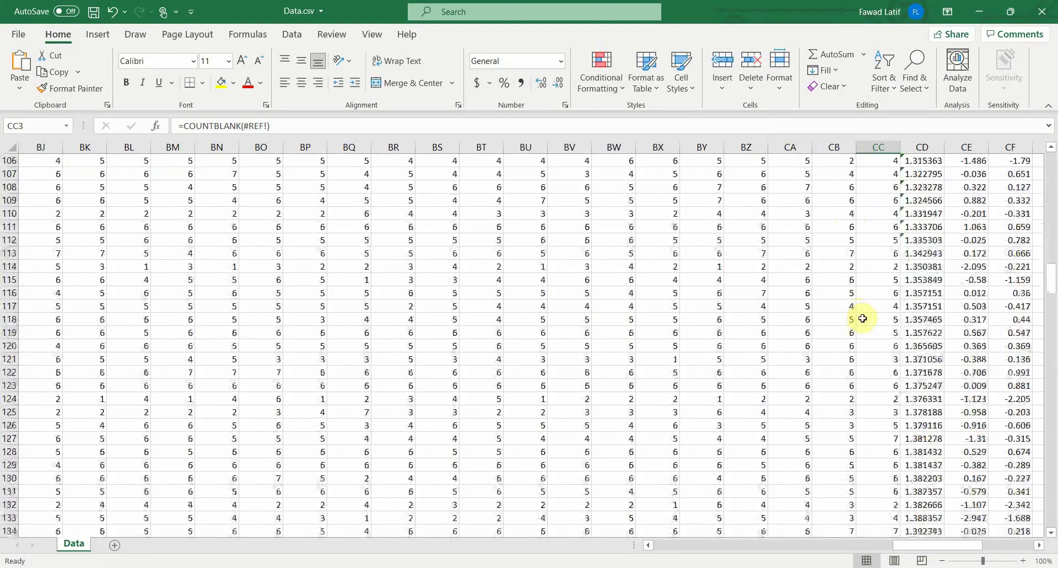
pyautogui.moveTo(1053, 276); pyautogui.dragTo(1053, 558)
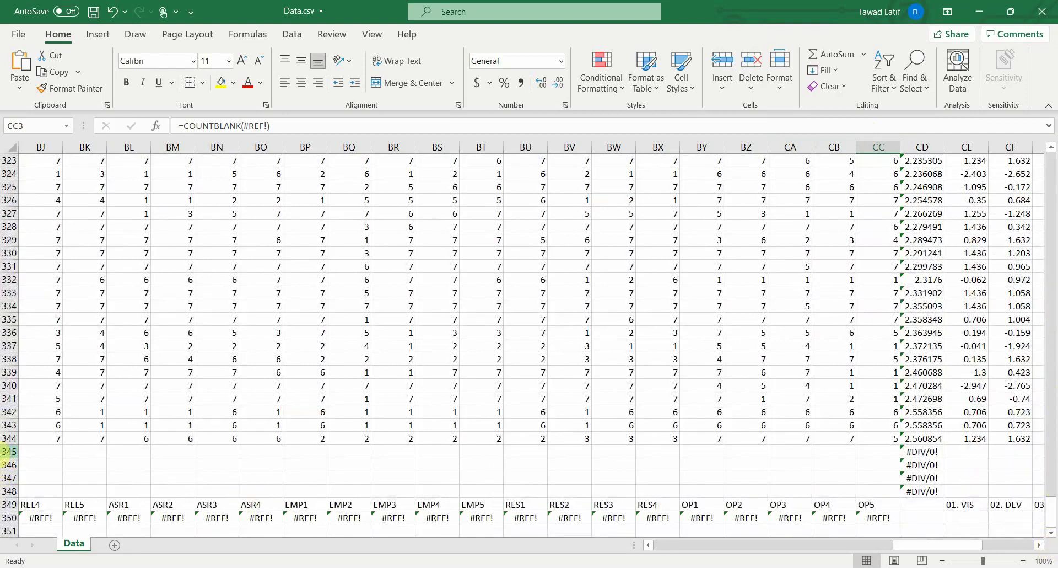
pyautogui.moveTo(7, 451); pyautogui.dragTo(10, 491)
pyautogui.rightClick(11, 484)
pyautogui.click(39, 366)
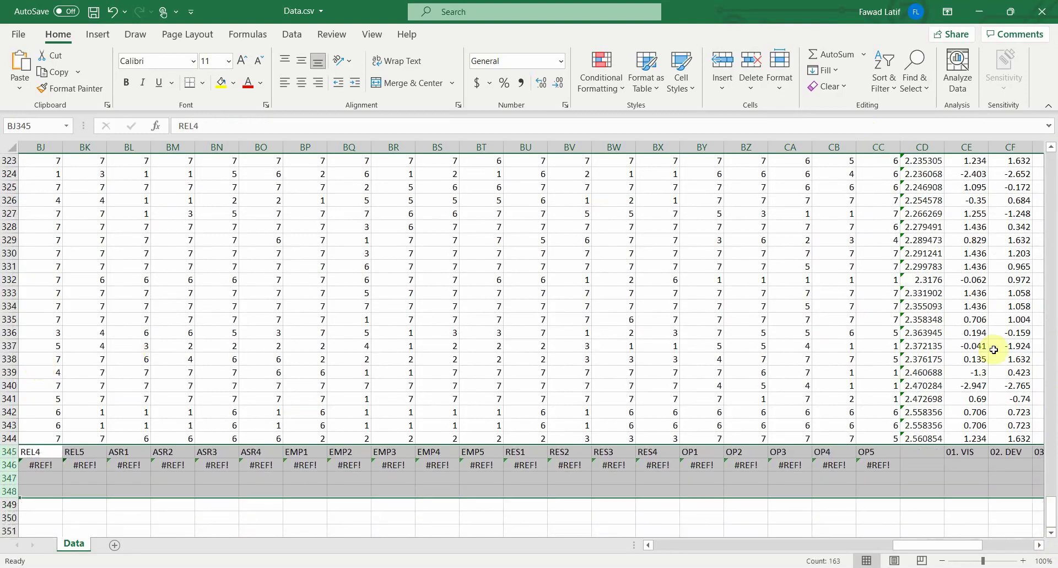
pyautogui.moveTo(1051, 314); pyautogui.dragTo(1054, 120)
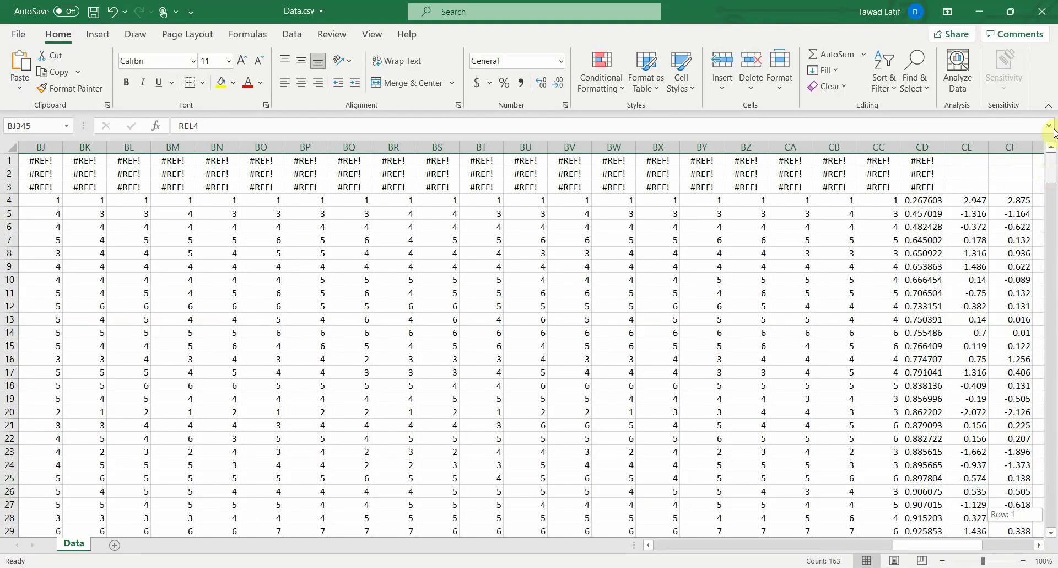
# Delete the #REF! rows 1–3 at the top of the sheet.
pyautogui.click(923, 199)
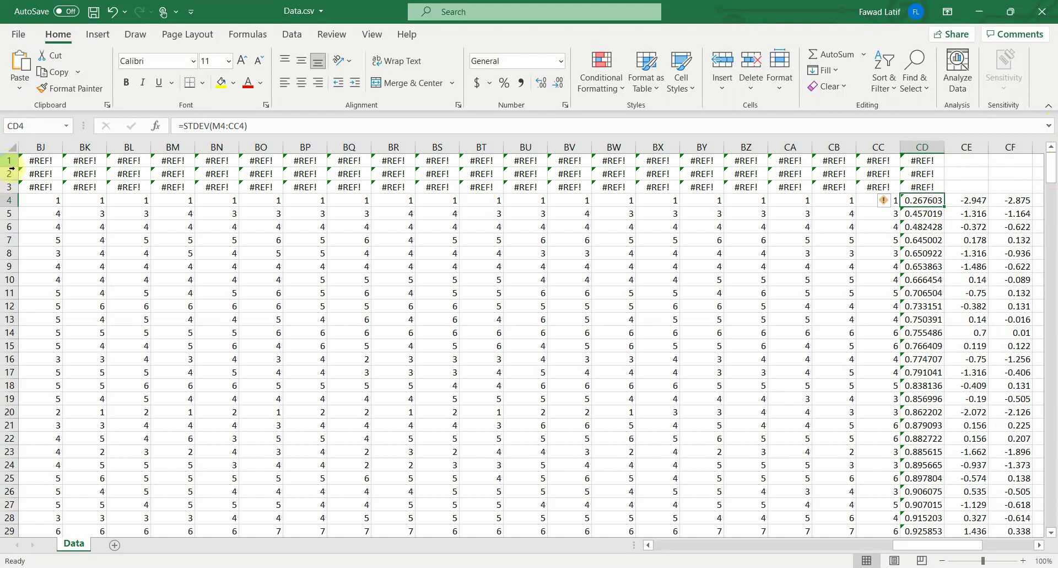
pyautogui.moveTo(6, 160); pyautogui.dragTo(6, 187)
pyautogui.rightClick(6, 182)
pyautogui.click(52, 322)
# Review the column CD deviations from CD1 through CD4, starting at 0.267603.
pyautogui.click(920, 160)
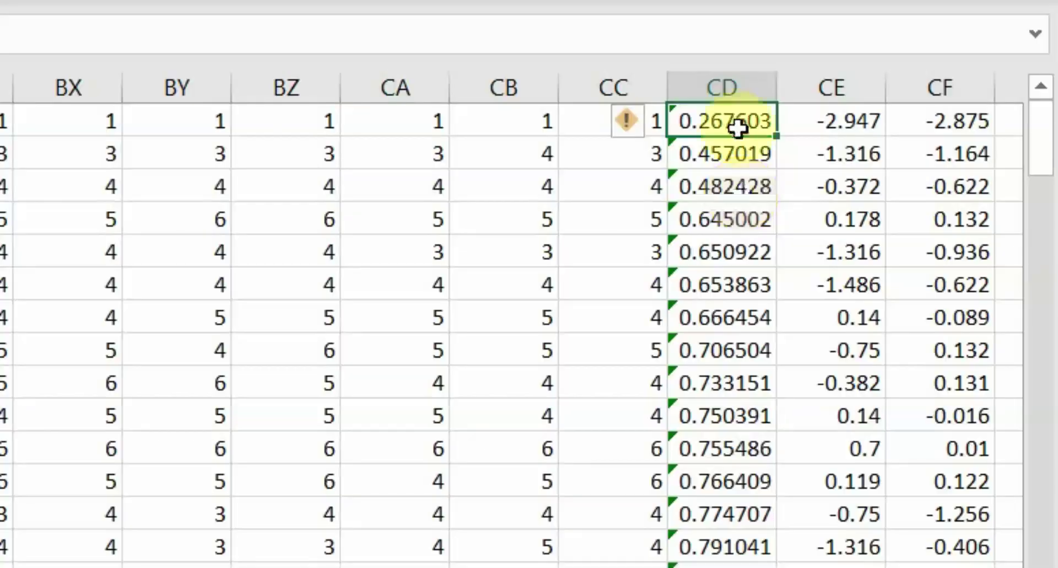
pyautogui.click(721, 80)
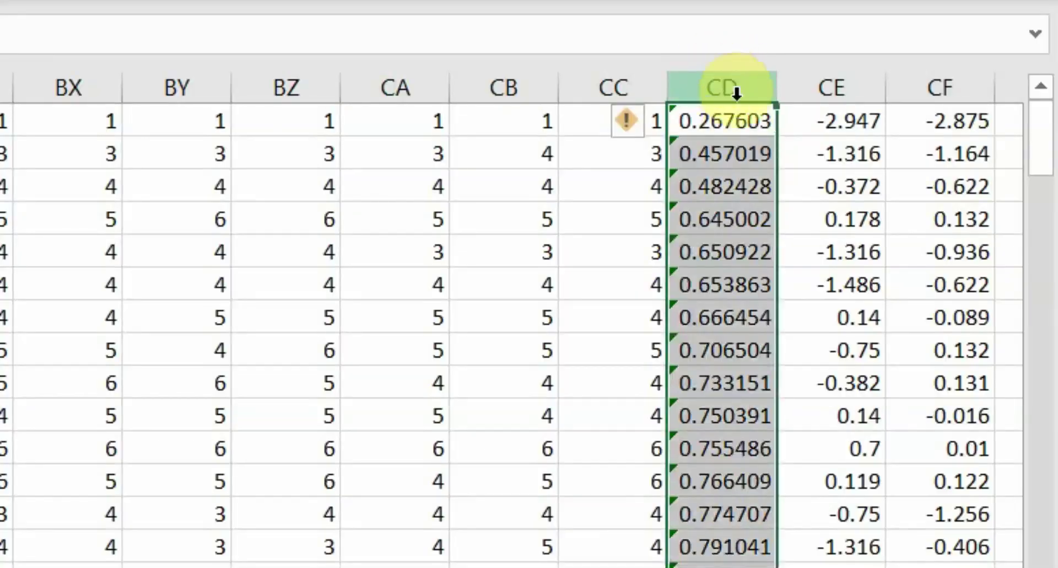
pyautogui.click(723, 128)
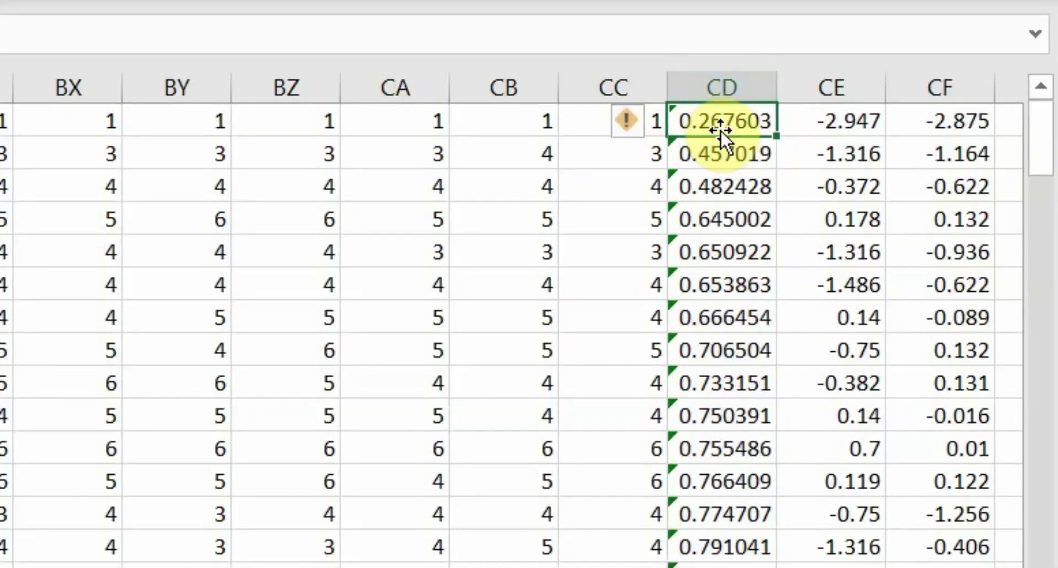
pyautogui.scroll(-20, 727, 257)
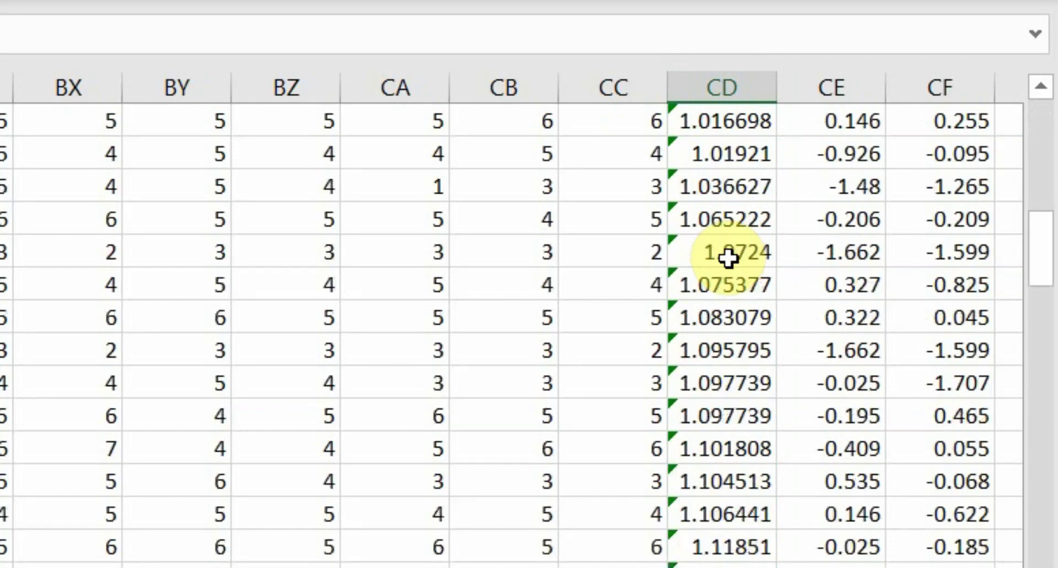
pyautogui.scroll(16, 728, 258)
pyautogui.scroll(4, 727, 258)
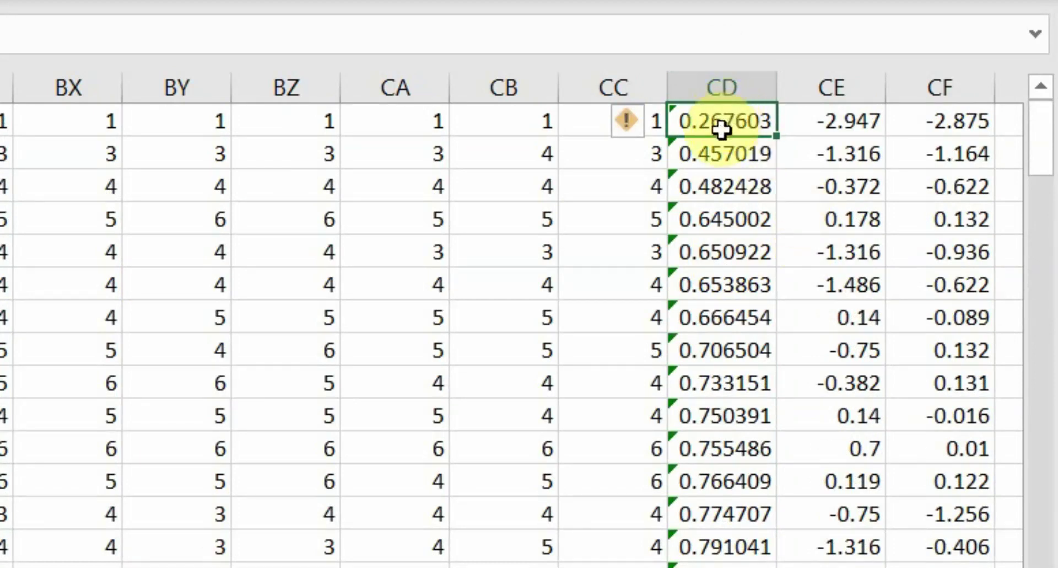
pyautogui.click(722, 148)
pyautogui.click(710, 183)
pyautogui.click(717, 218)
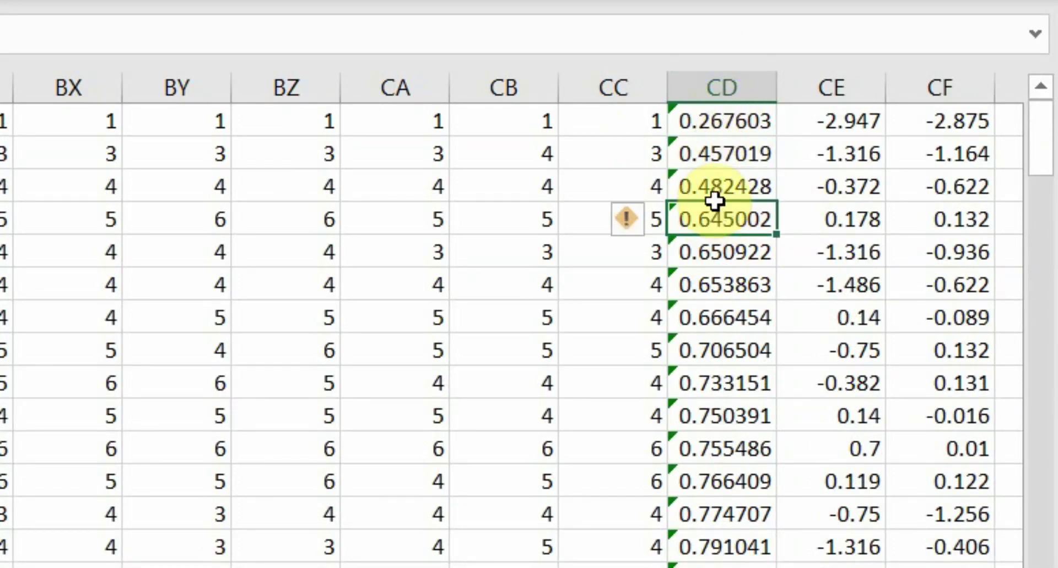
pyautogui.click(719, 111)
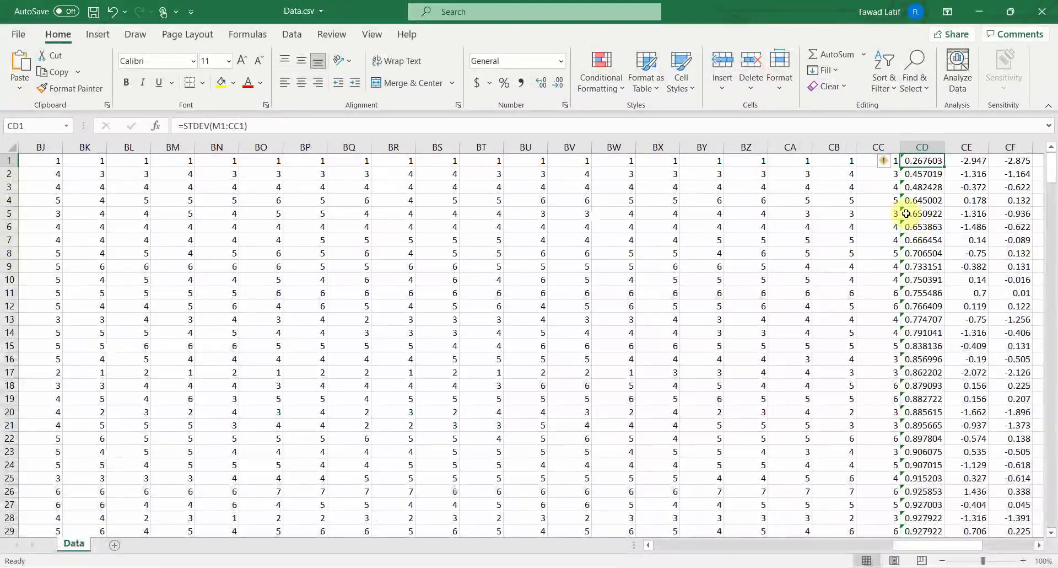
# Undo the row deletion with Ctrl+Z and scroll to the Min, Max, Missing and Mean rows.
pyautogui.hotkey('ctrl', 'z')
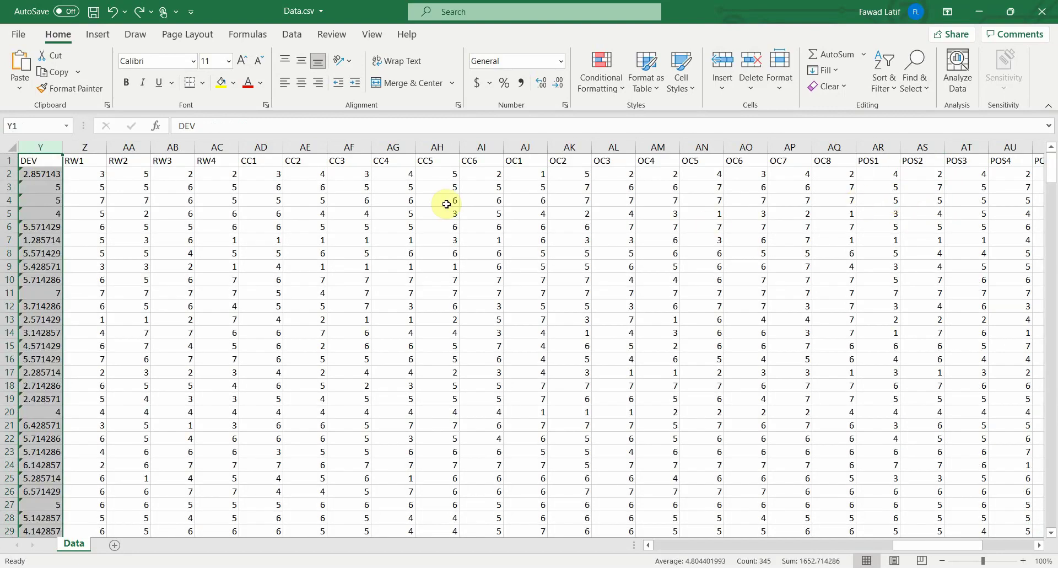
pyautogui.scroll(-20, 441, 205)
pyautogui.scroll(-13, 442, 206)
pyautogui.moveTo(909, 545); pyautogui.dragTo(655, 546)
pyautogui.scroll(-20, 631, 333)
pyautogui.scroll(-20, 631, 335)
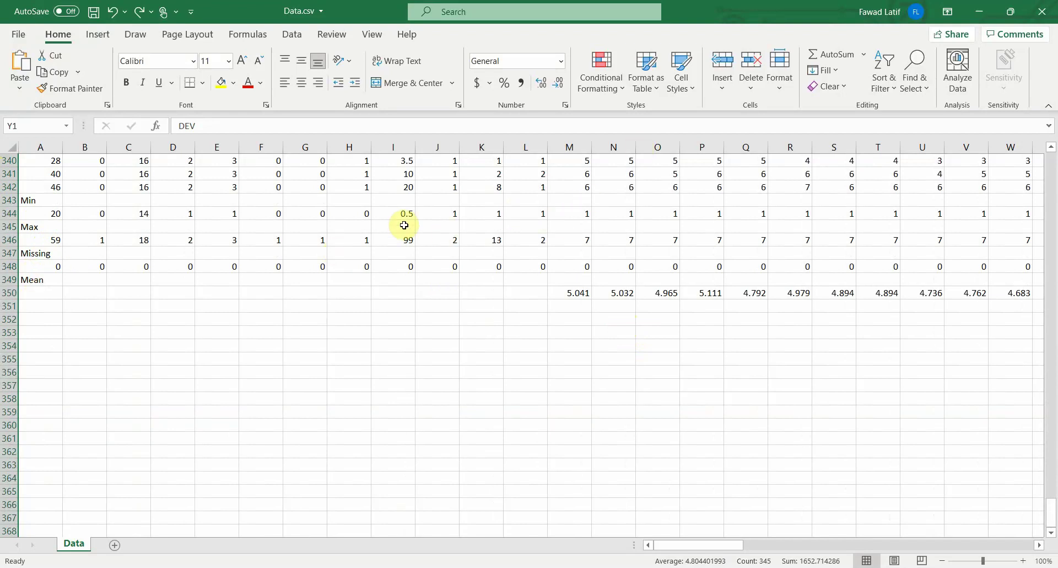
pyautogui.scroll(8, 579, 209)
pyautogui.scroll(-5, 579, 209)
pyautogui.click(33, 320)
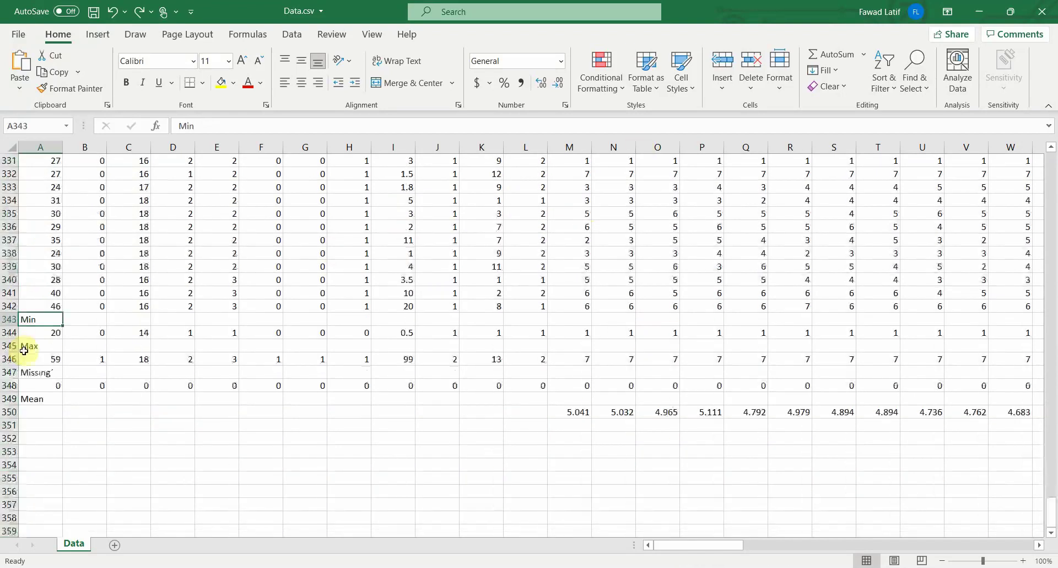
pyautogui.click(83, 321)
pyautogui.click(92, 333)
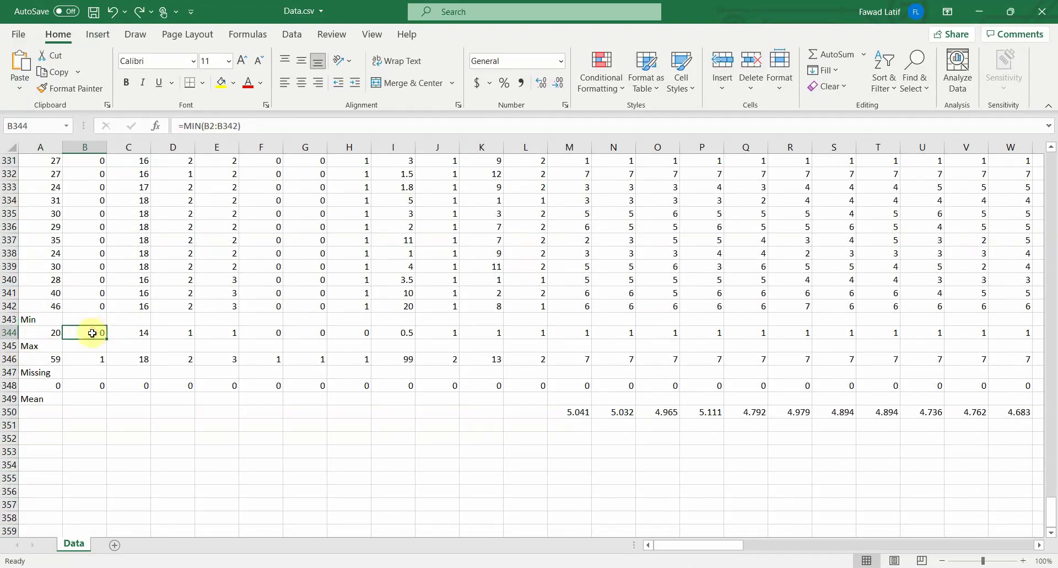
pyautogui.click(90, 359)
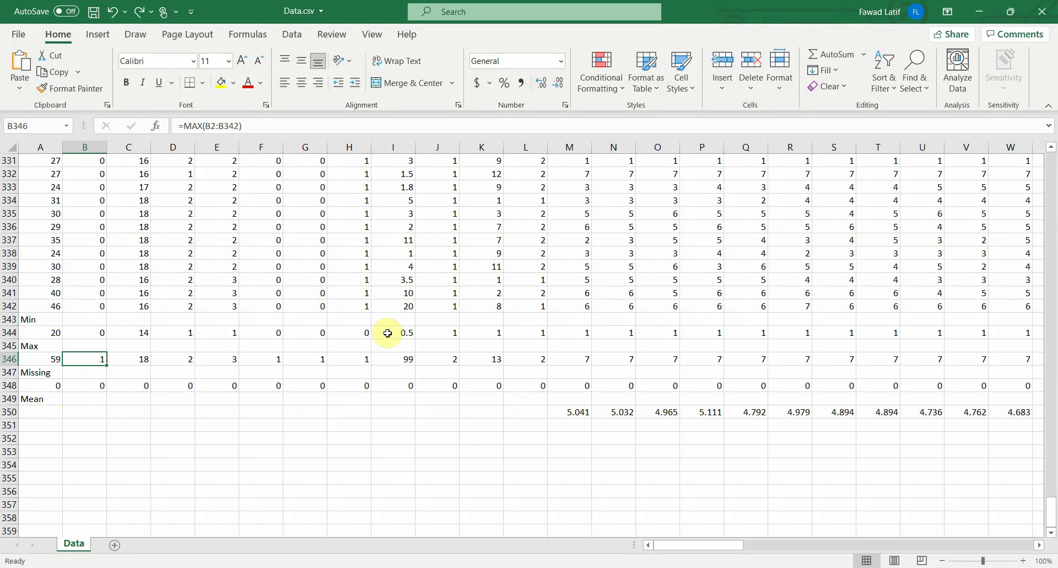
pyautogui.scroll(20, 449, 338)
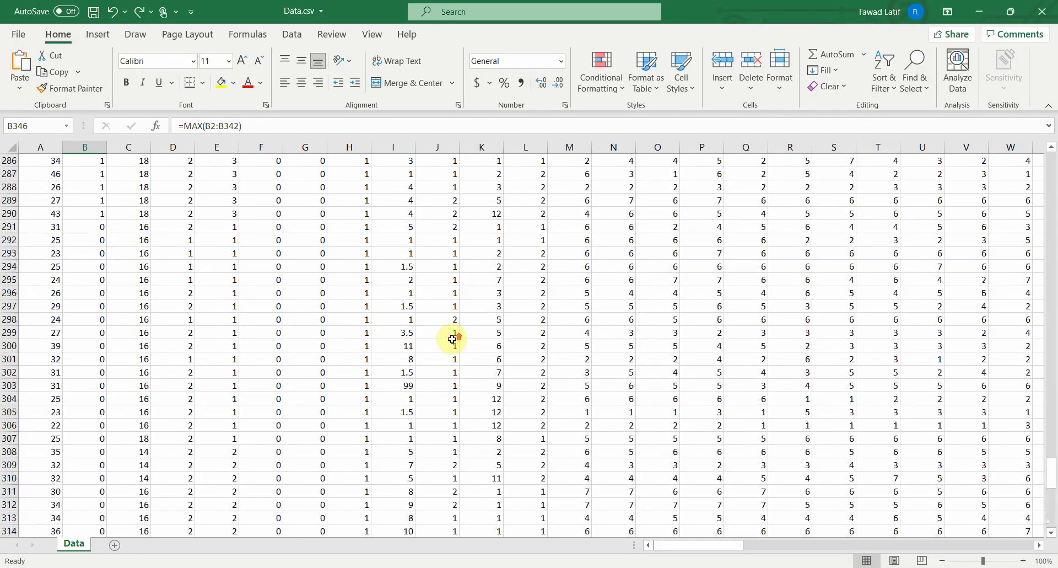
pyautogui.scroll(20, 450, 337)
pyautogui.scroll(-20, 449, 335)
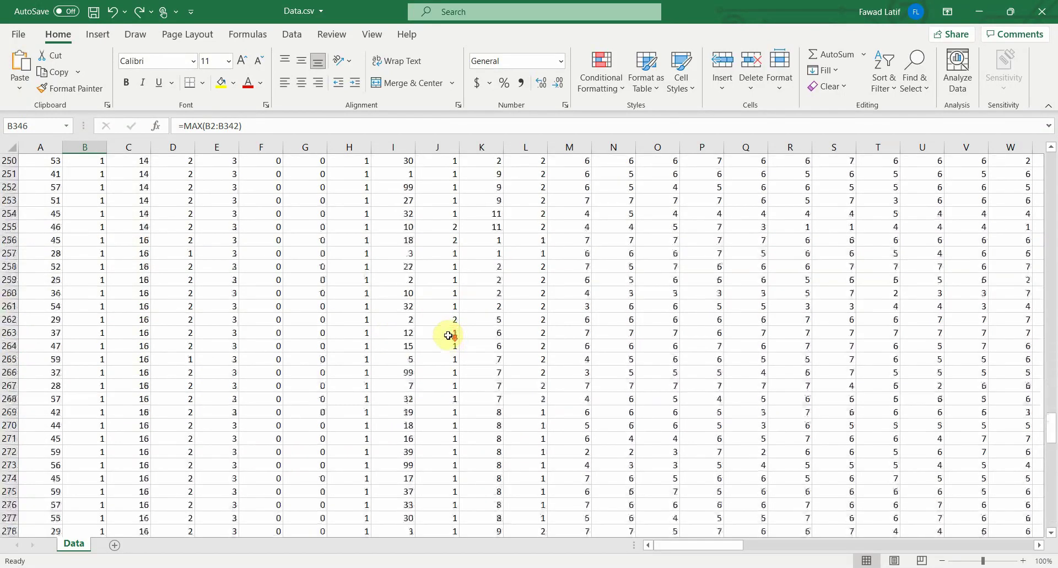
pyautogui.scroll(20, 449, 335)
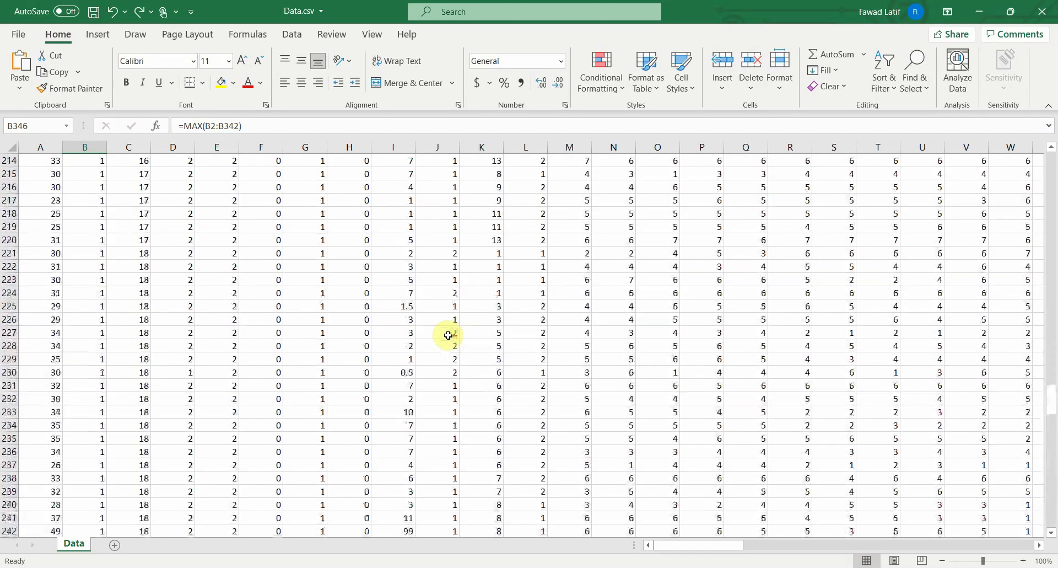
pyautogui.scroll(20, 448, 334)
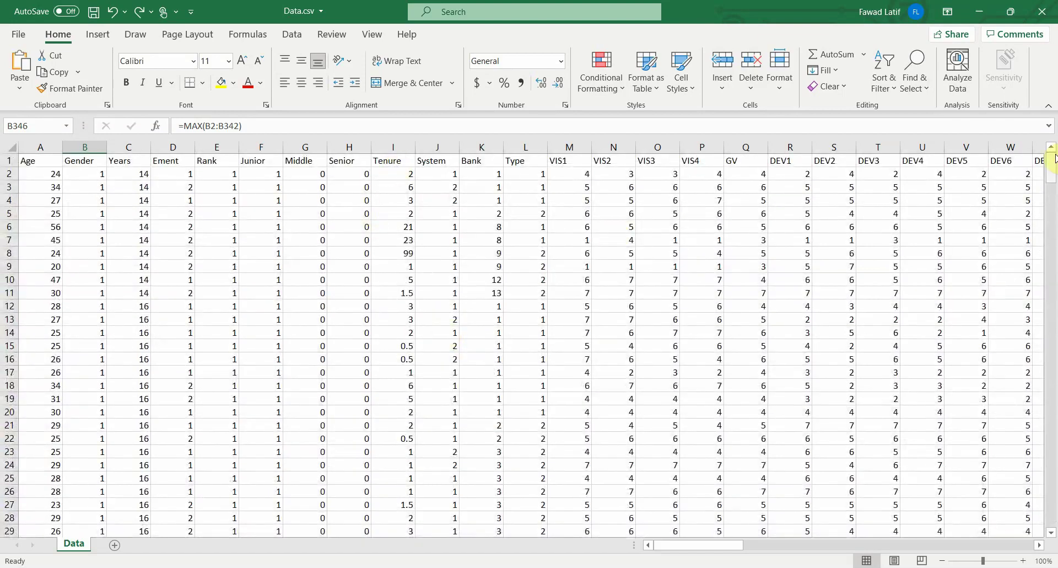
pyautogui.moveTo(1055, 159); pyautogui.dragTo(1054, 161)
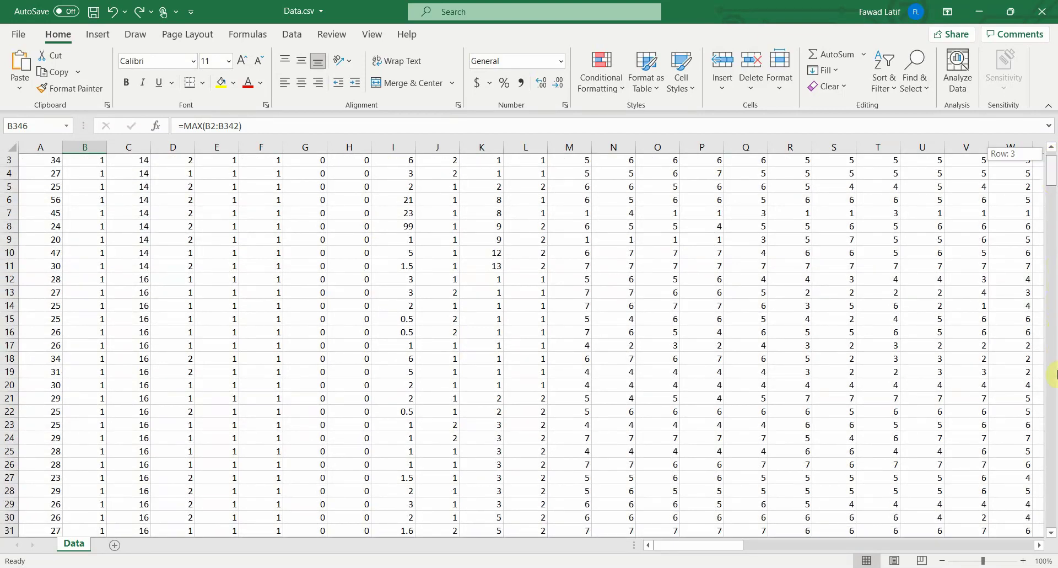
pyautogui.moveTo(1054, 374); pyautogui.dragTo(1054, 481)
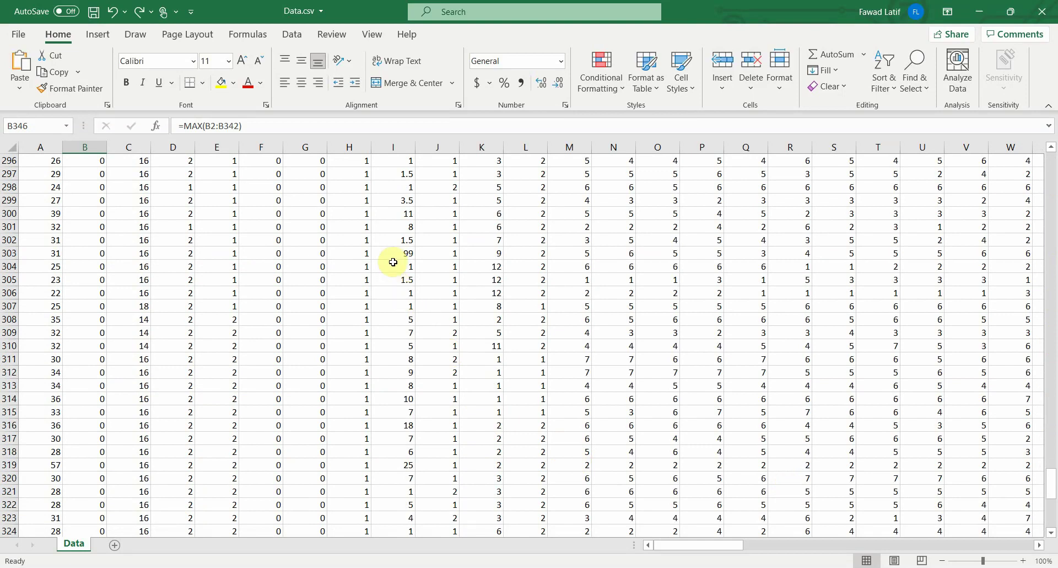
pyautogui.click(389, 252)
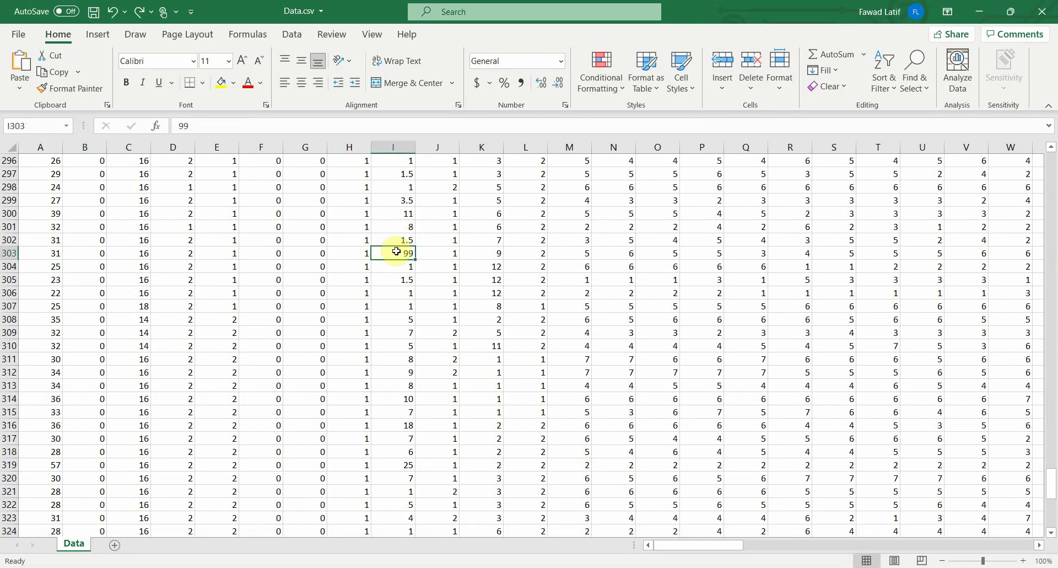
pyautogui.scroll(-17, 398, 265)
pyautogui.scroll(4, 404, 278)
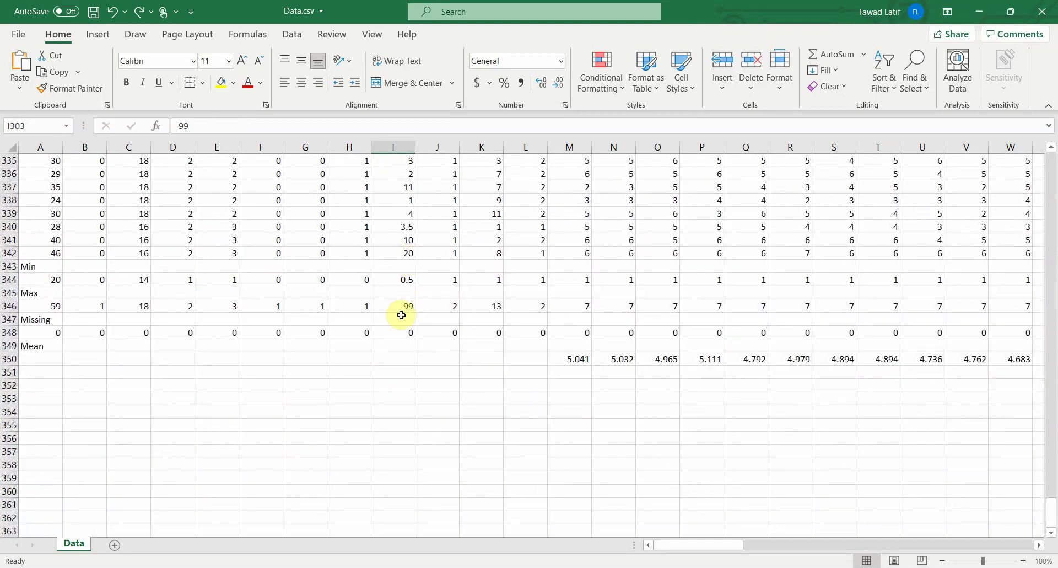
pyautogui.click(11, 266)
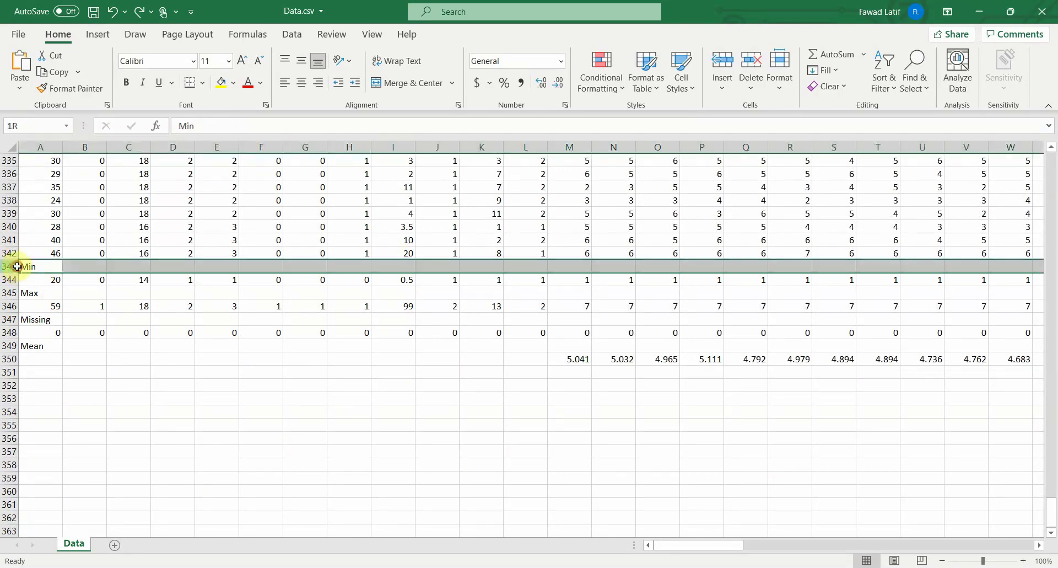
pyautogui.click(380, 305)
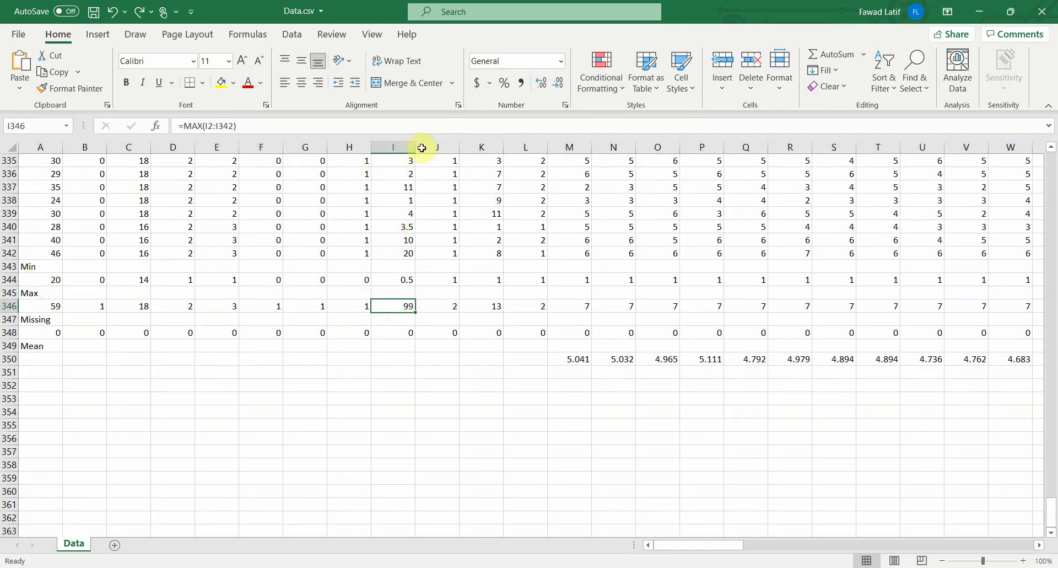
# Freeze the top header row using View > Freeze Panes > Freeze Top Row.
pyautogui.moveTo(1049, 528); pyautogui.dragTo(1050, 155)
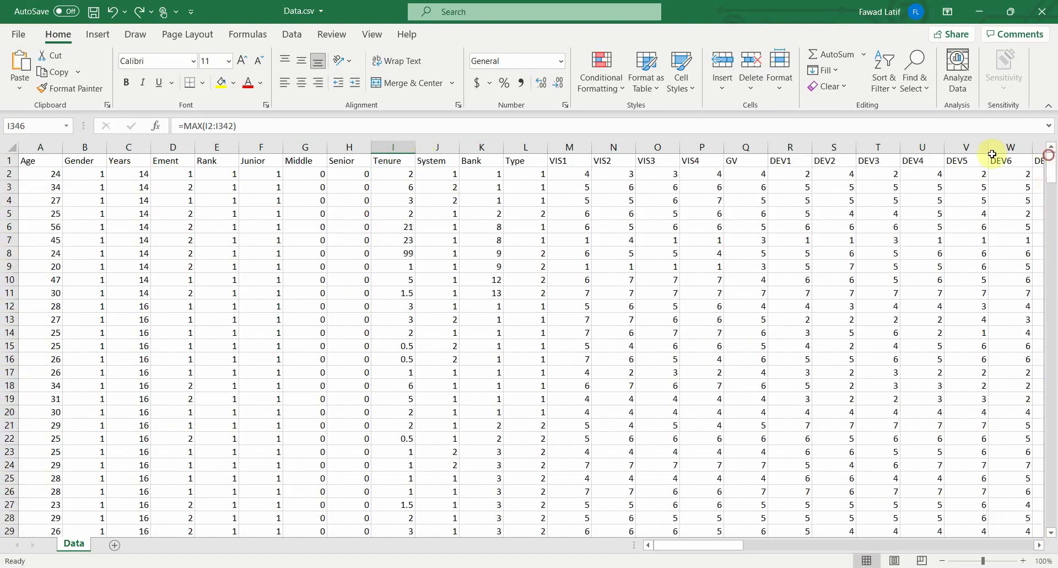
pyautogui.click(6, 161)
pyautogui.click(374, 34)
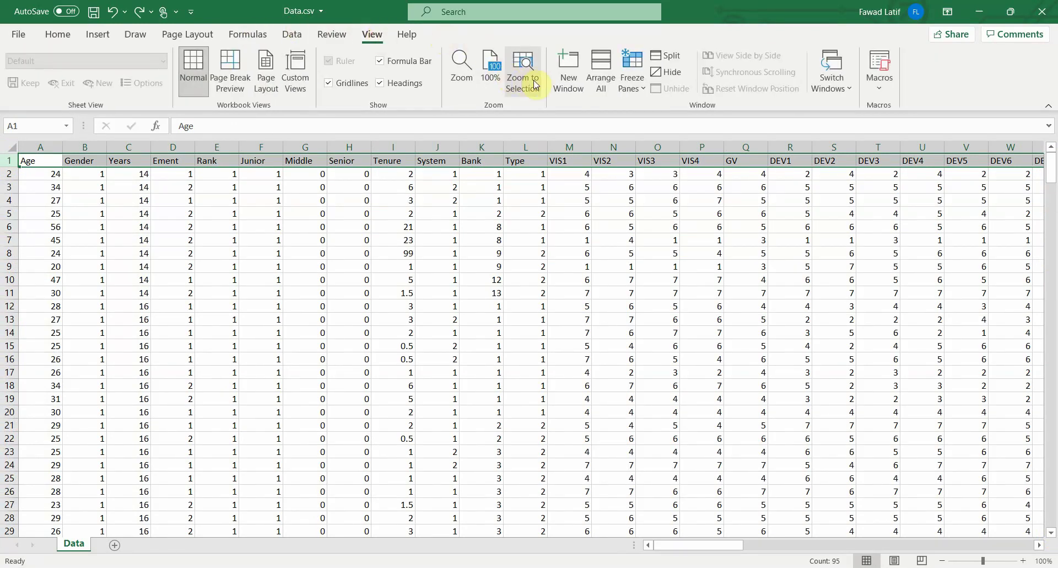
pyautogui.click(634, 83)
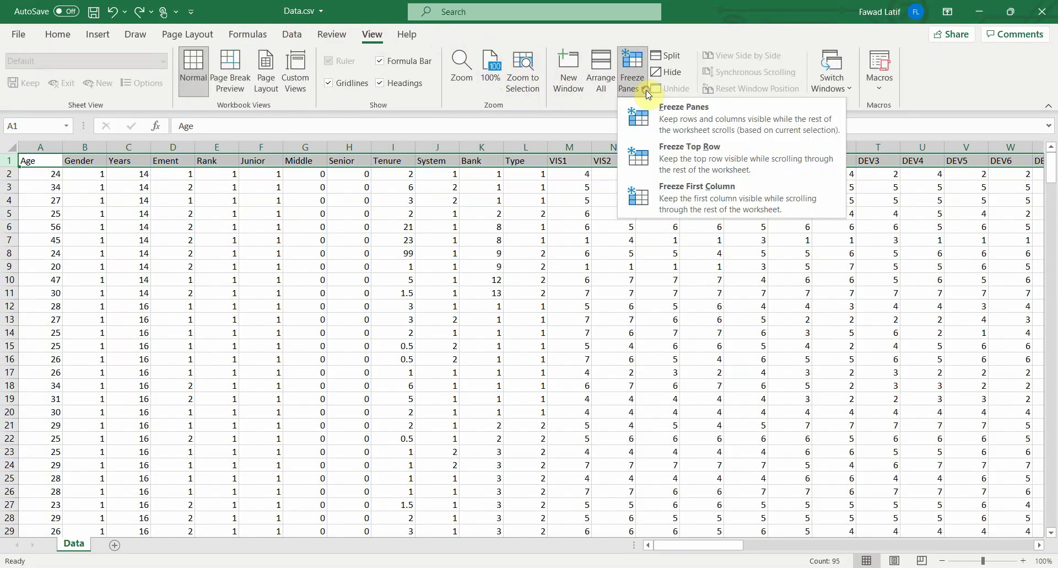
pyautogui.click(682, 146)
# Scroll to the summary rows and check Tenure's minimum 0.5, maximum 99, 0 missing.
pyautogui.scroll(-18, 447, 251)
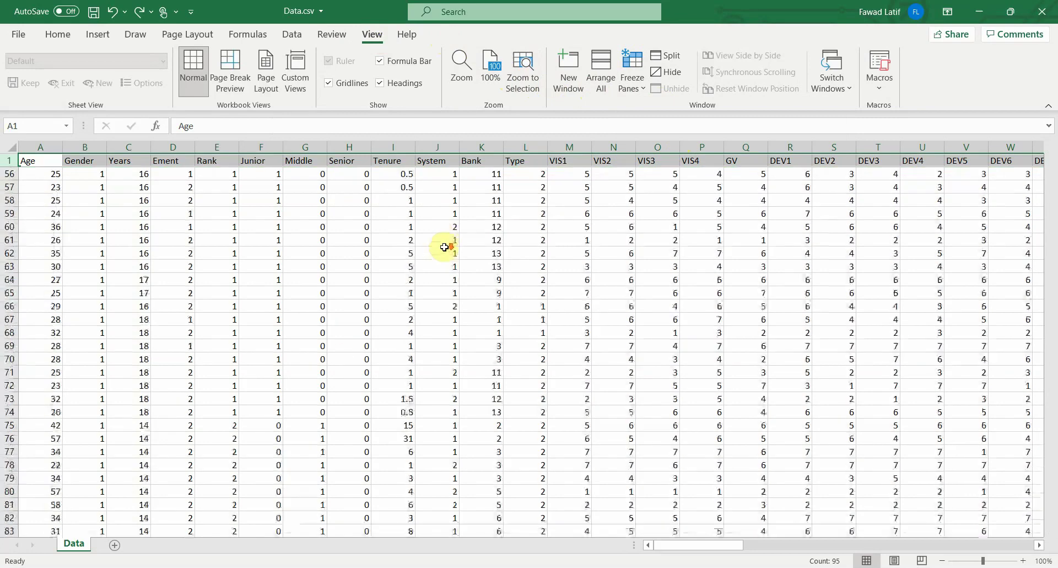
pyautogui.scroll(-20, 444, 247)
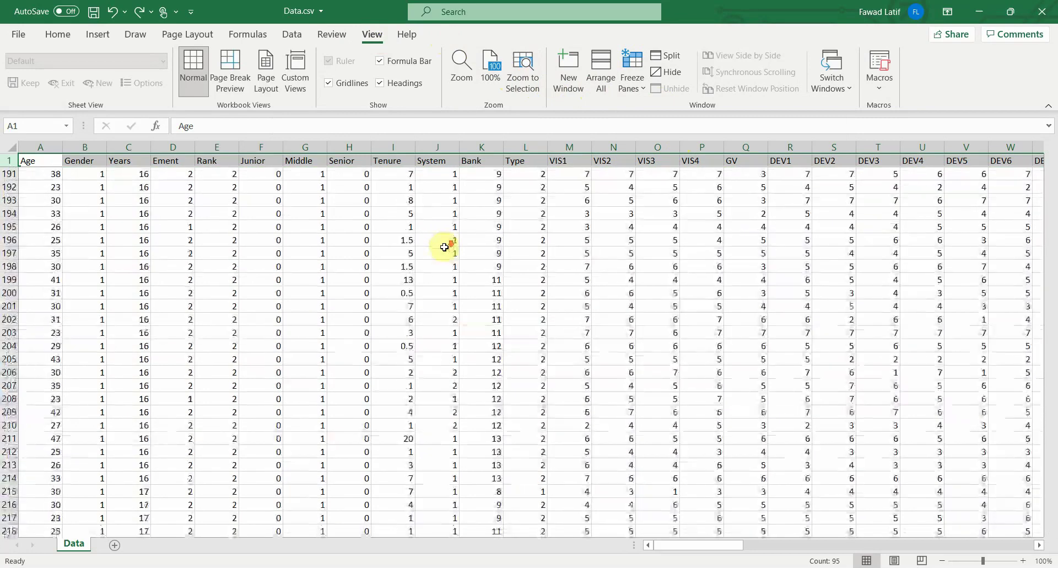
pyautogui.scroll(-20, 445, 247)
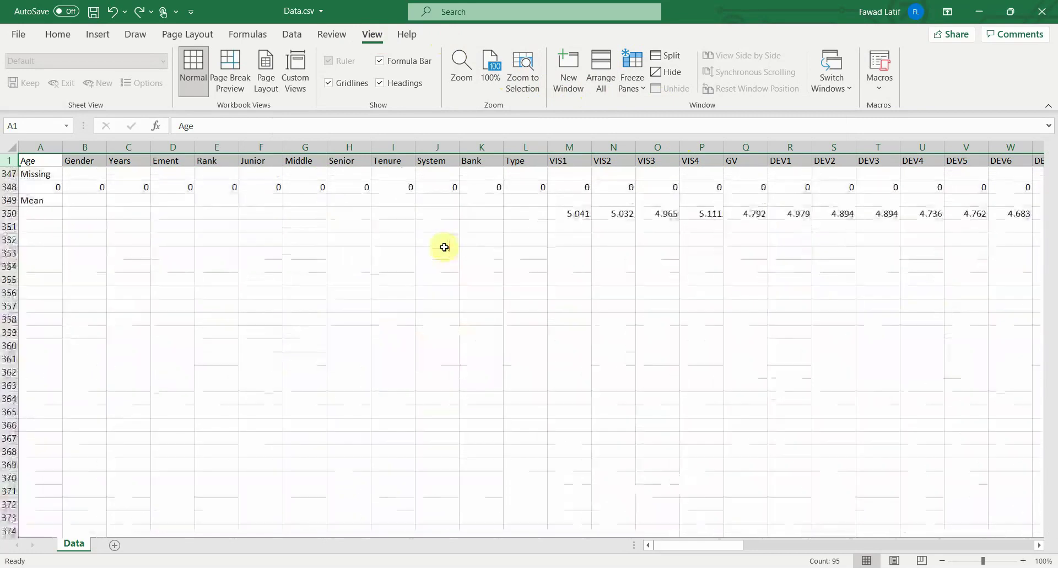
pyautogui.scroll(4, 445, 247)
pyautogui.click(397, 320)
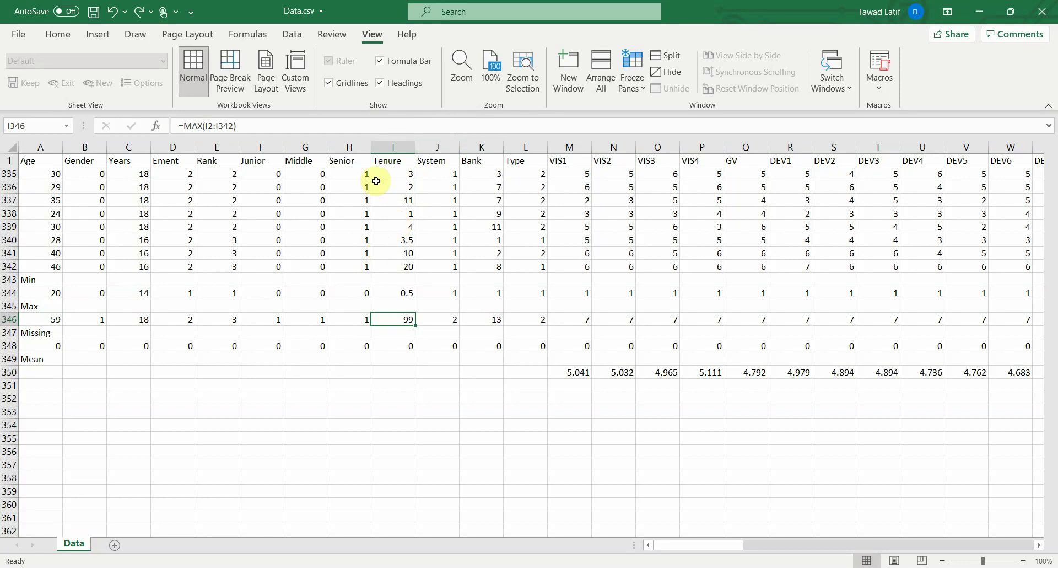
# Highlight Tenure values in column I greater than 45 with light red fill and dark red text.
pyautogui.click(389, 147)
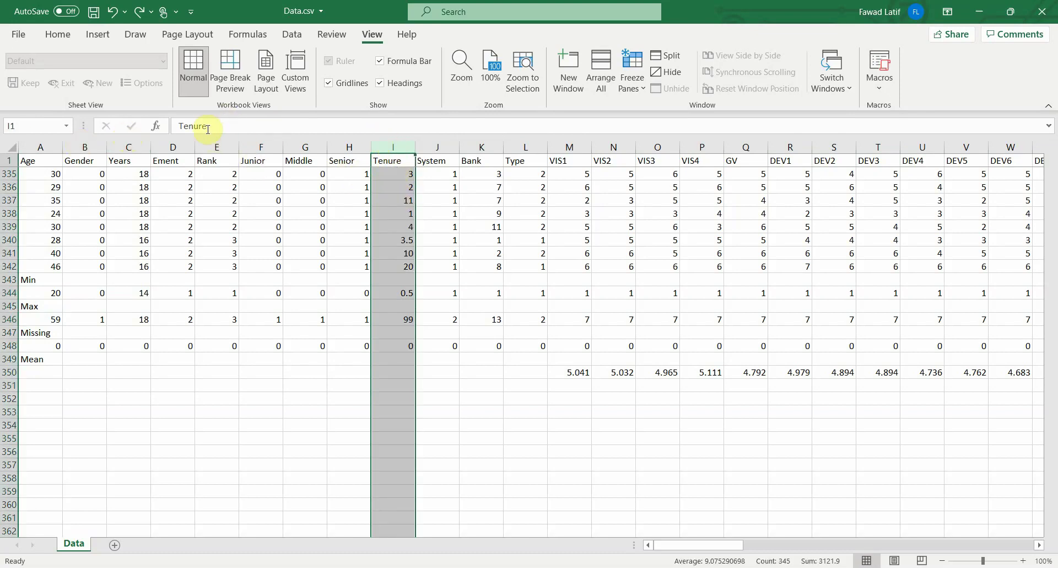
pyautogui.click(56, 39)
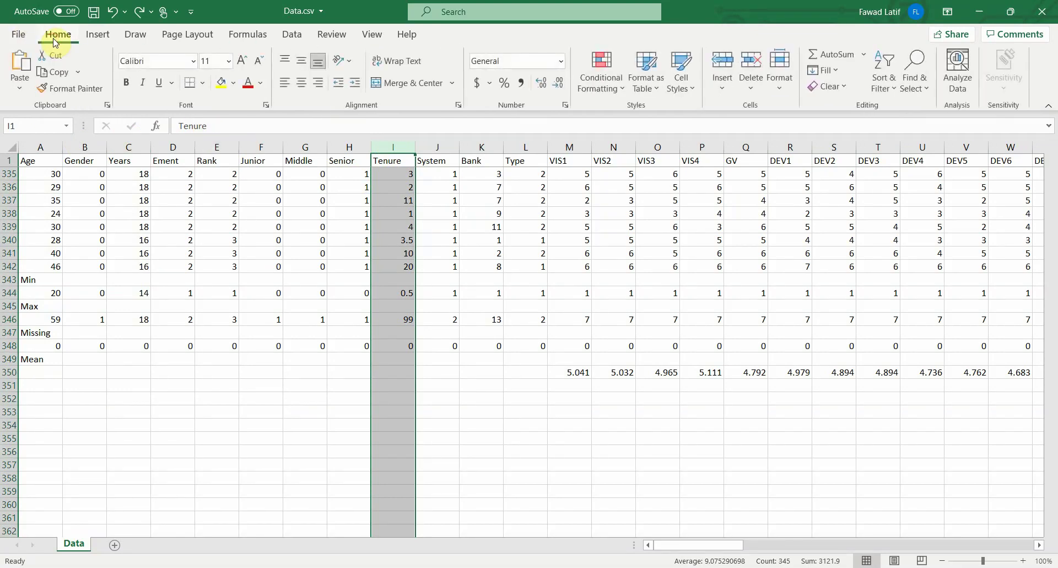
pyautogui.click(609, 87)
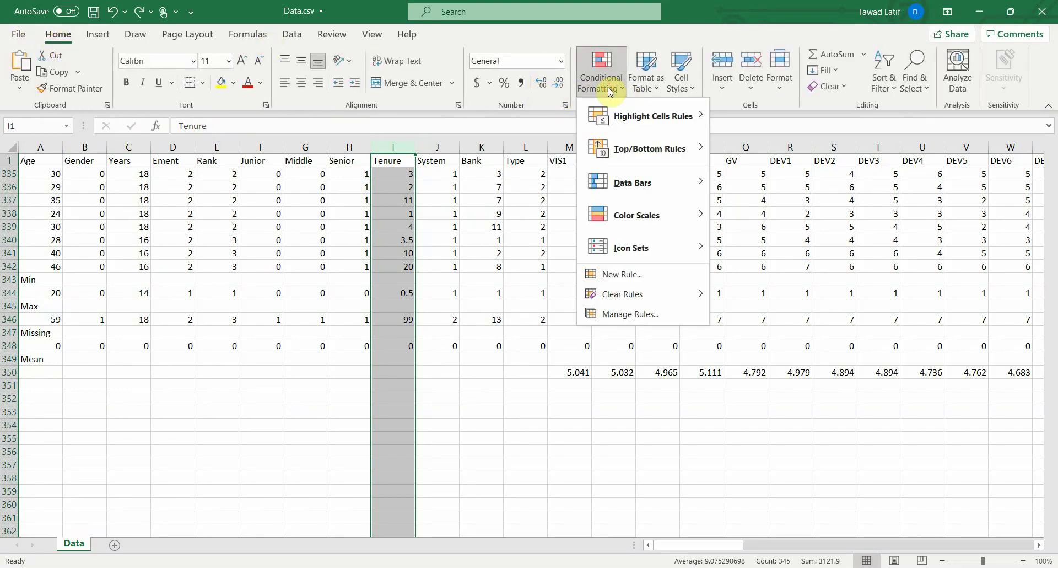
pyautogui.moveTo(663, 120)
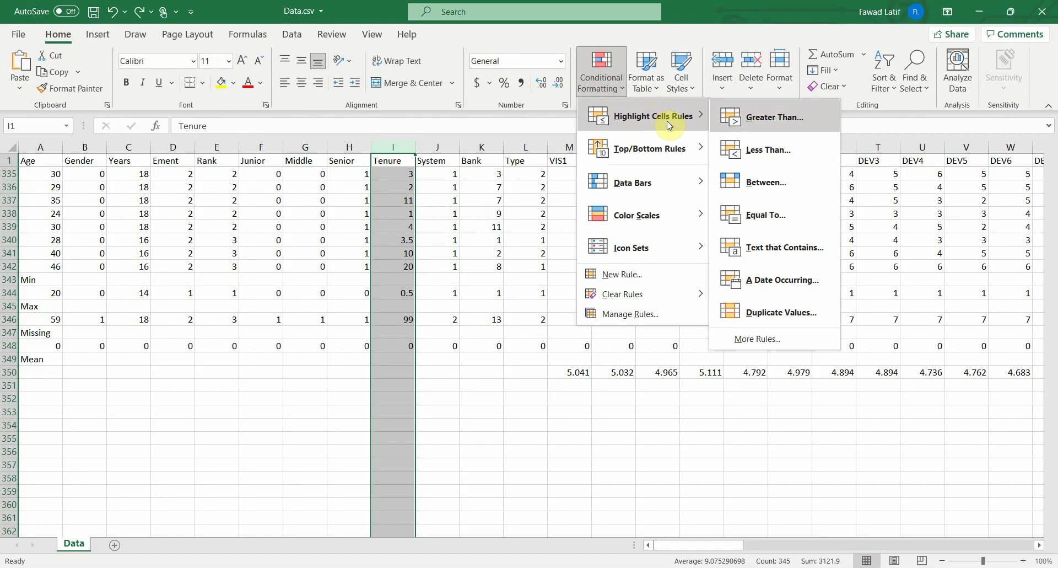
pyautogui.click(743, 123)
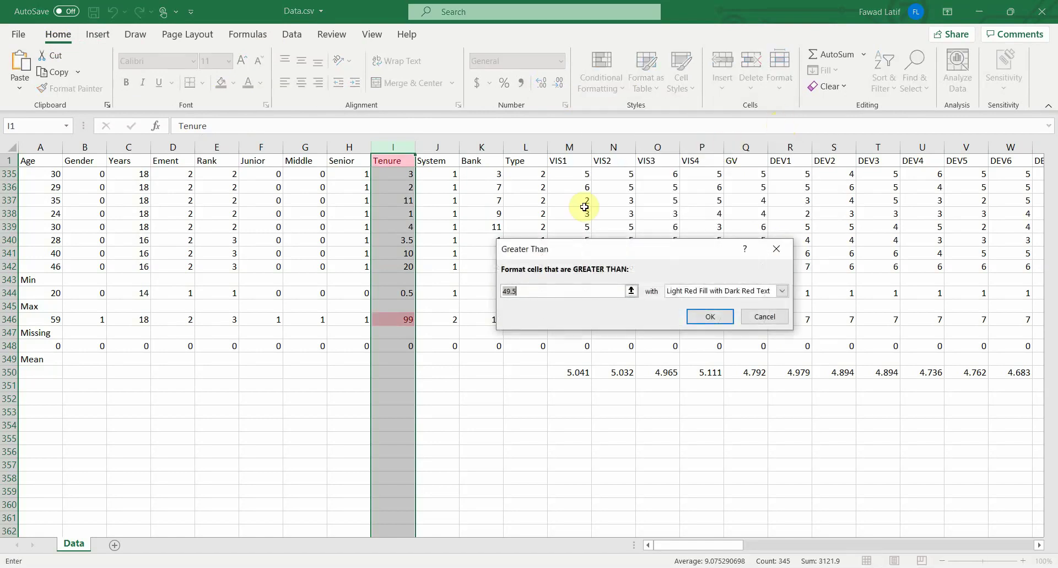
pyautogui.write('45')
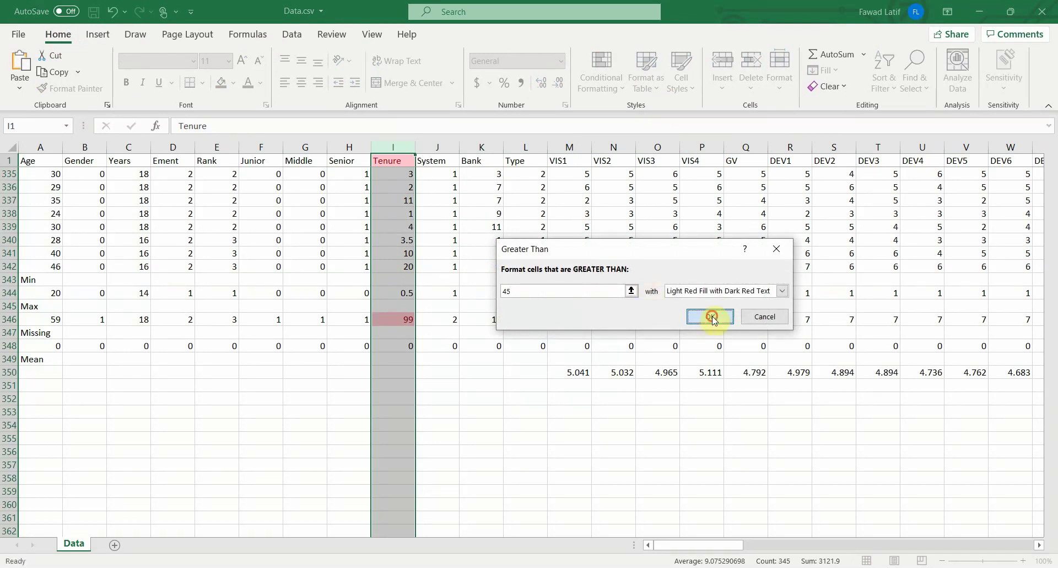
pyautogui.click(710, 317)
pyautogui.scroll(9, 479, 343)
pyautogui.scroll(15, 477, 344)
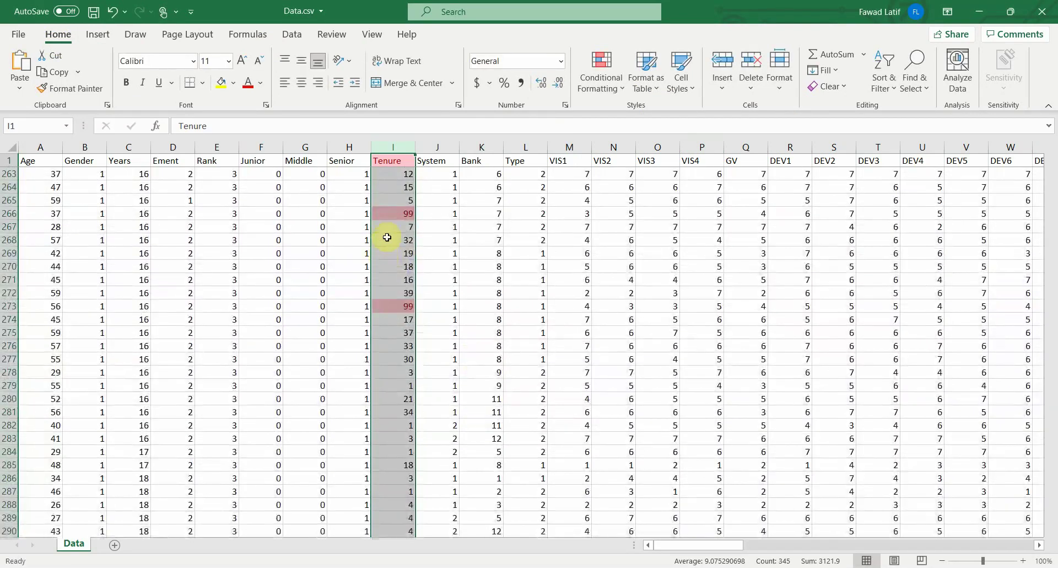
# Review the records in rows 2 through 8, including the 99 Tenure value in row 8.
pyautogui.scroll(8, 386, 243)
pyautogui.scroll(20, 386, 234)
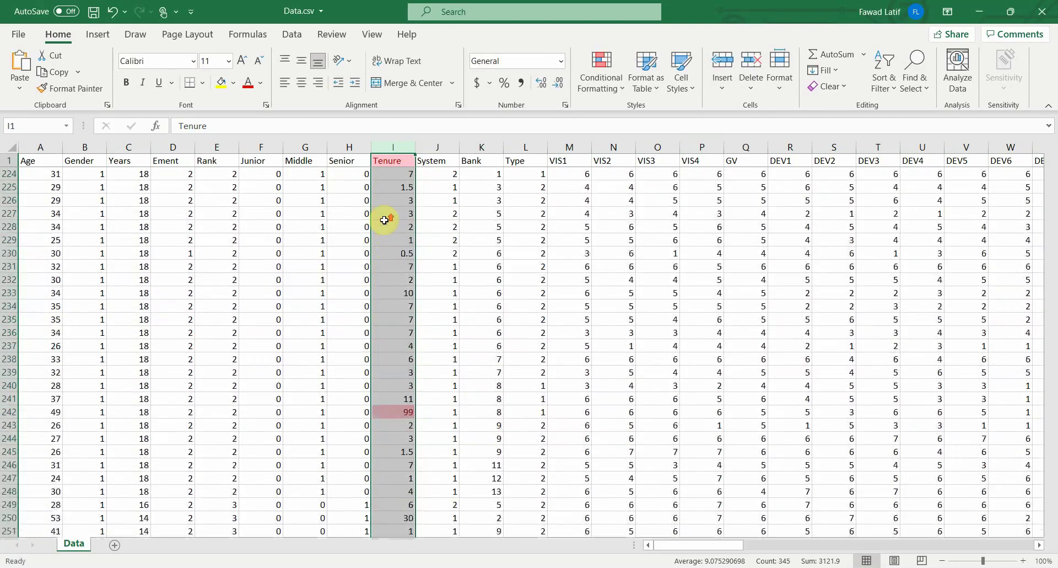
pyautogui.scroll(20, 386, 235)
pyautogui.scroll(13, 386, 226)
pyautogui.click(397, 253)
pyautogui.scroll(-18, 398, 270)
pyautogui.scroll(18, 399, 290)
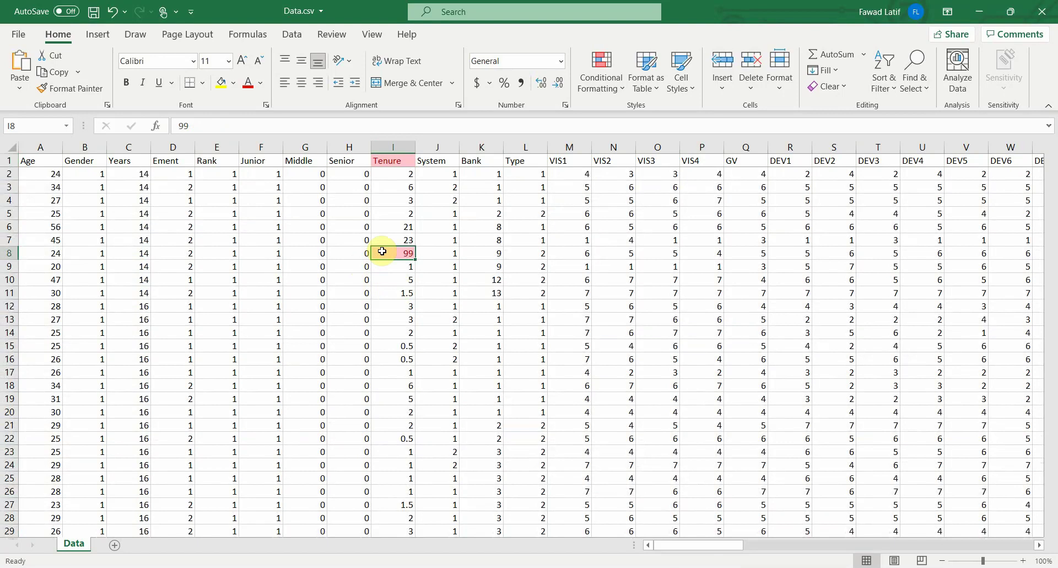
pyautogui.click(11, 254)
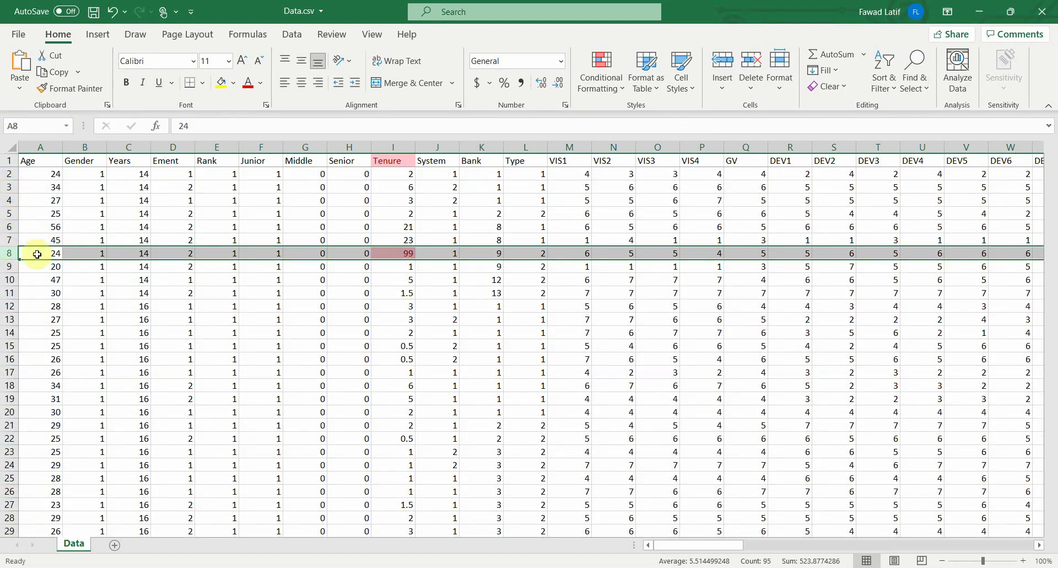
pyautogui.click(8, 173)
pyautogui.click(9, 186)
pyautogui.click(9, 199)
pyautogui.click(11, 212)
pyautogui.click(9, 239)
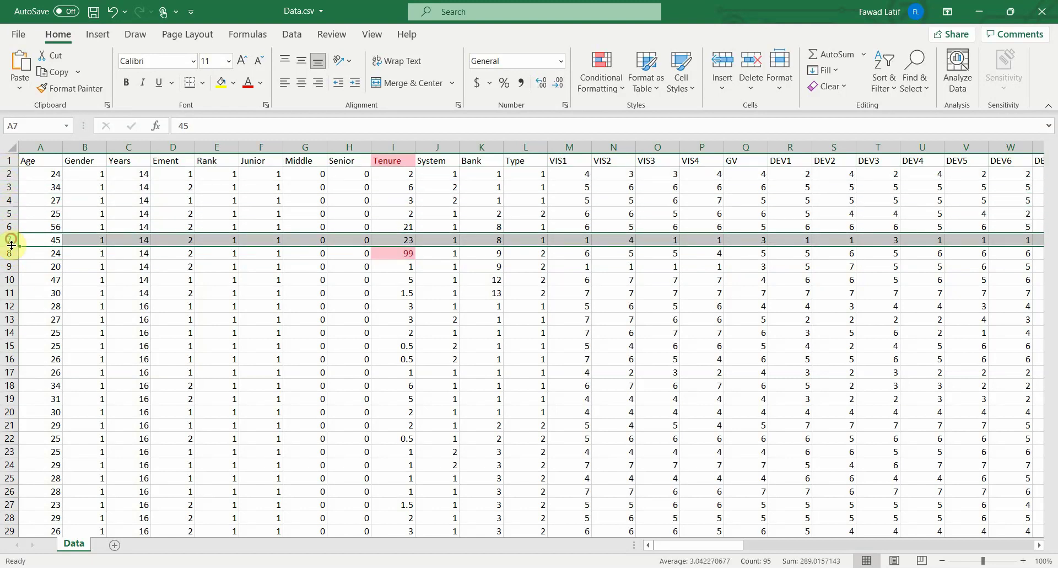
pyautogui.click(10, 253)
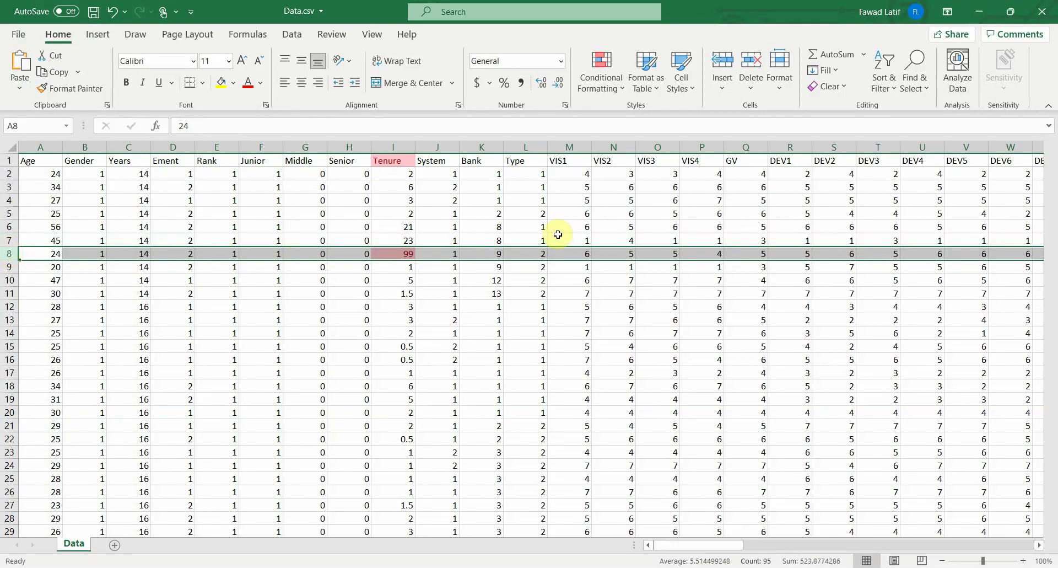
# Undo the greater-than-45 red highlighting after checking the Tenure cells around row 8.
pyautogui.click(399, 254)
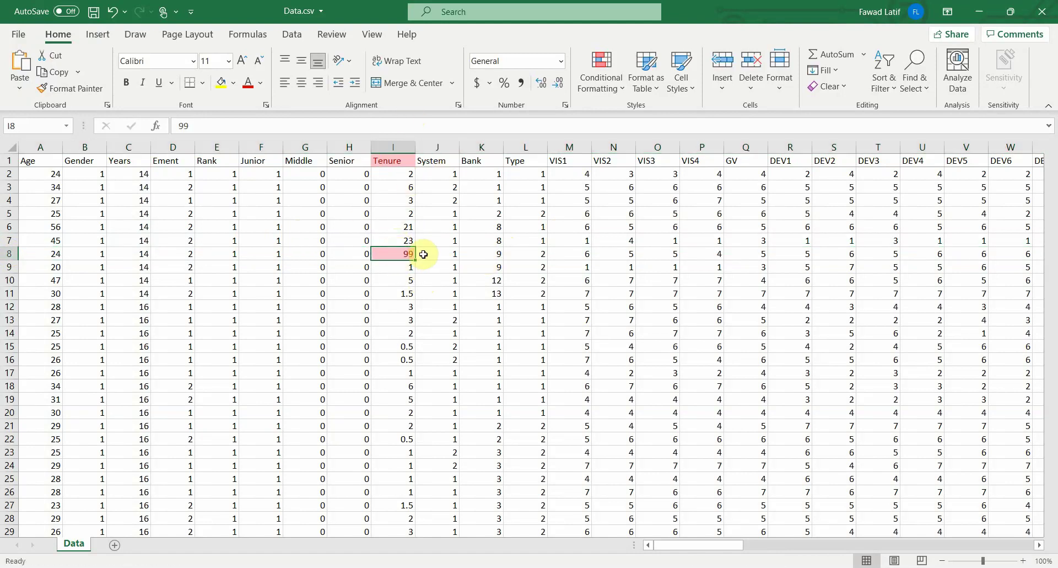
pyautogui.click(393, 252)
pyautogui.scroll(-12, 394, 277)
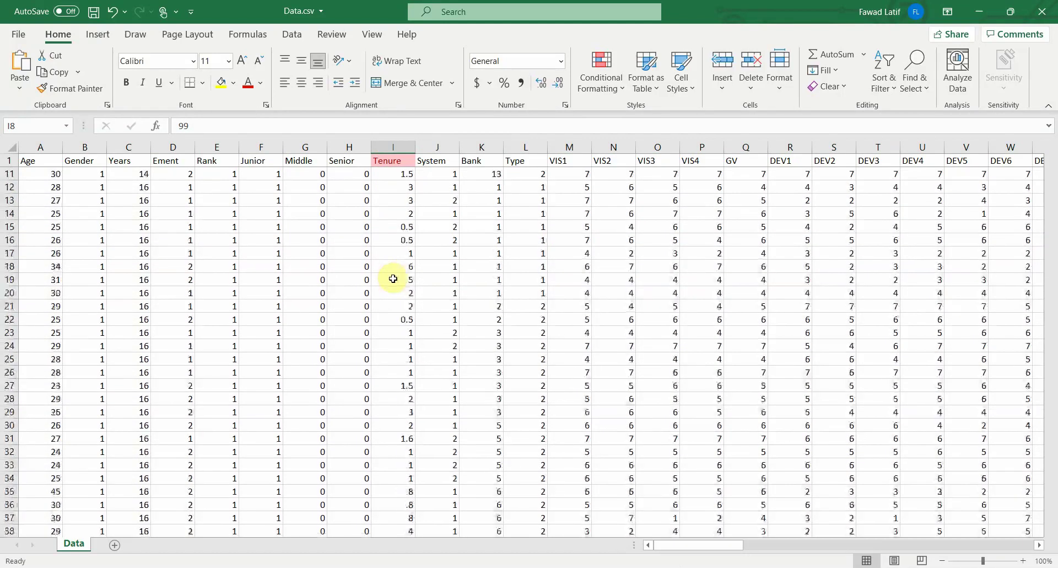
pyautogui.scroll(12, 393, 278)
pyautogui.scroll(-5, 391, 244)
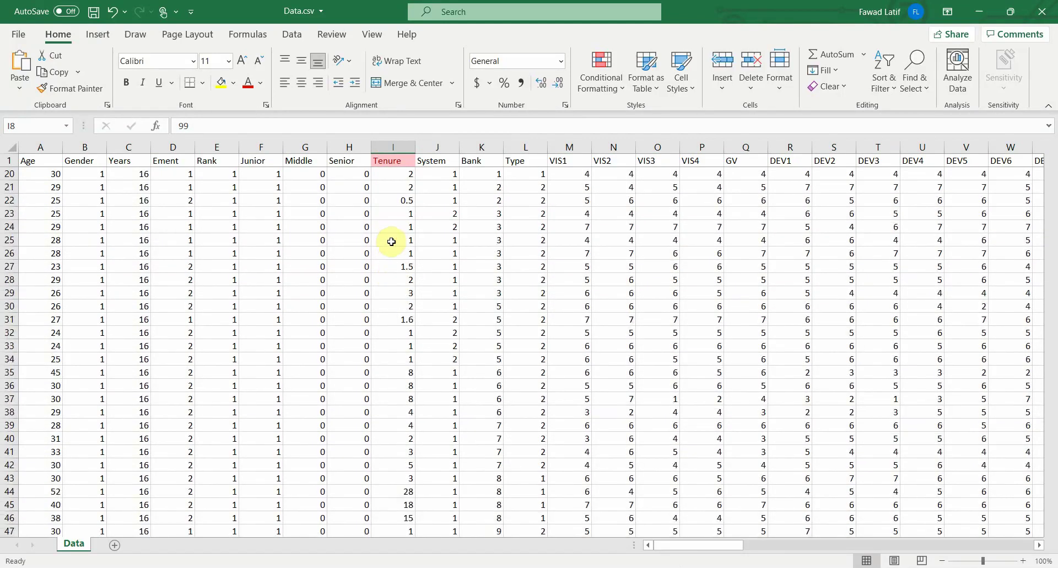
pyautogui.scroll(-8, 391, 242)
pyautogui.scroll(14, 391, 242)
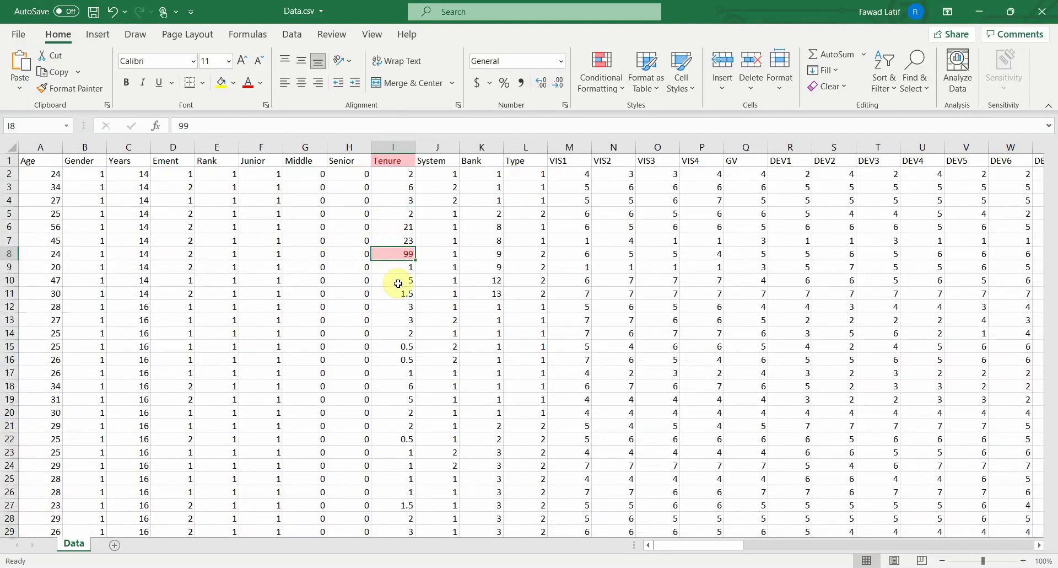
pyautogui.click(382, 279)
pyautogui.click(386, 251)
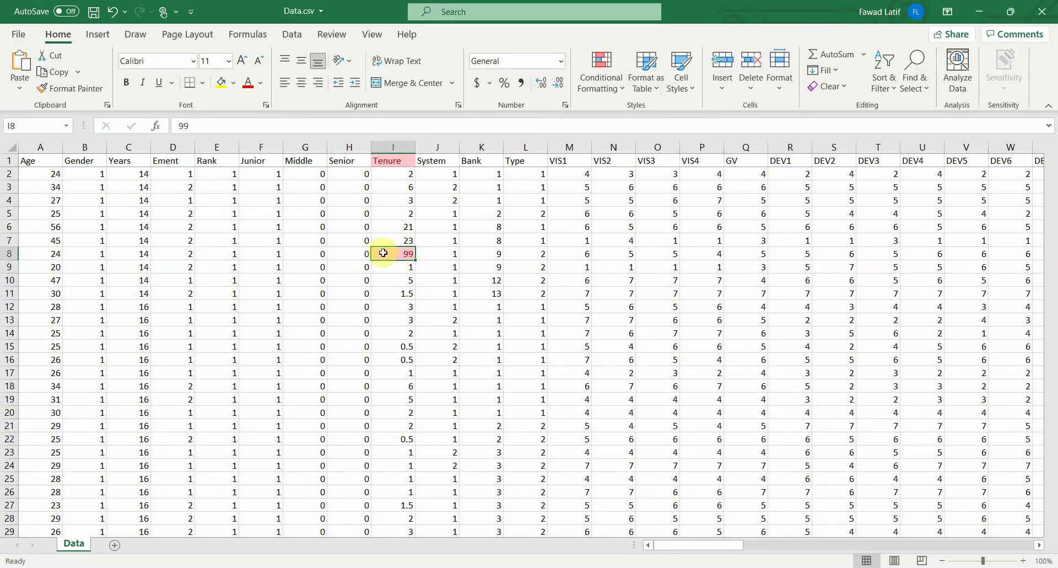
pyautogui.scroll(-16, 384, 254)
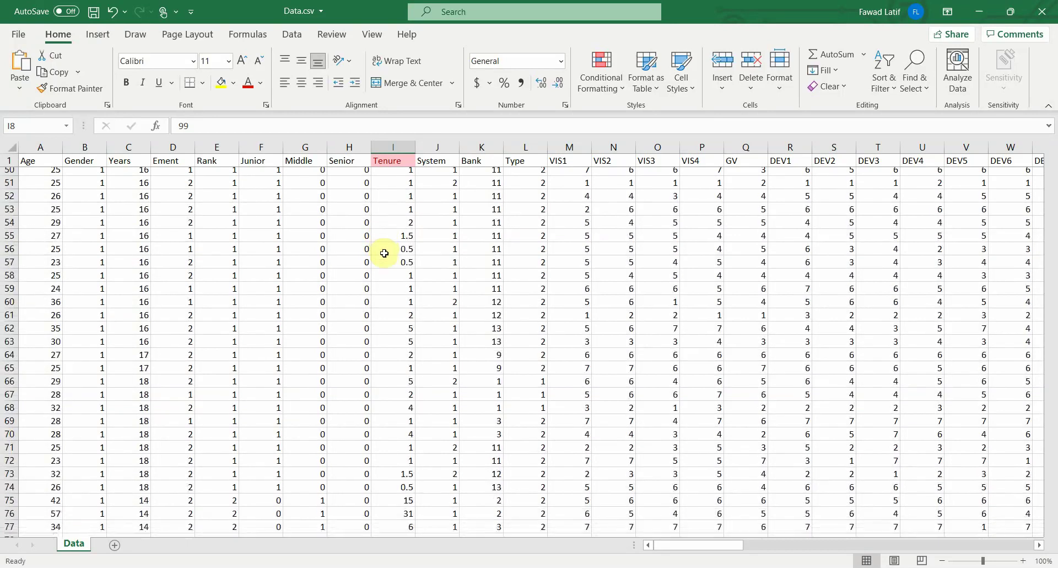
pyautogui.scroll(-20, 384, 253)
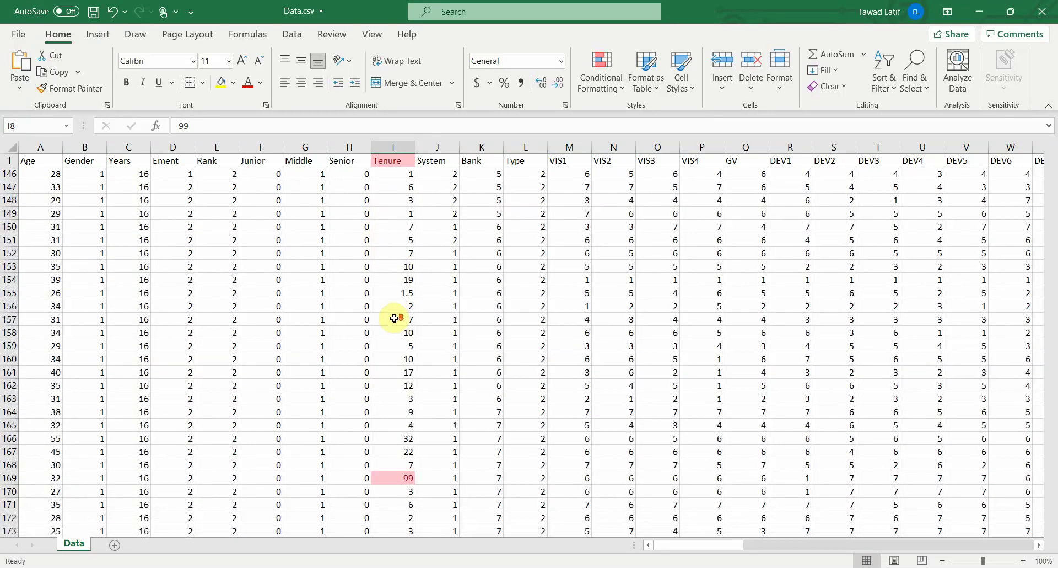
pyautogui.scroll(-7, 395, 318)
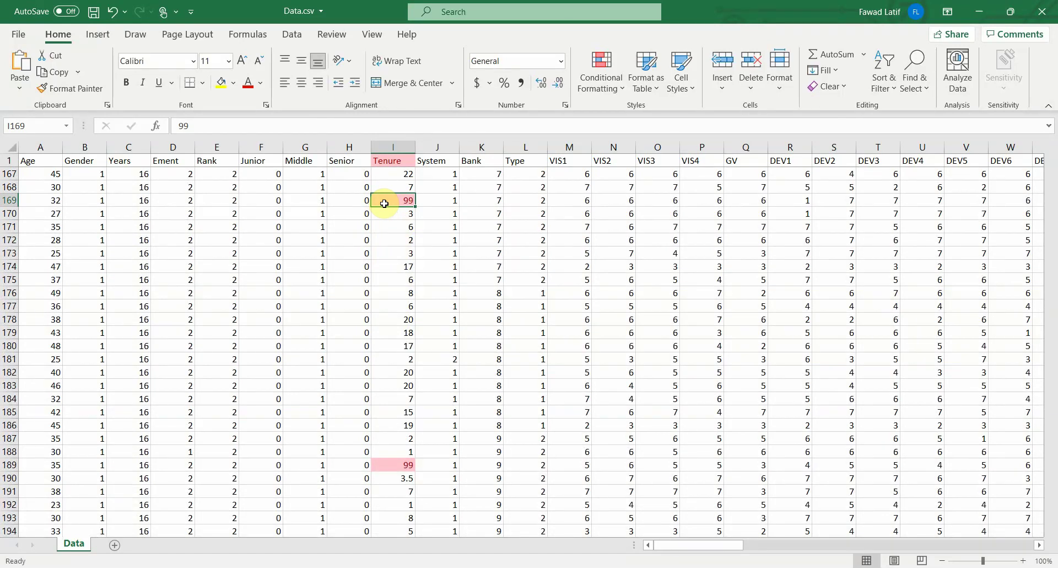
pyautogui.scroll(20, 327, 279)
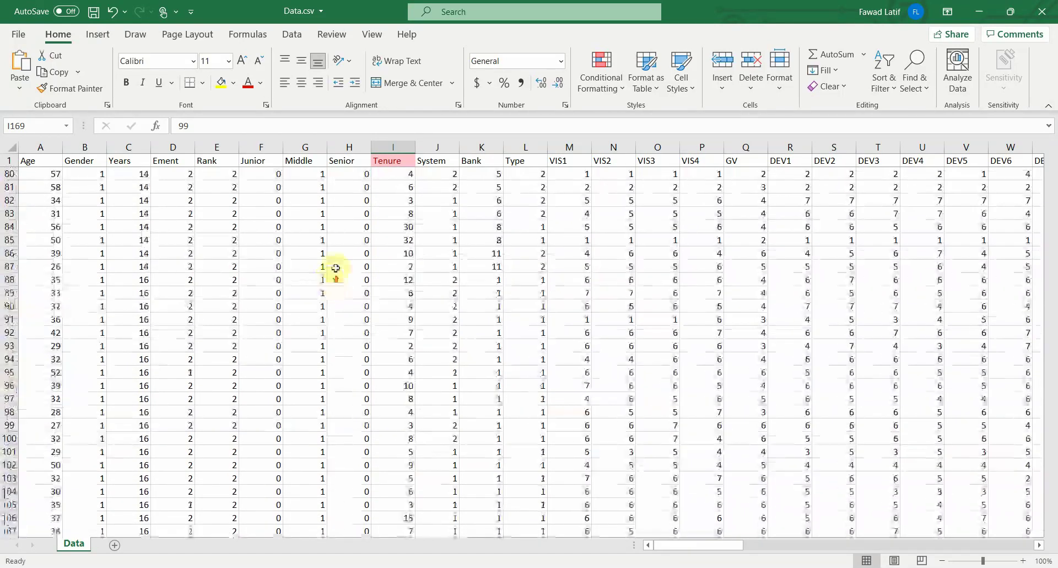
pyautogui.scroll(-5, 531, 292)
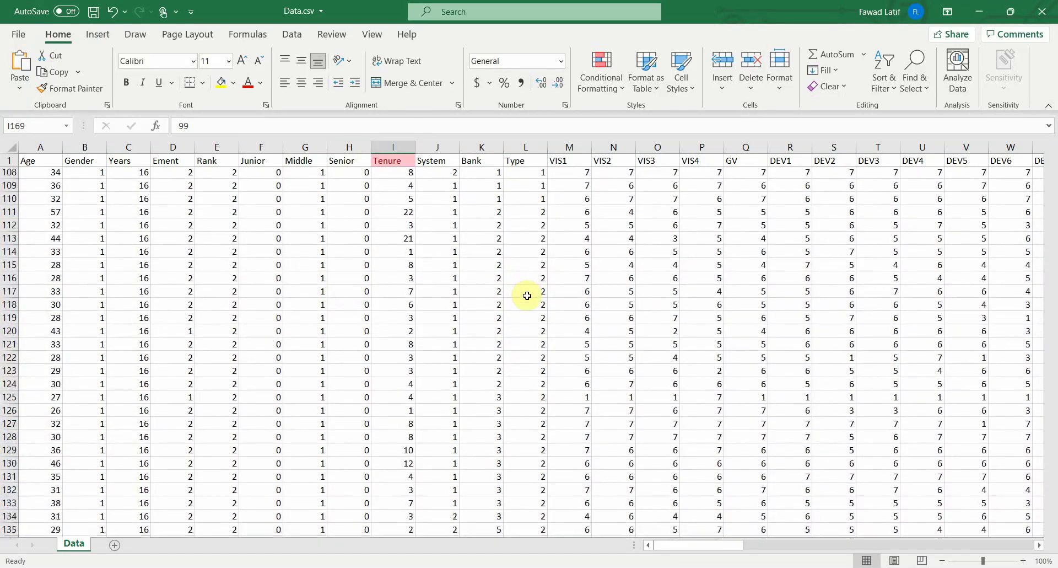
pyautogui.hotkey('ctrl', 'z')
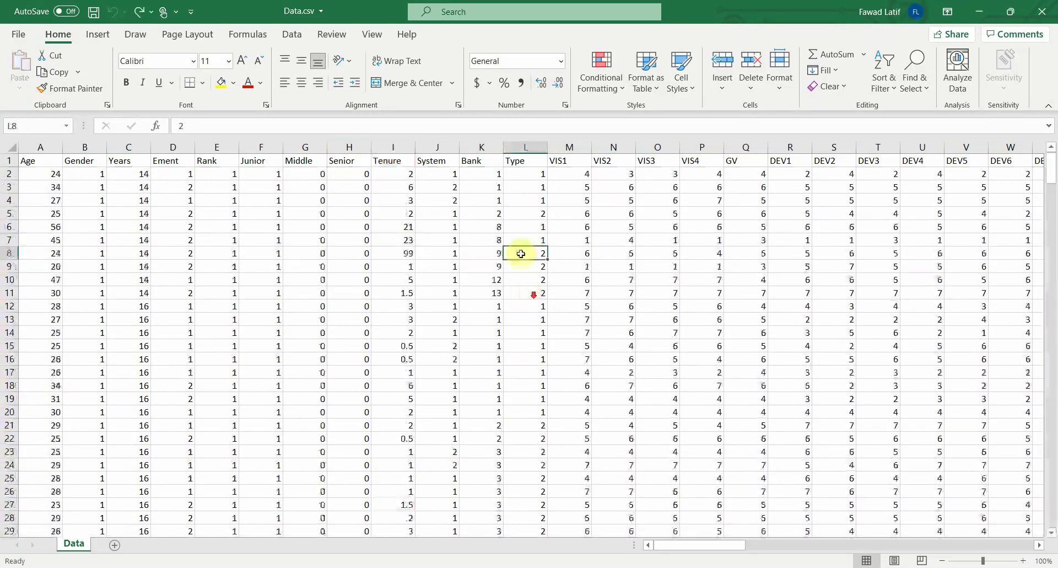
# Delete the VIS1 values in cells M11, M18 and M6.
pyautogui.click(580, 230)
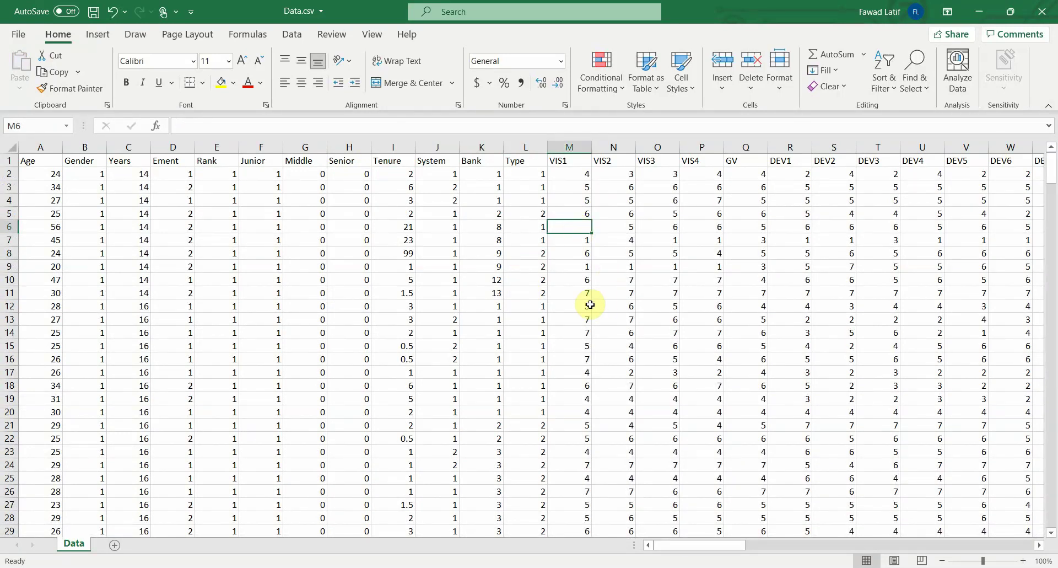
pyautogui.click(570, 291)
pyautogui.press('Delete')
pyautogui.click(571, 386)
pyautogui.press('Delete')
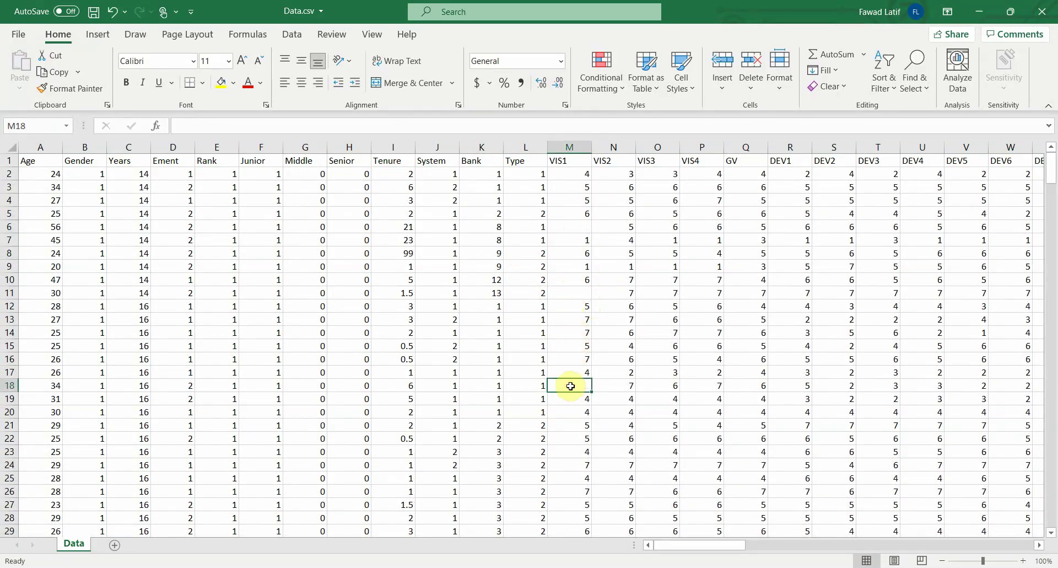
pyautogui.click(473, 348)
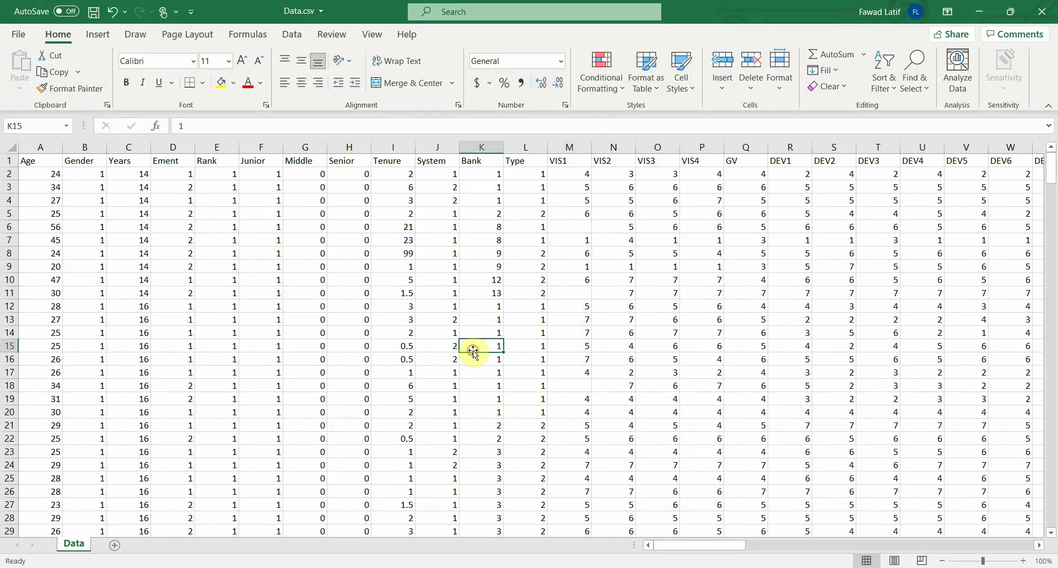
pyautogui.click(582, 230)
pyautogui.press('Delete')
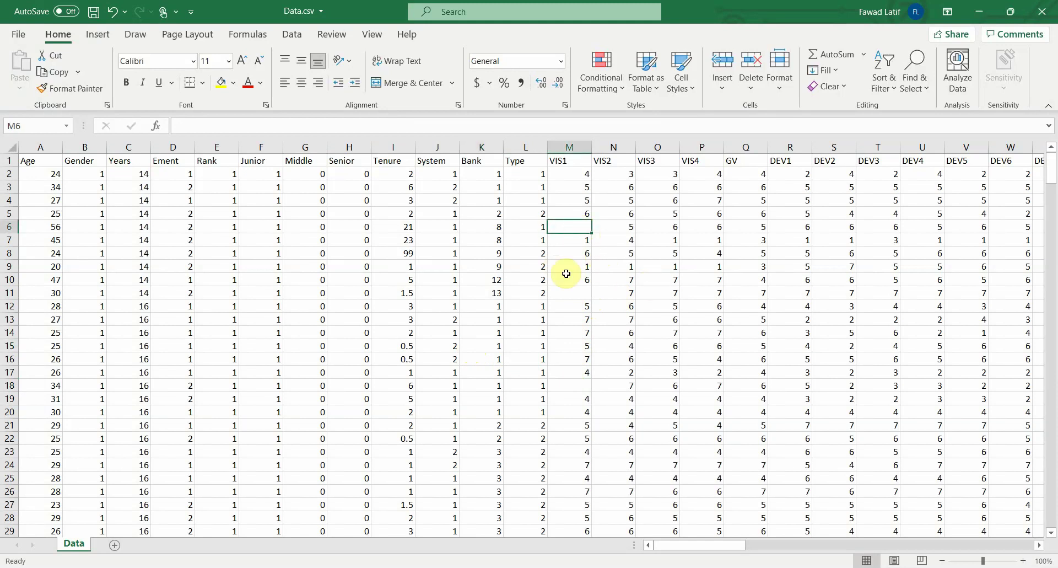
# Verify the VIS1 cells in rows 6, 11 and 18 are now empty.
pyautogui.click(568, 373)
pyautogui.click(555, 229)
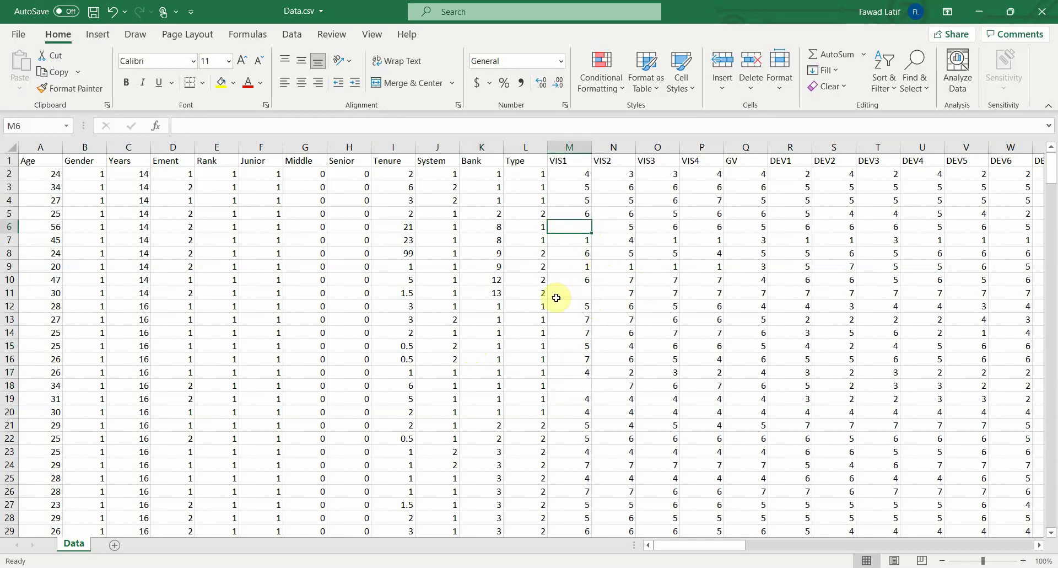
pyautogui.click(557, 298)
pyautogui.click(564, 387)
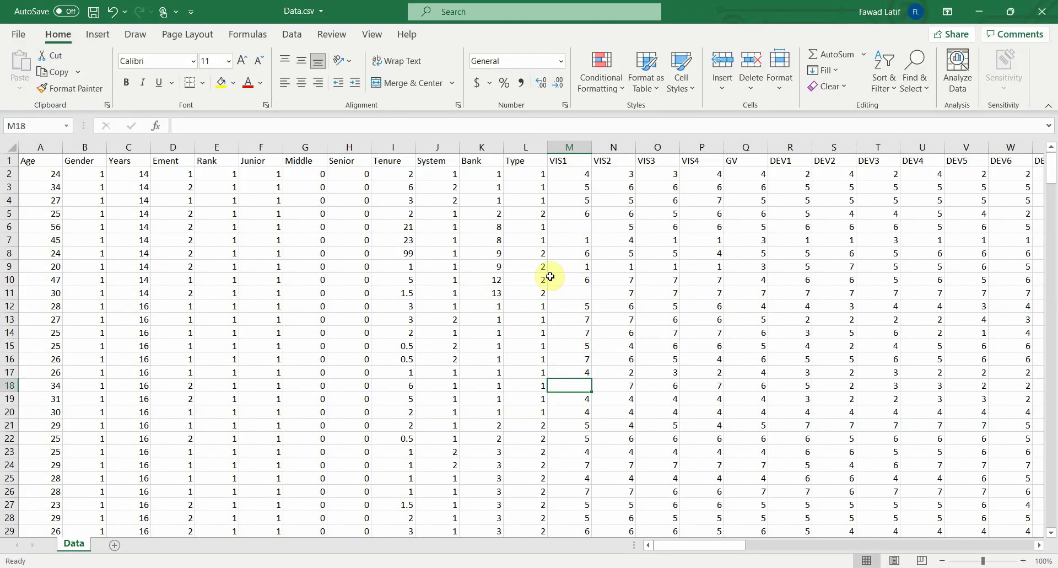
pyautogui.click(571, 223)
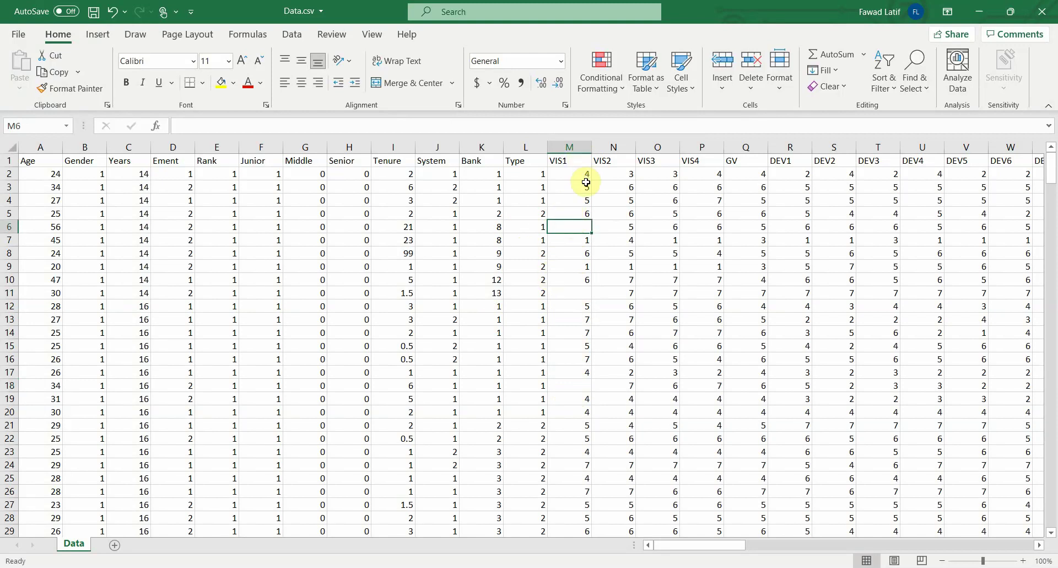
# Select the whole survey data range from the sheet start to the last used cell.
pyautogui.hotkey('ctrl', 'Home')
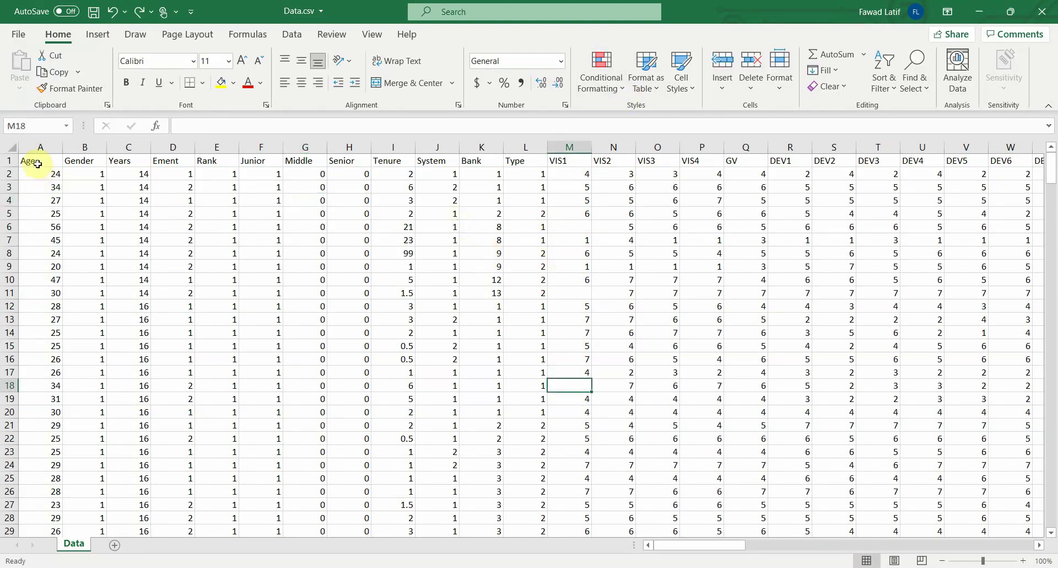
pyautogui.hotkey('ctrl', 'shift', 'End')
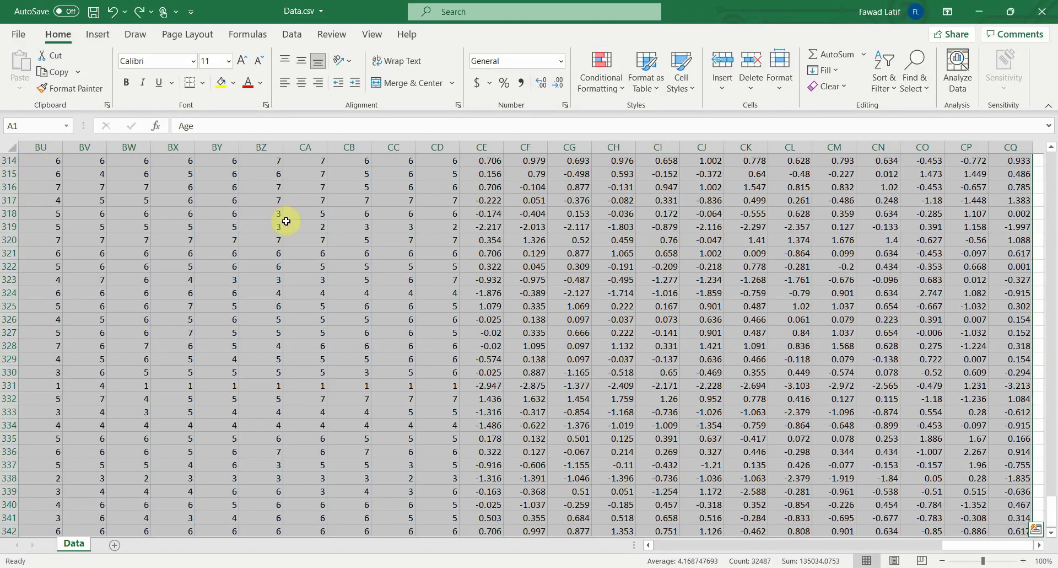
pyautogui.scroll(20, 221, 166)
pyautogui.keyDown('ctrl'); pyautogui.click(397, 186); pyautogui.keyUp('ctrl')
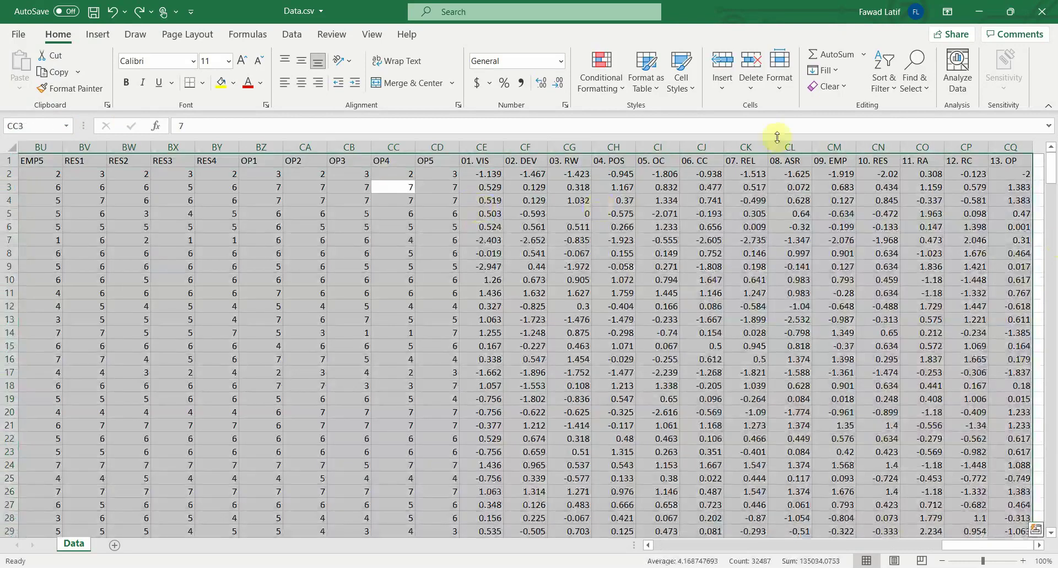
# Use Go To Special with Blanks to select only the empty cells.
pyautogui.click(914, 80)
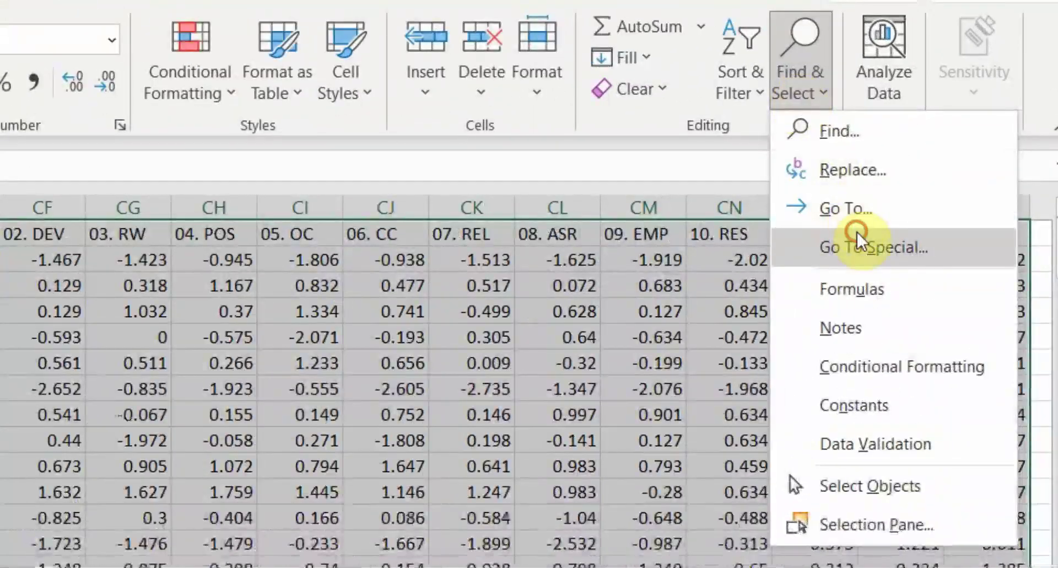
pyautogui.click(879, 229)
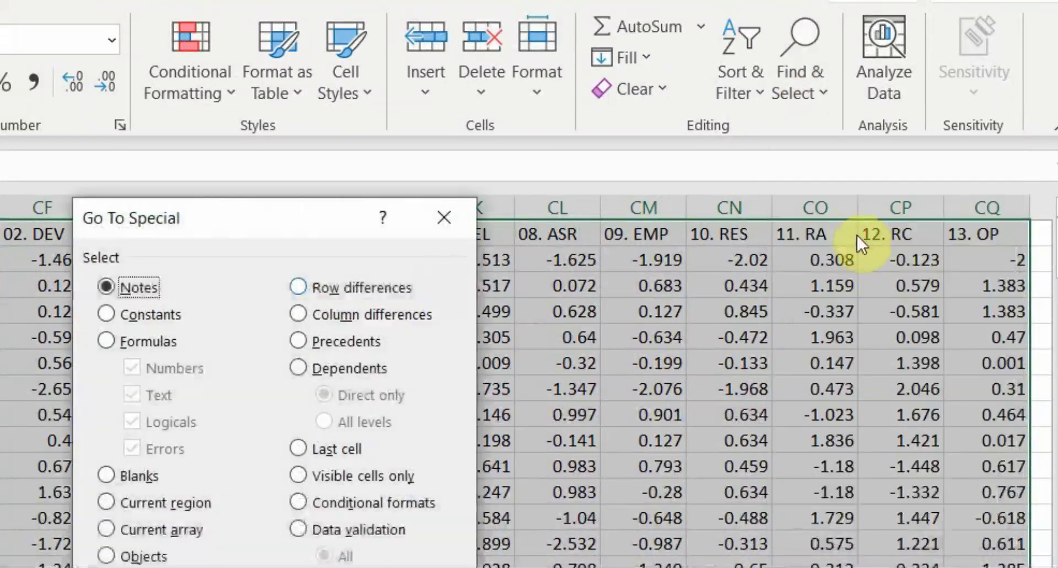
pyautogui.moveTo(196, 213); pyautogui.dragTo(523, 167)
pyautogui.click(439, 425)
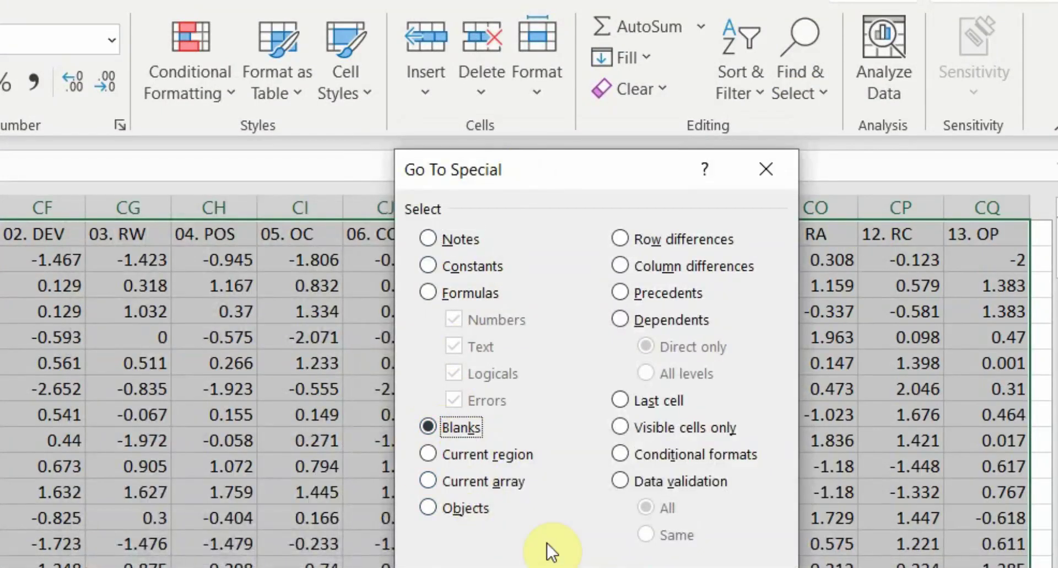
pyautogui.click(579, 565)
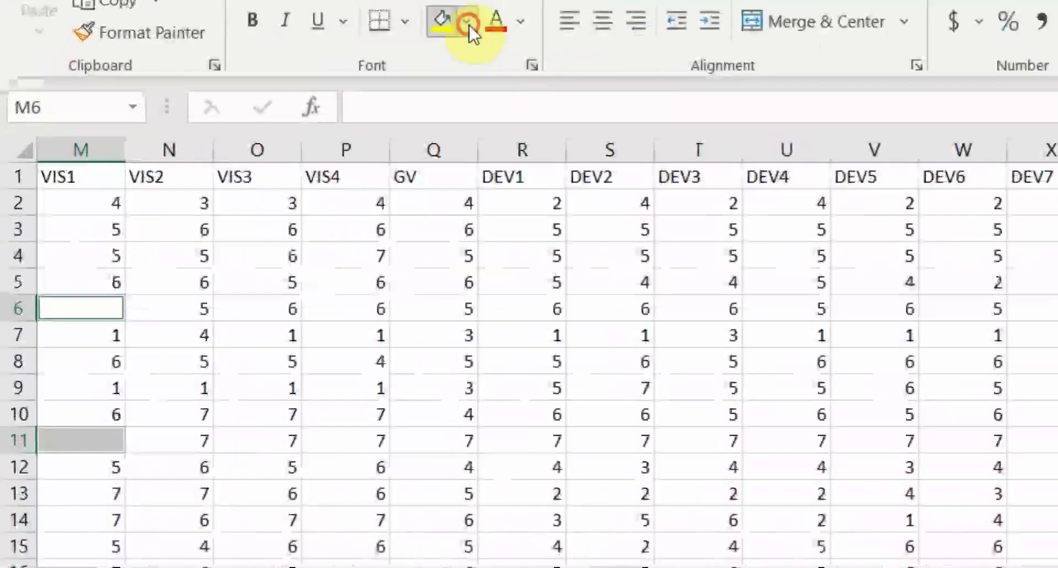
# Give the selected blank cells a dark blue fill, then zoom out to review them.
pyautogui.click(233, 83)
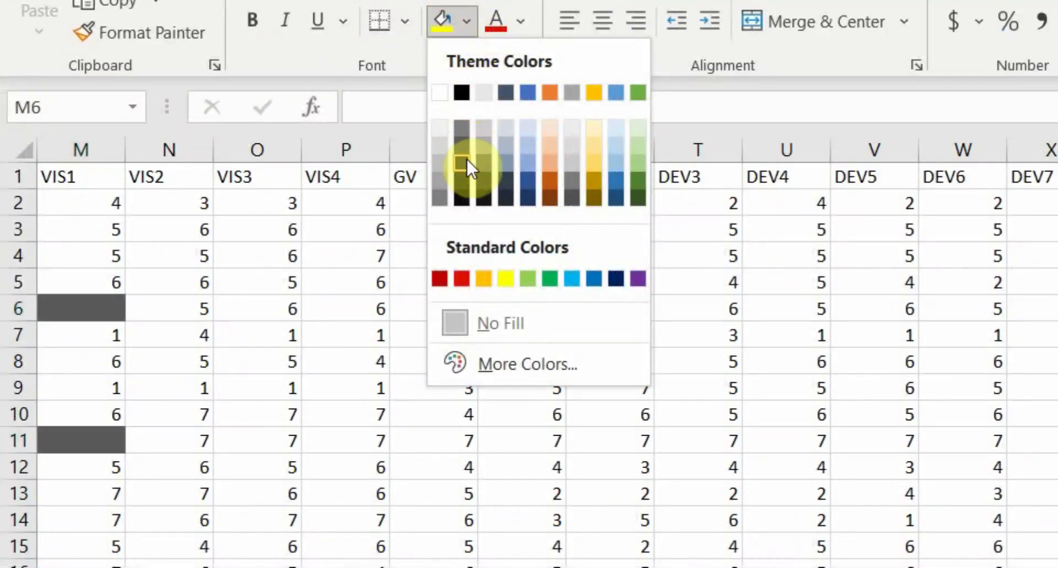
pyautogui.click(523, 183)
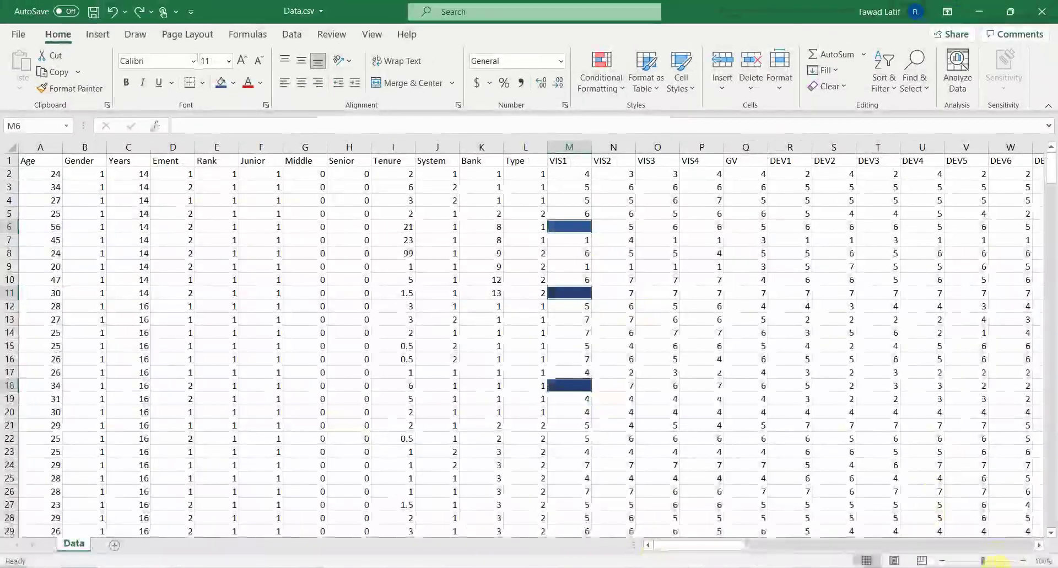
pyautogui.click(942, 560)
pyautogui.click(942, 561)
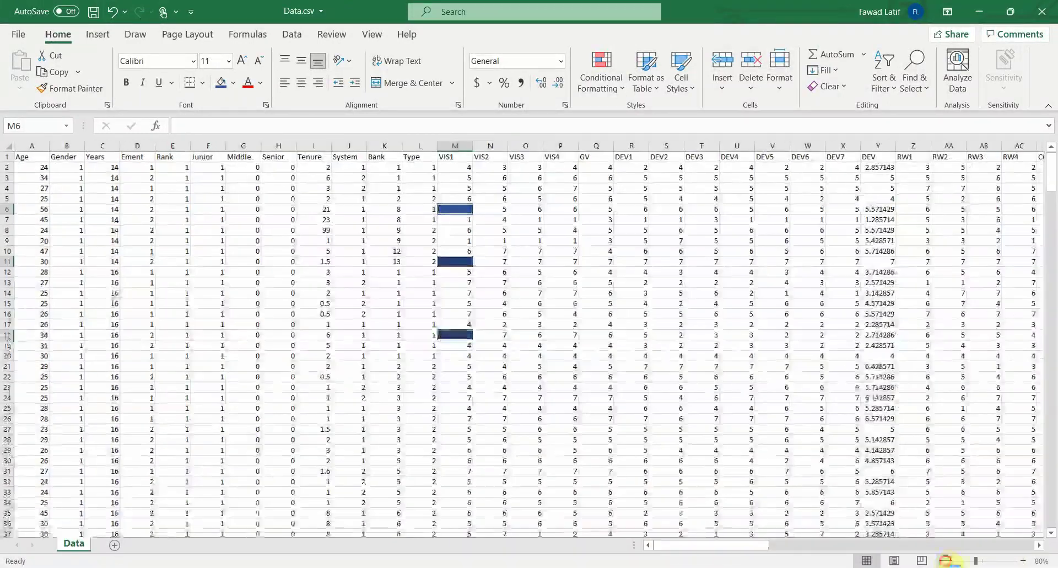
pyautogui.click(942, 560)
pyautogui.click(942, 561)
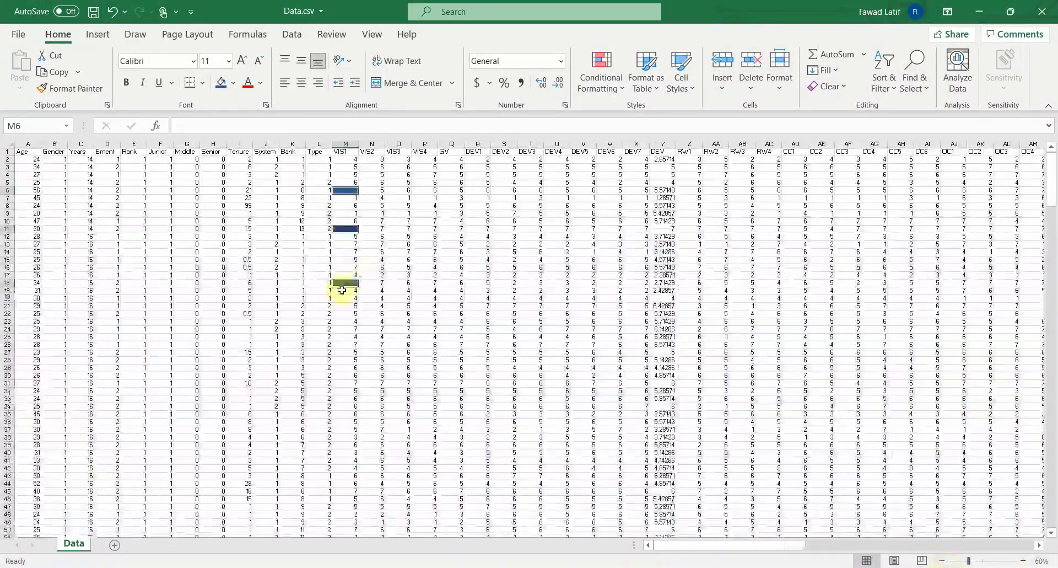
pyautogui.scroll(-6, 440, 314)
pyautogui.scroll(6, 440, 314)
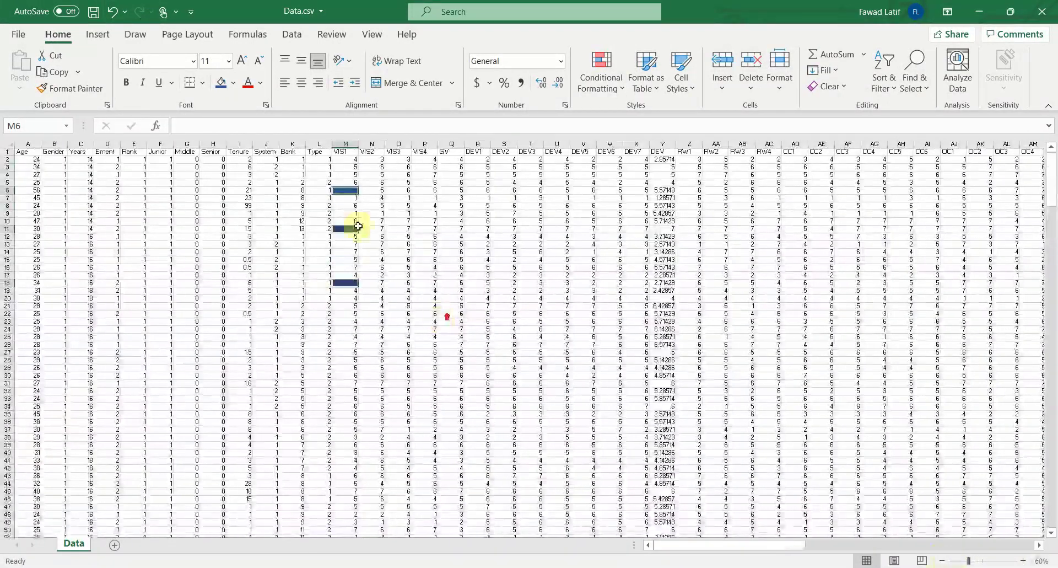
pyautogui.click(8, 189)
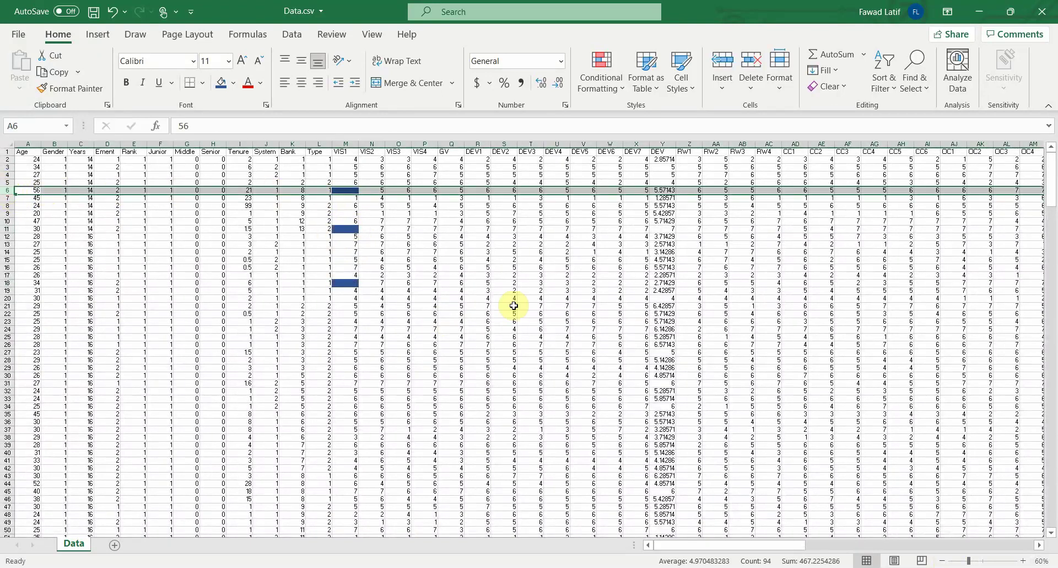
pyautogui.click(1024, 560)
pyautogui.click(1024, 560)
pyautogui.click(1024, 560)
pyautogui.click(1024, 560)
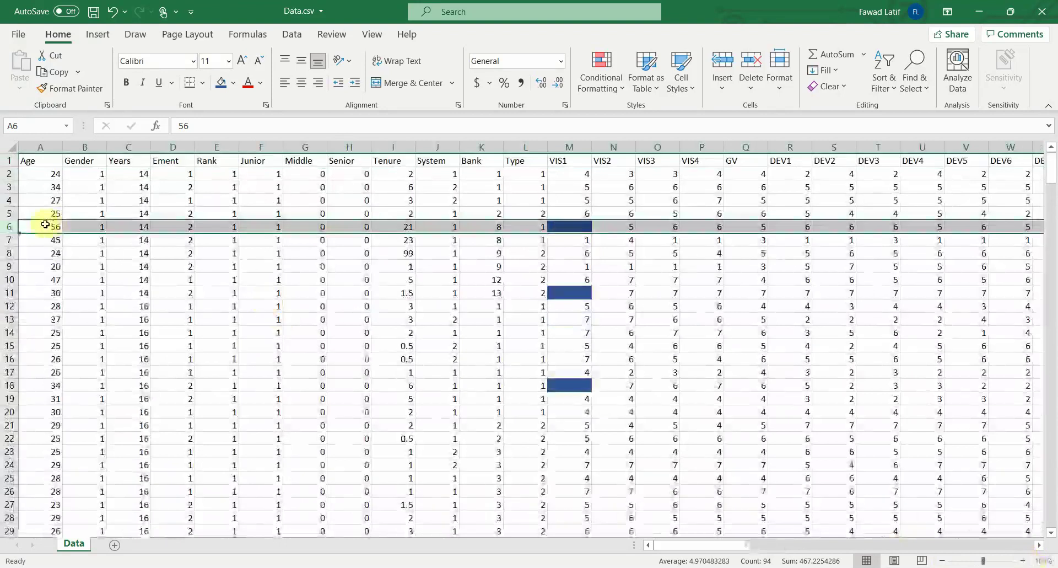
pyautogui.click(12, 293)
pyautogui.click(13, 385)
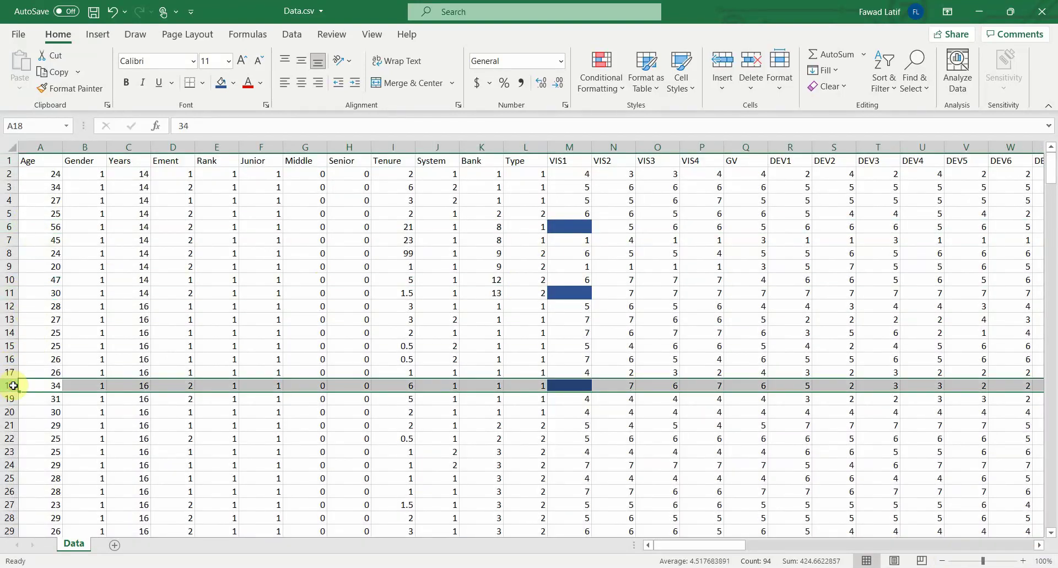
pyautogui.click(568, 225)
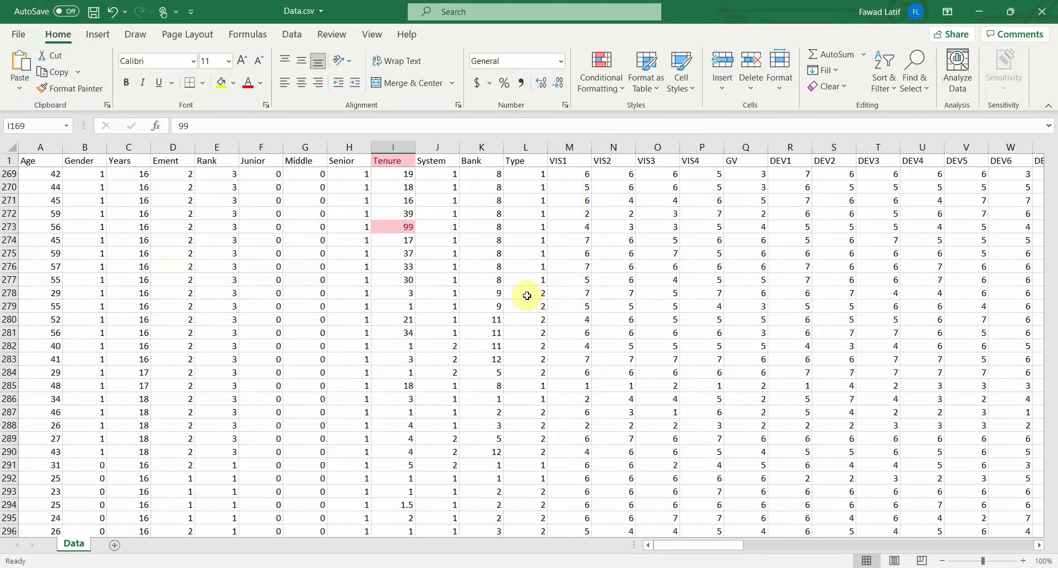
pyautogui.scroll(-20, 527, 293)
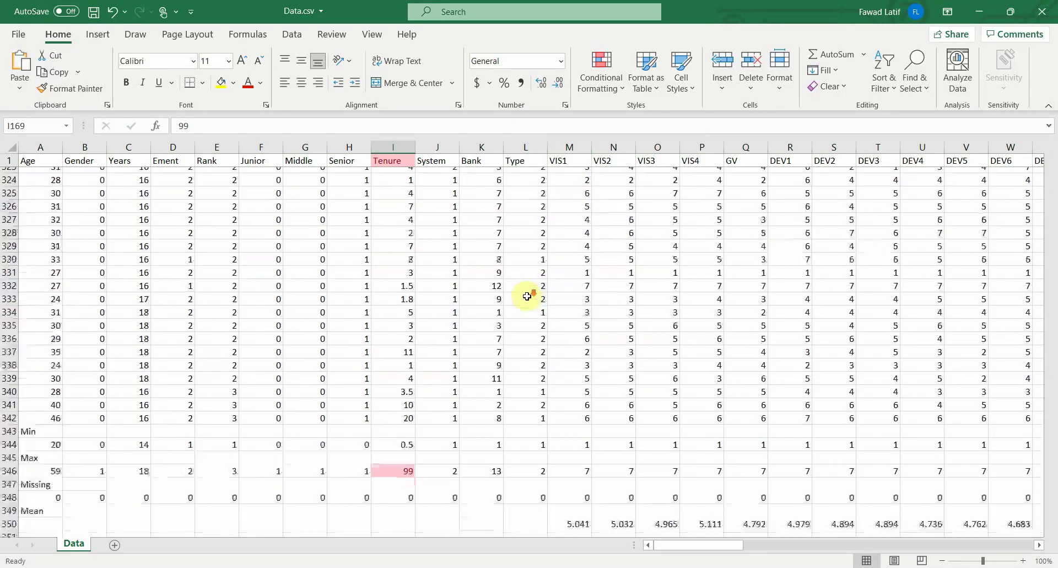
pyautogui.scroll(1, 527, 296)
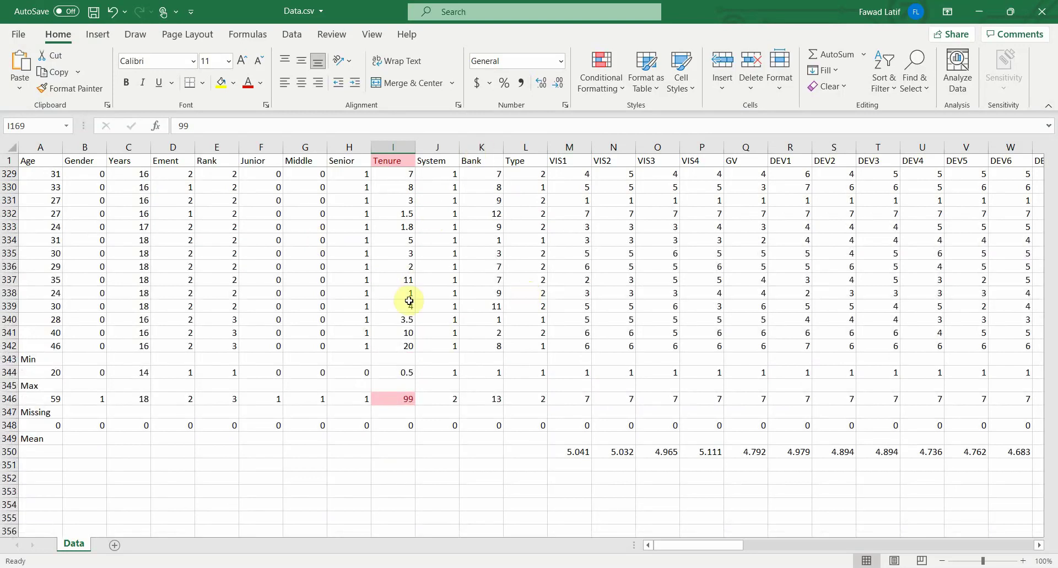
pyautogui.click(566, 448)
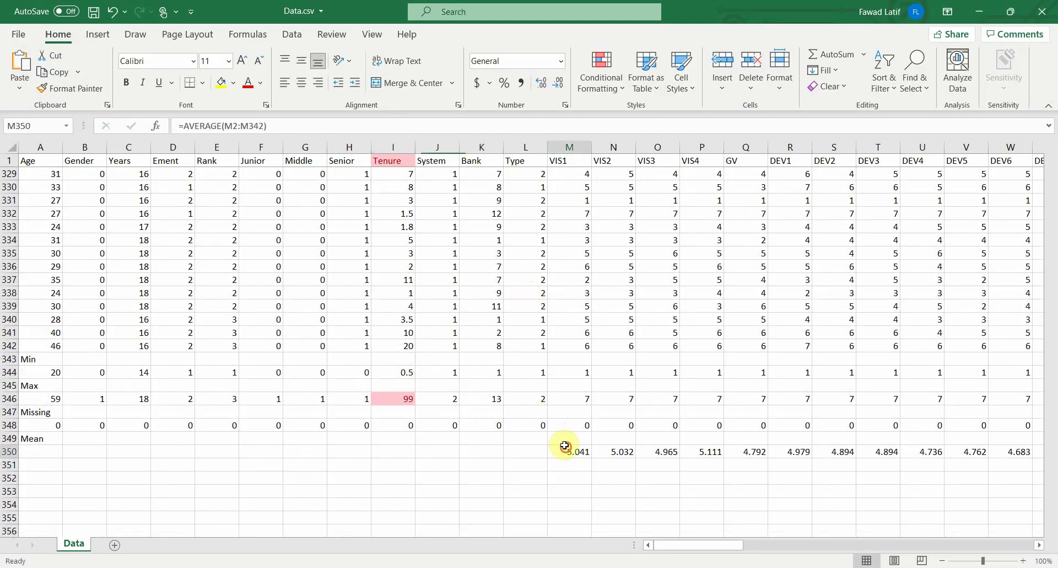
pyautogui.click(627, 448)
pyautogui.click(659, 451)
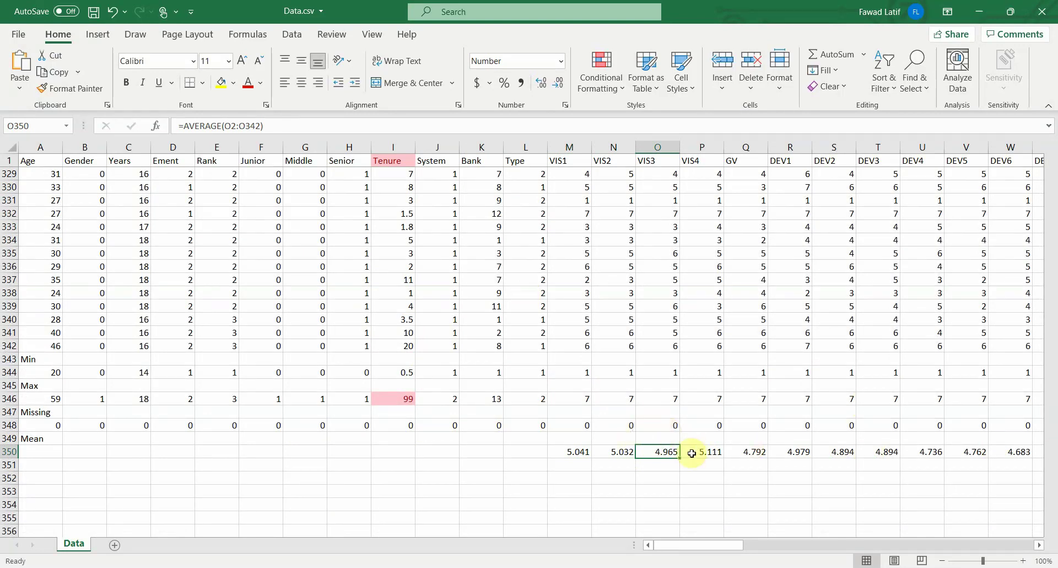
pyautogui.click(516, 373)
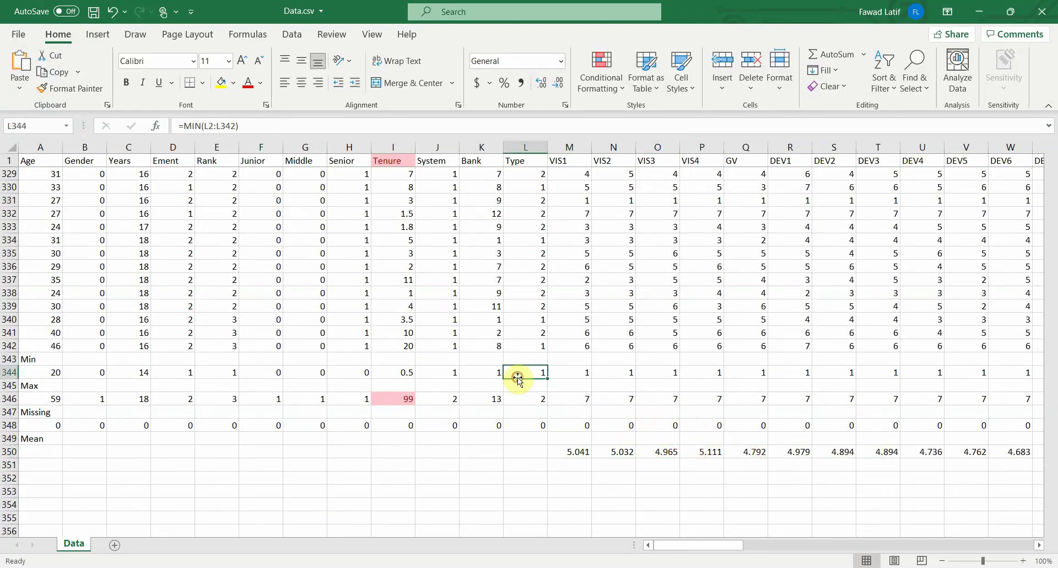
pyautogui.click(581, 369)
pyautogui.click(582, 397)
pyautogui.click(620, 397)
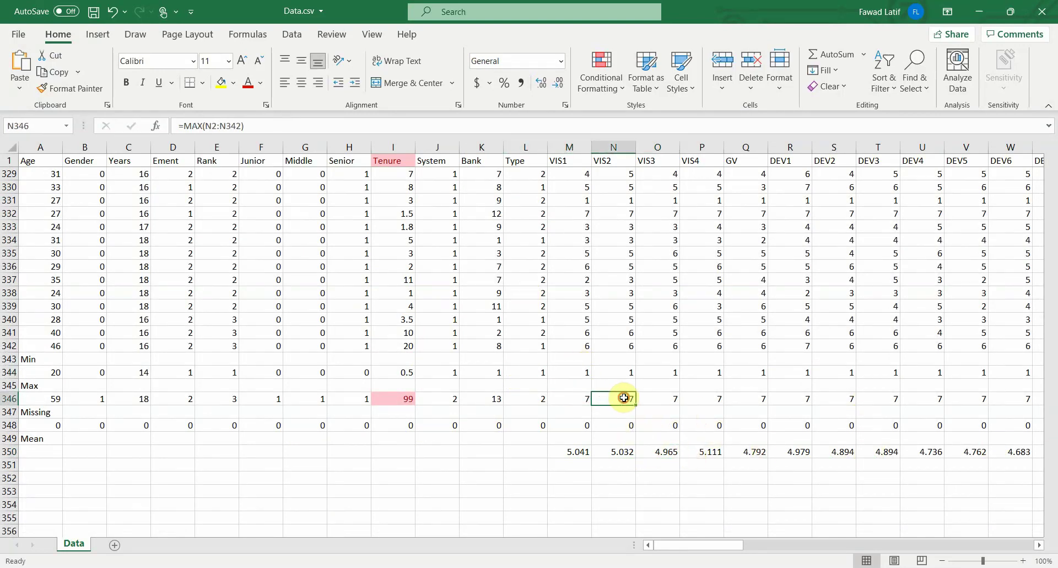
pyautogui.click(633, 383)
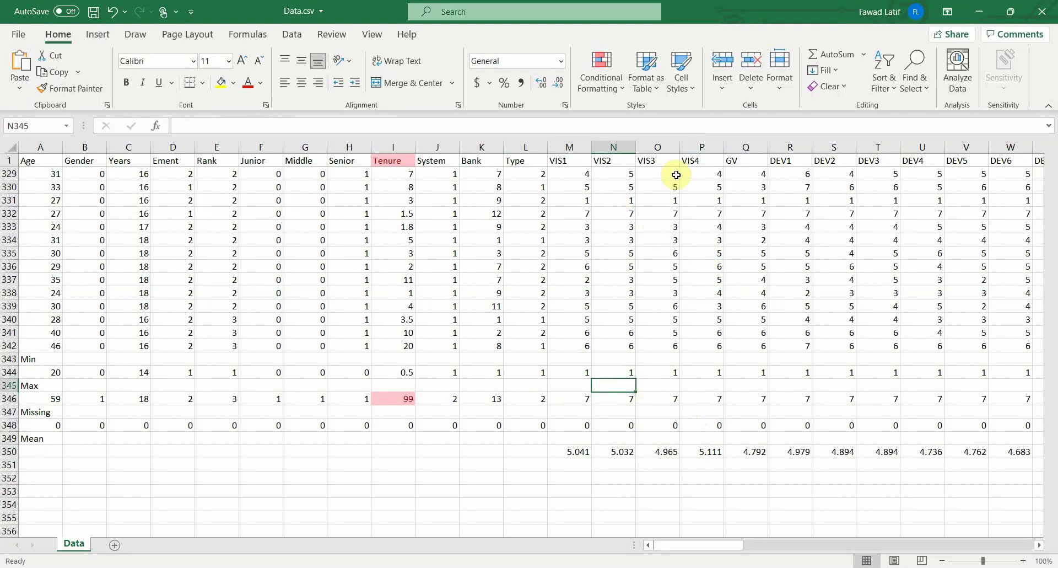
pyautogui.scroll(20, 574, 259)
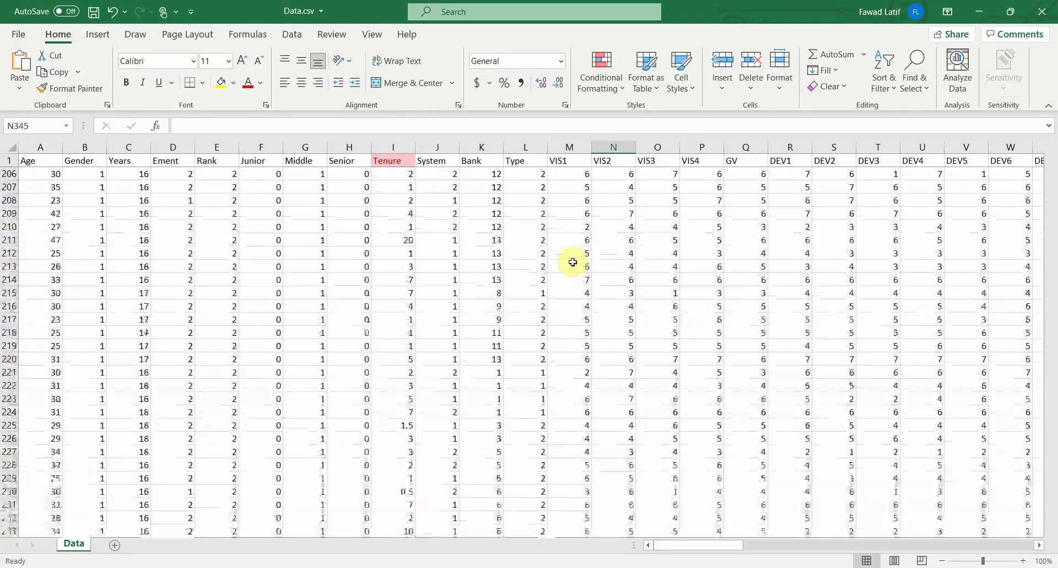
pyautogui.scroll(-20, 574, 262)
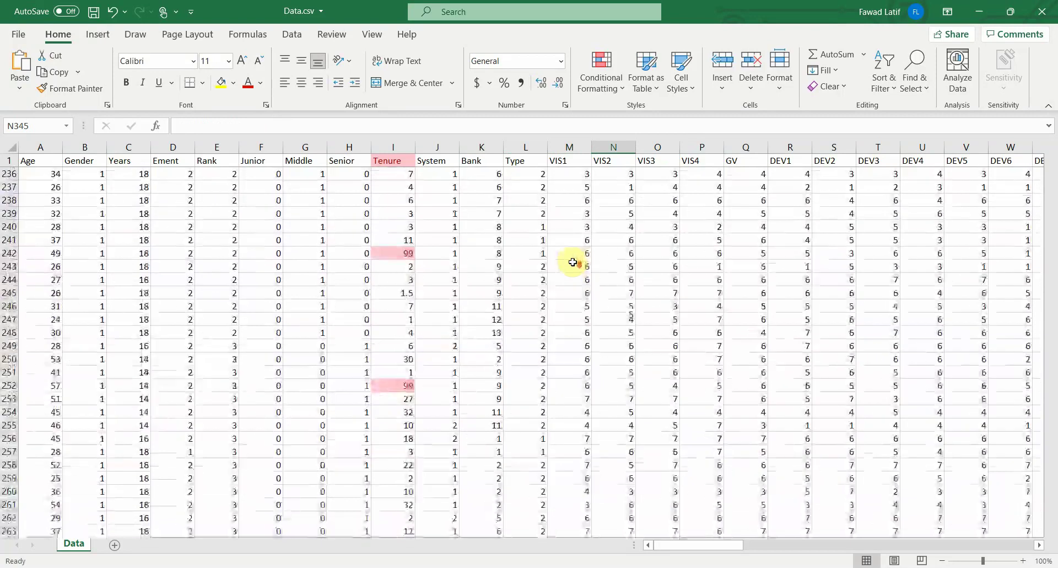
pyautogui.scroll(-20, 573, 262)
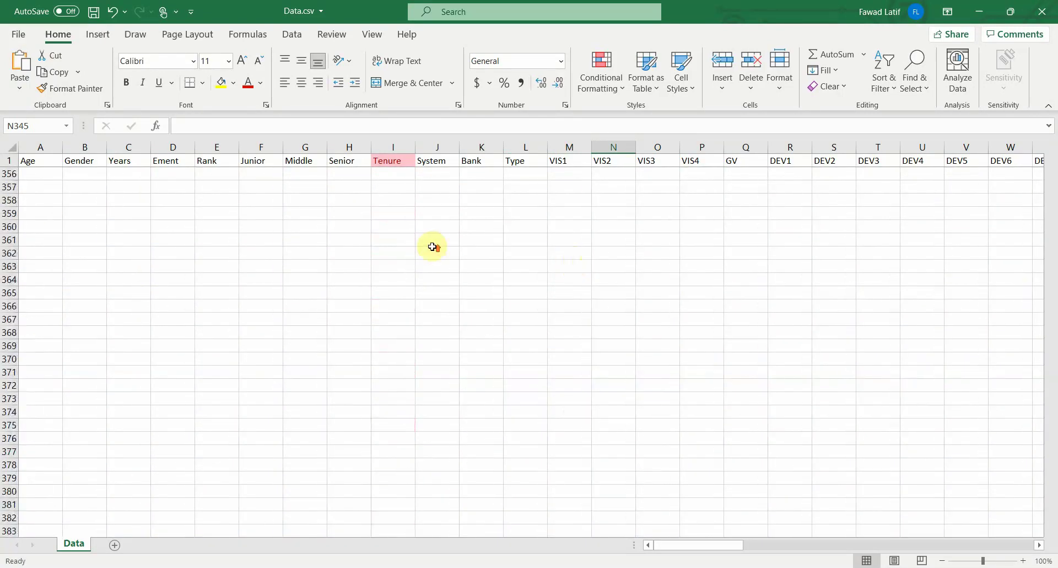
pyautogui.scroll(5, 433, 244)
pyautogui.scroll(4, 14, 211)
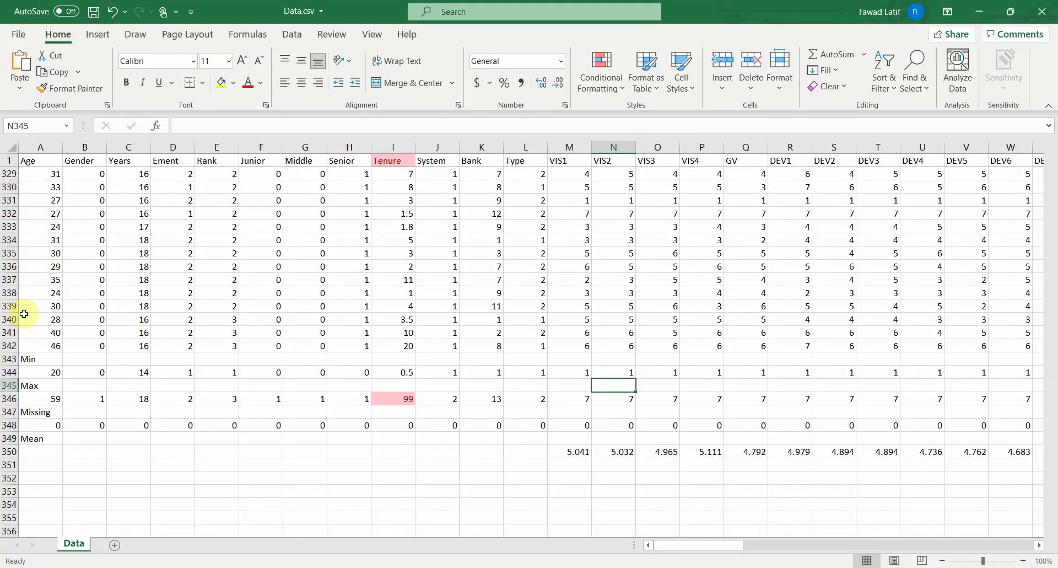
# Delete summary rows 343–350 holding the Min, Max, Missing and Mean rows.
pyautogui.moveTo(8, 357); pyautogui.dragTo(10, 449)
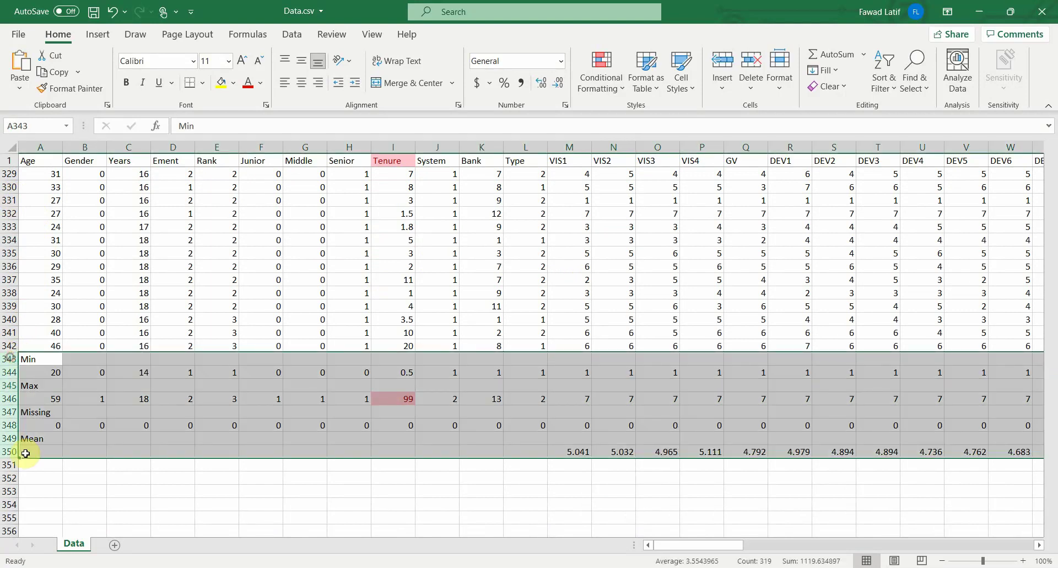
pyautogui.rightClick(11, 415)
pyautogui.click(62, 298)
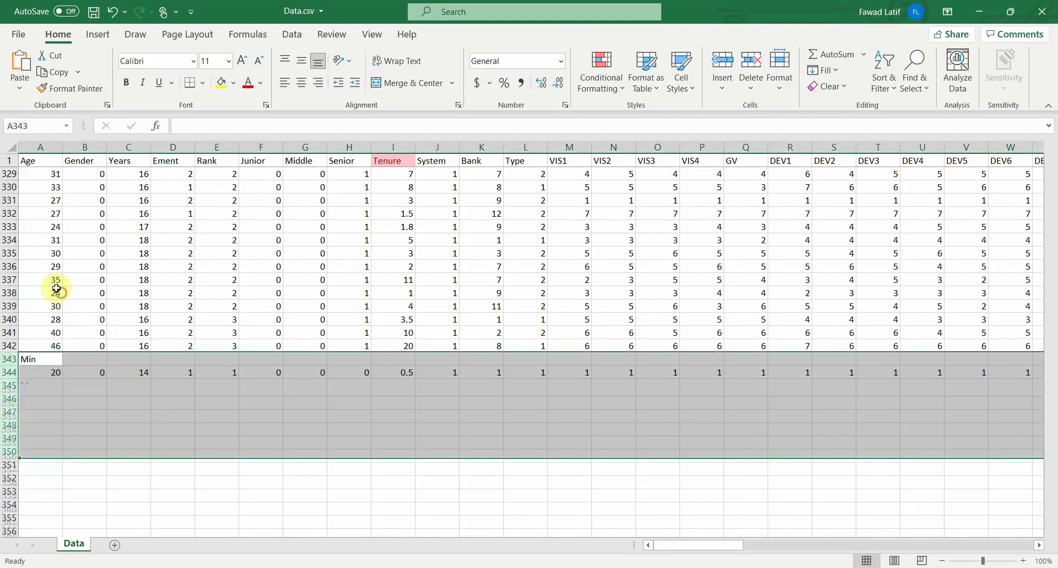
pyautogui.scroll(20, 318, 329)
pyautogui.scroll(20, 319, 329)
pyautogui.moveTo(751, 546); pyautogui.dragTo(980, 543)
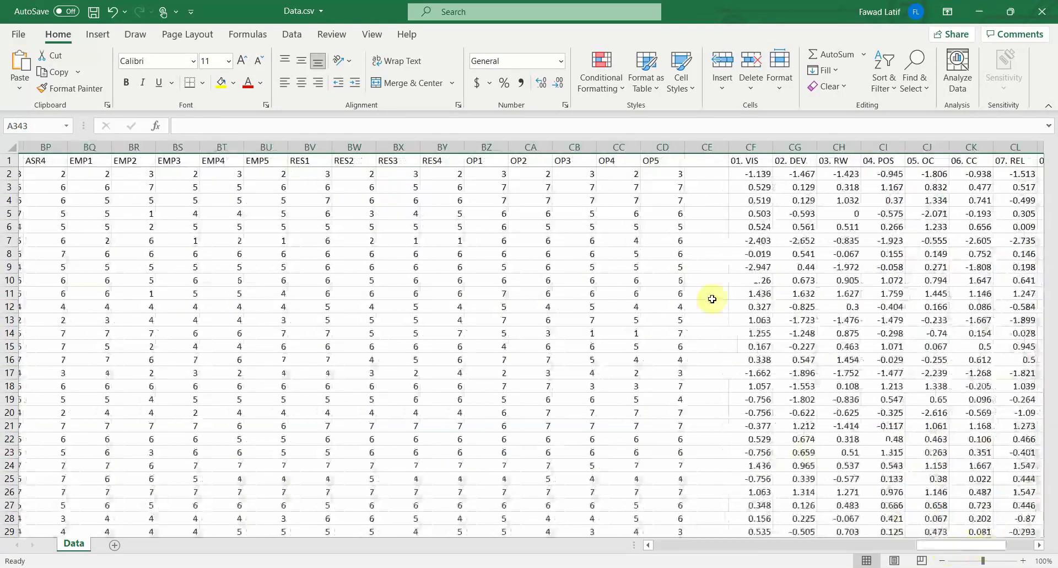
# Delete the empty column CE before 01. VIS.
pyautogui.click(703, 147)
pyautogui.rightClick(703, 147)
pyautogui.click(739, 285)
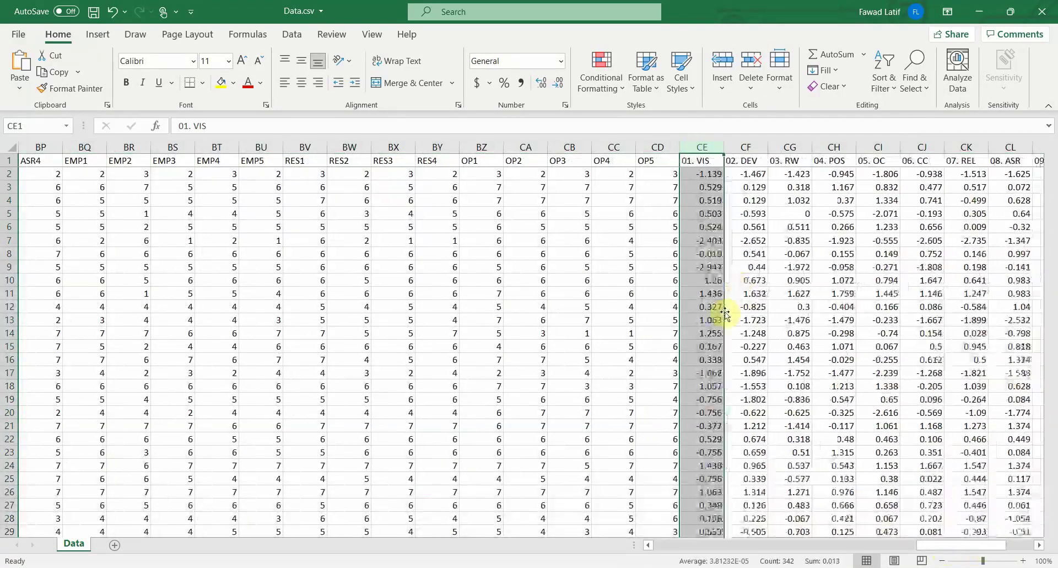
pyautogui.moveTo(942, 549); pyautogui.dragTo(679, 548)
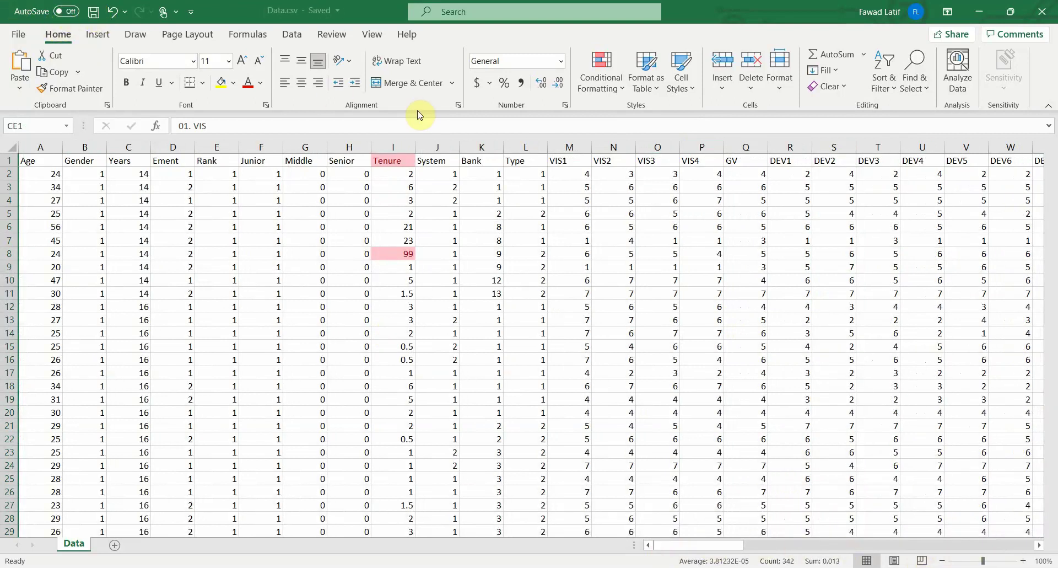